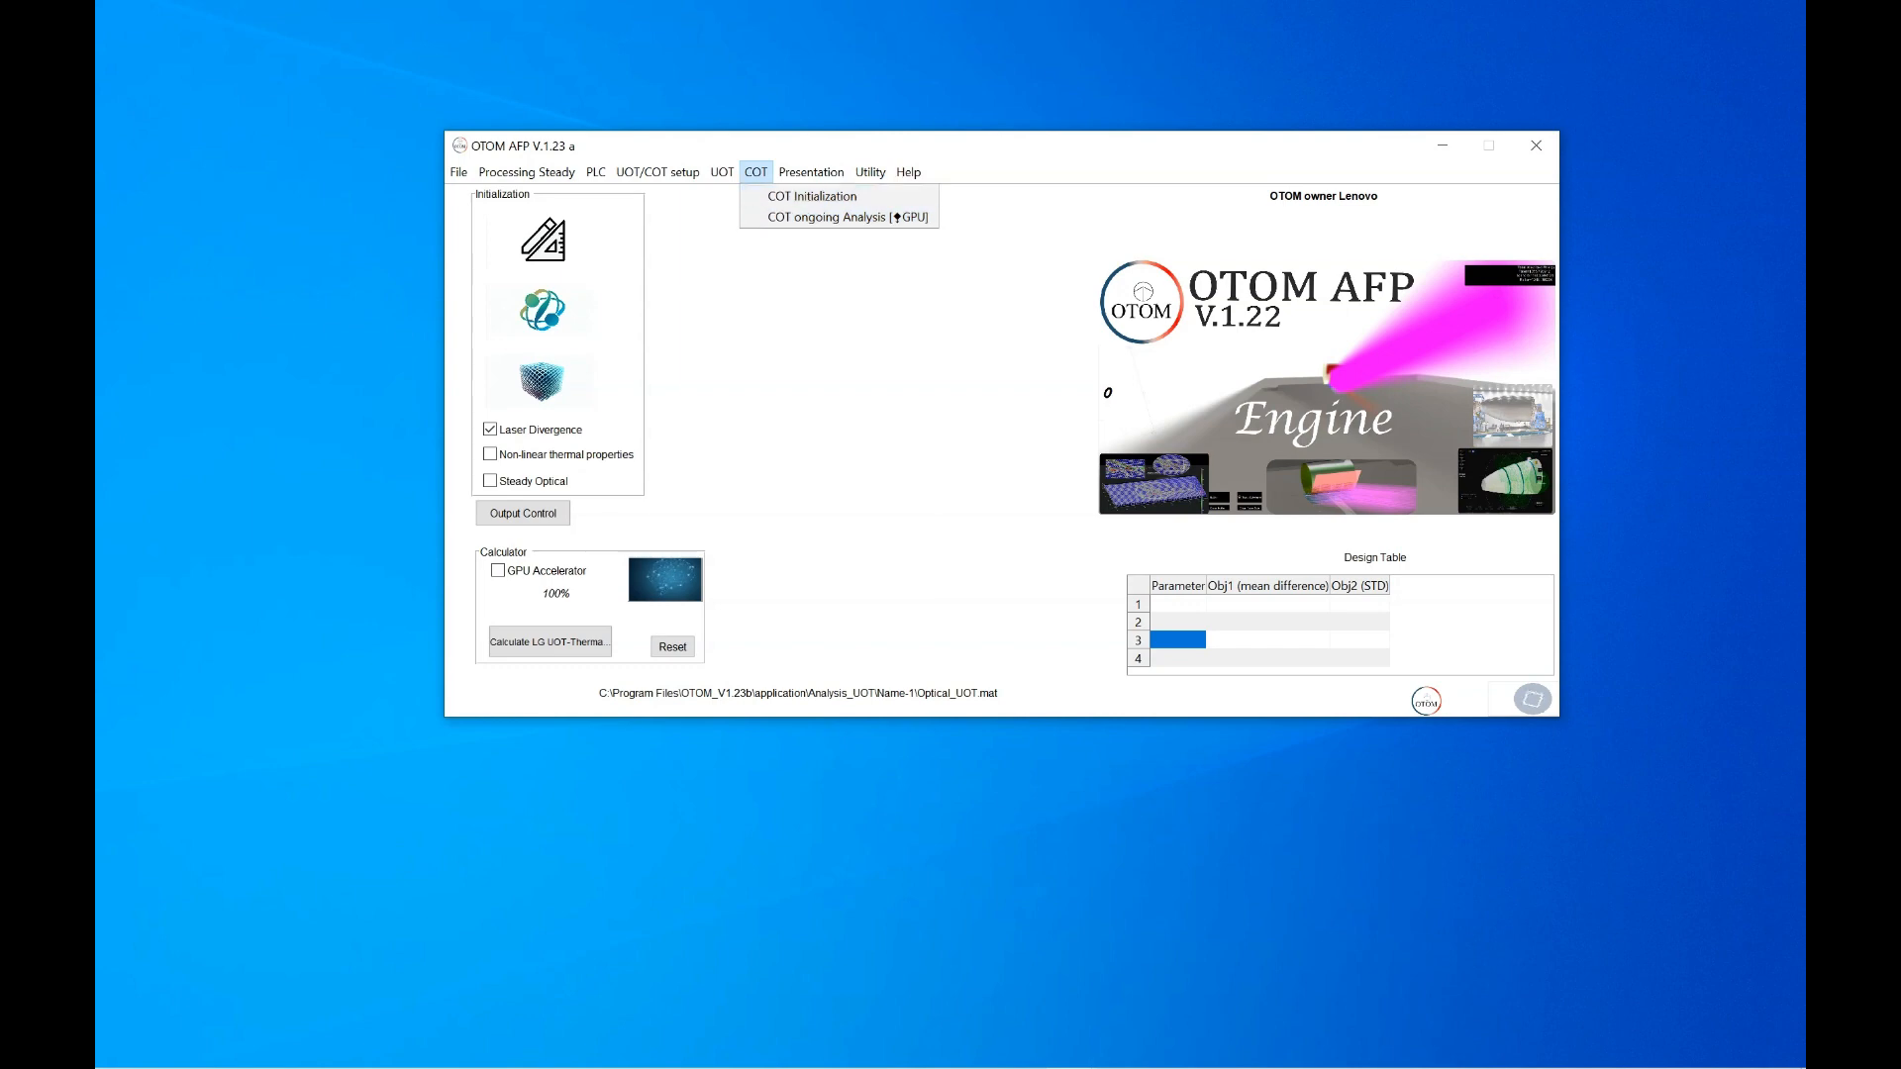
Show the COT menu's UOT/COT setup submenu, which lists UOT\COT Initialization
mouse_move(658, 172)
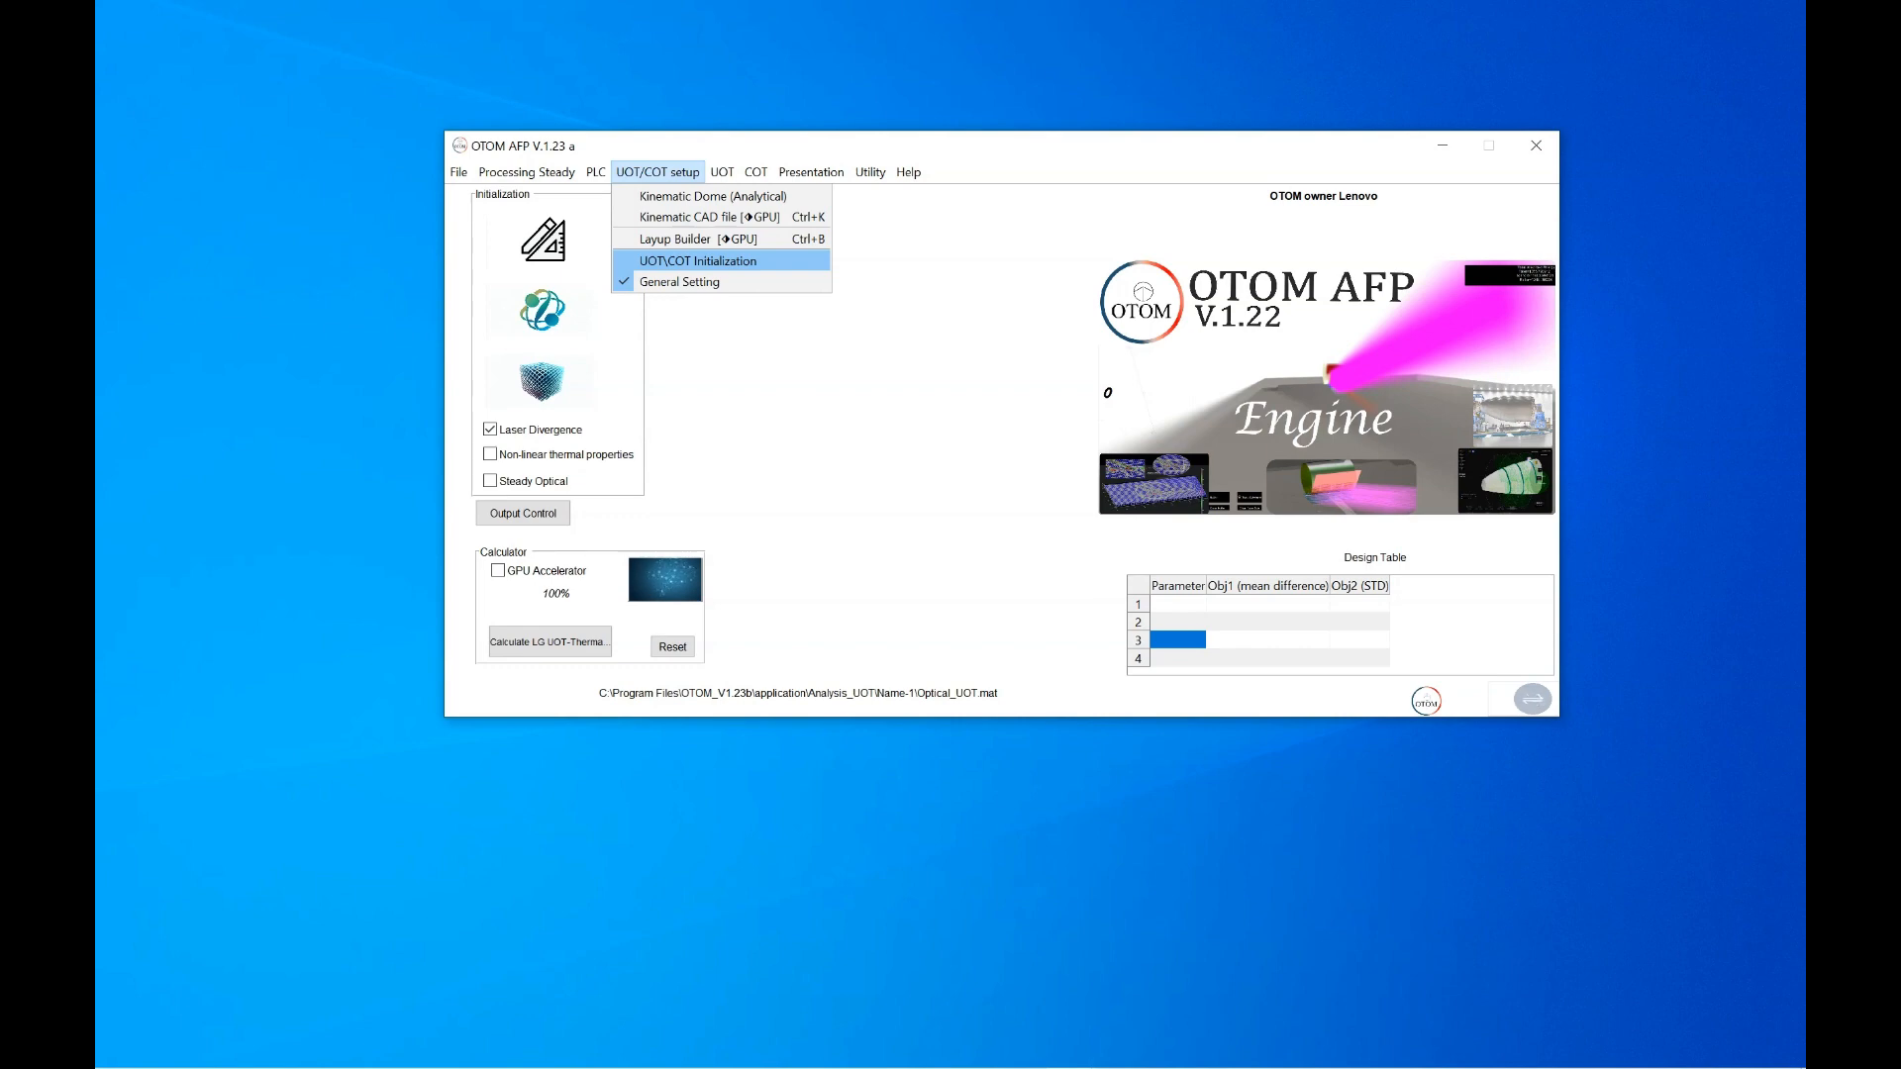
Start UOT/COT initialization with 1 tooling segment
click(698, 262)
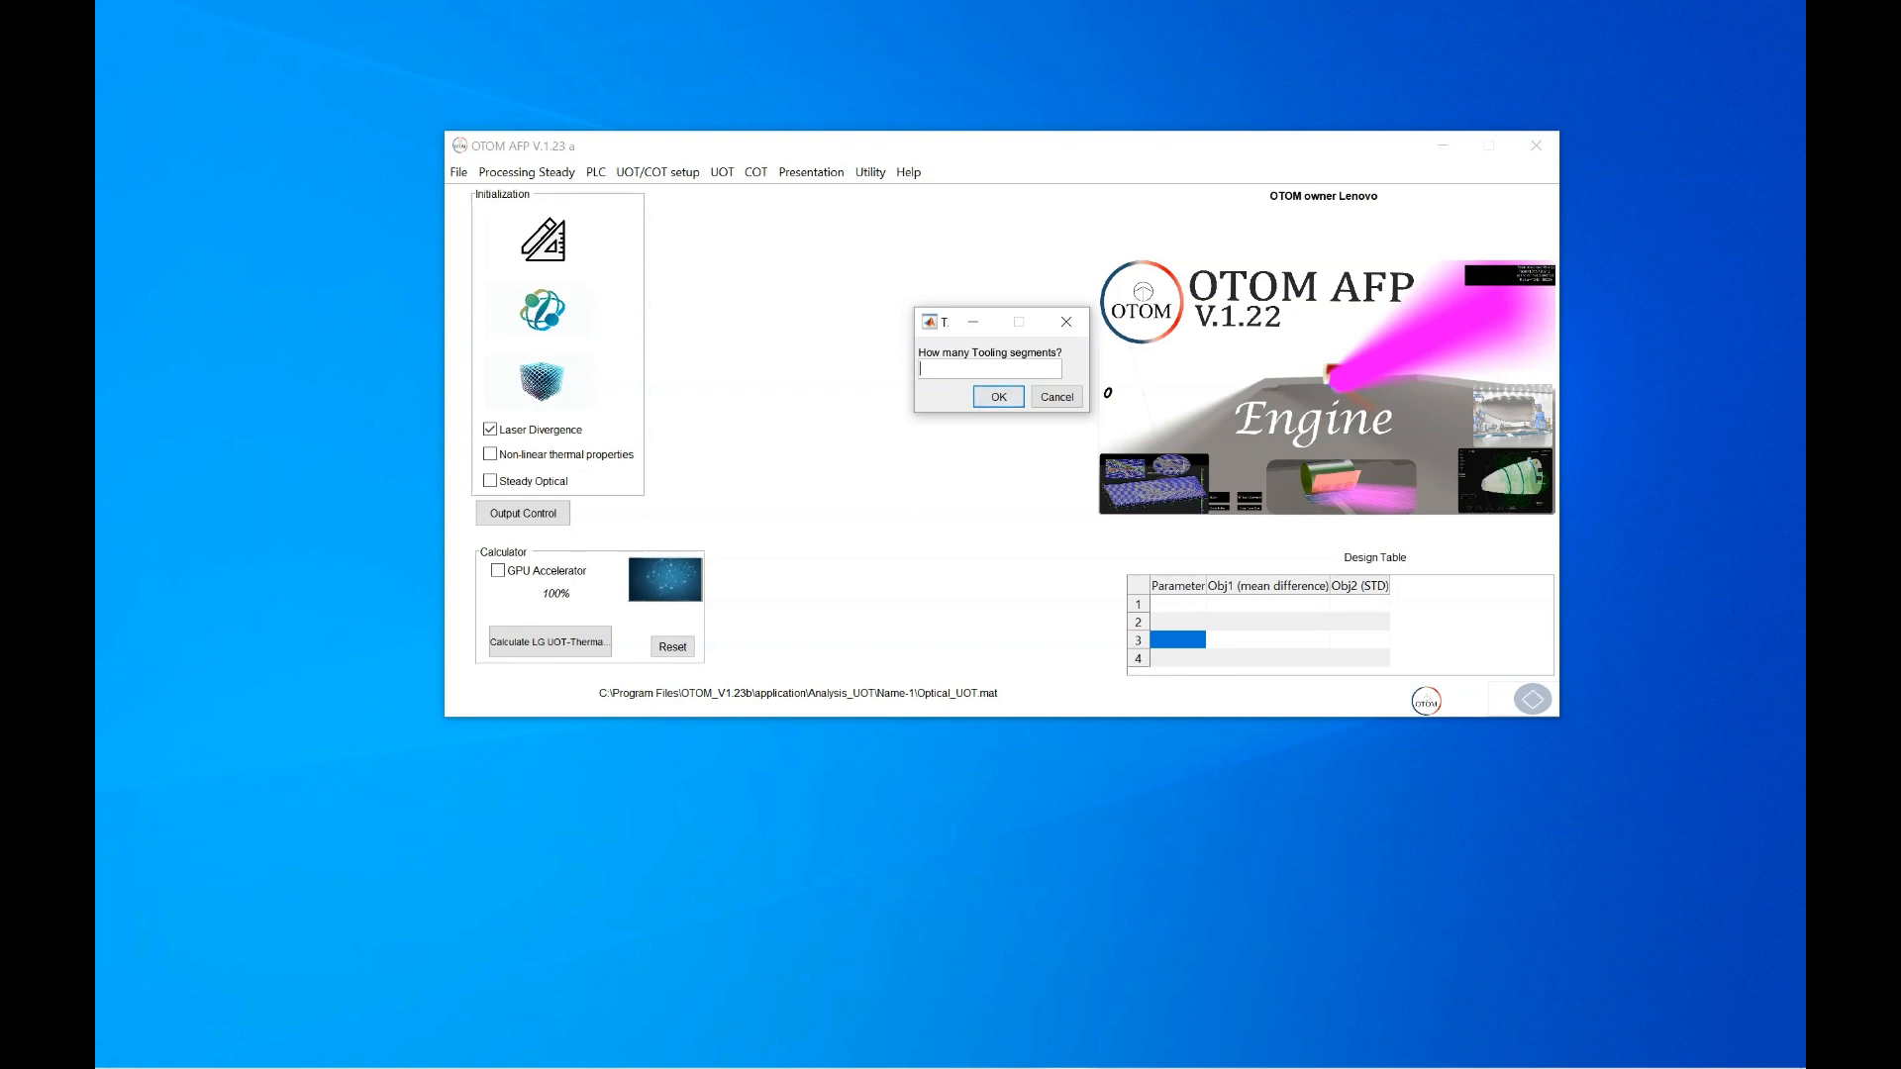
text(1)
key(Return)
key(Return)
Load the Lay-up-simple-test layup from the Analysis_UOT folder
click(113, 34)
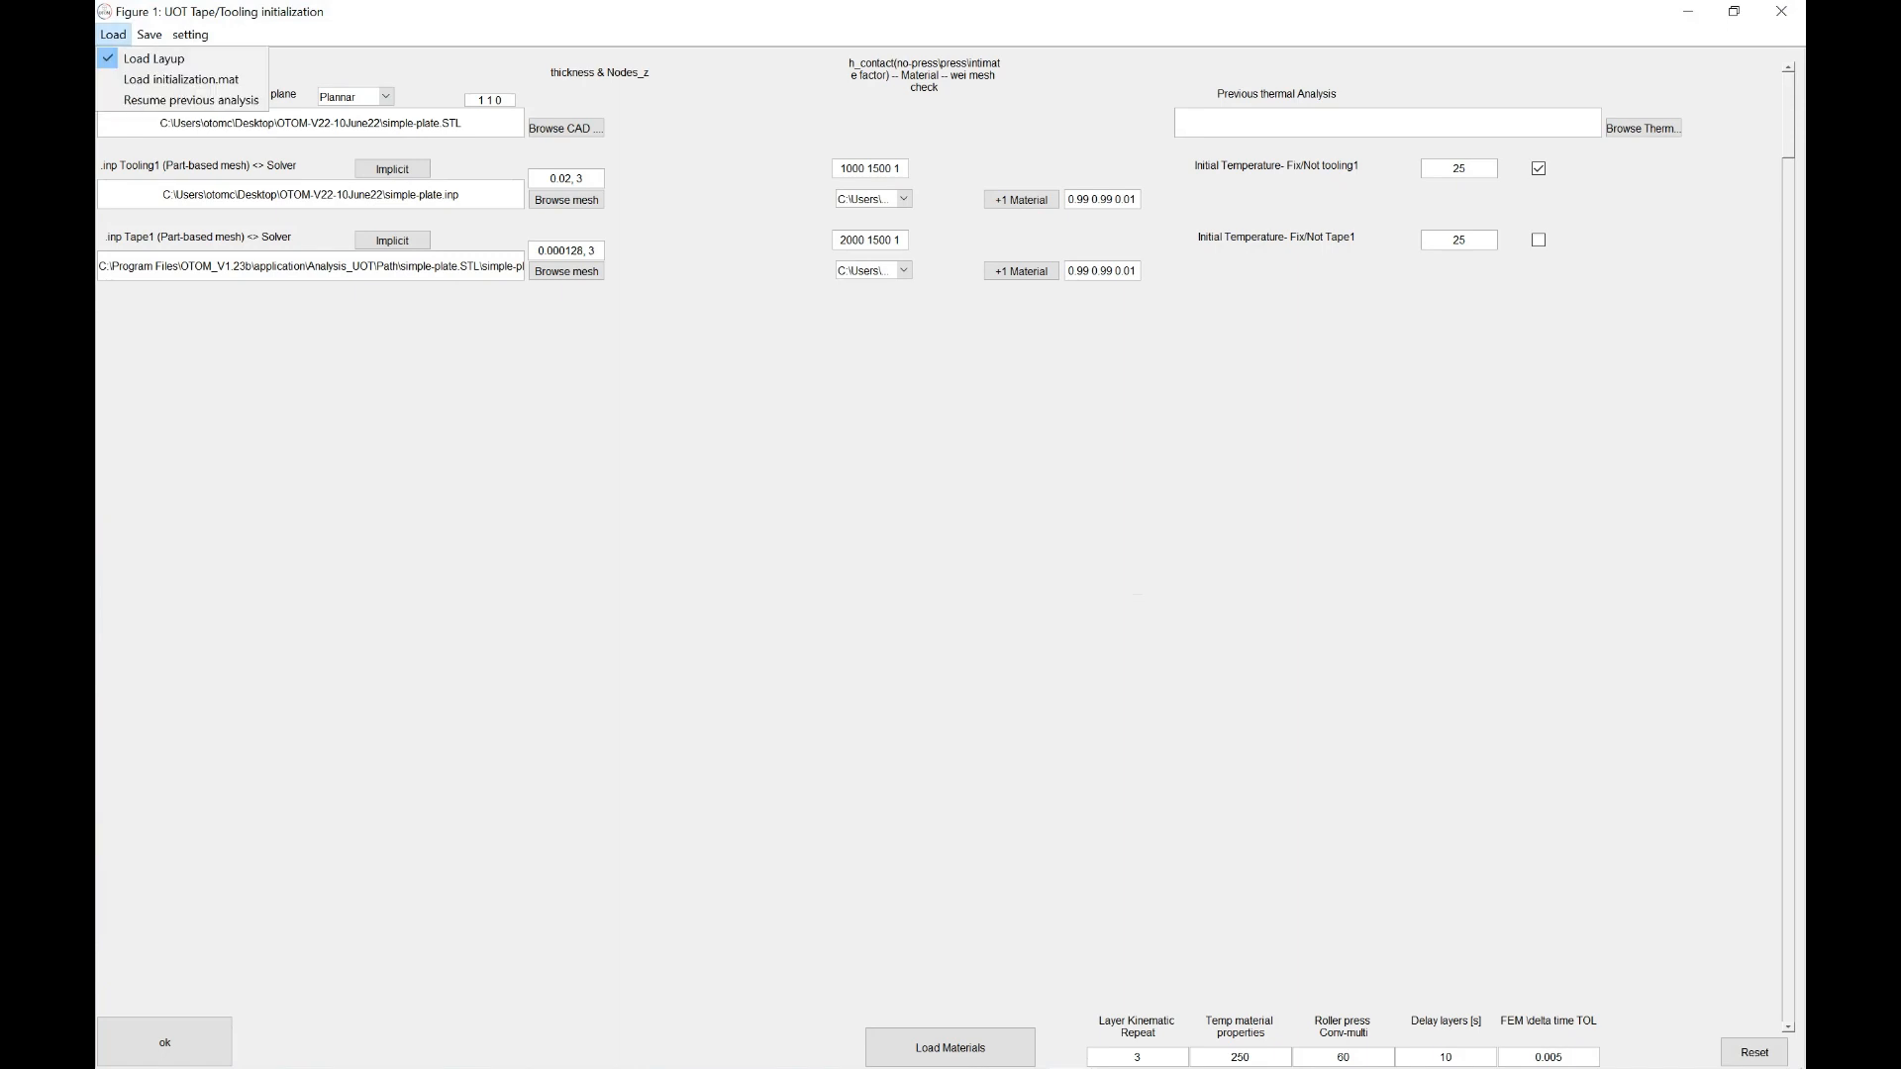
click(148, 58)
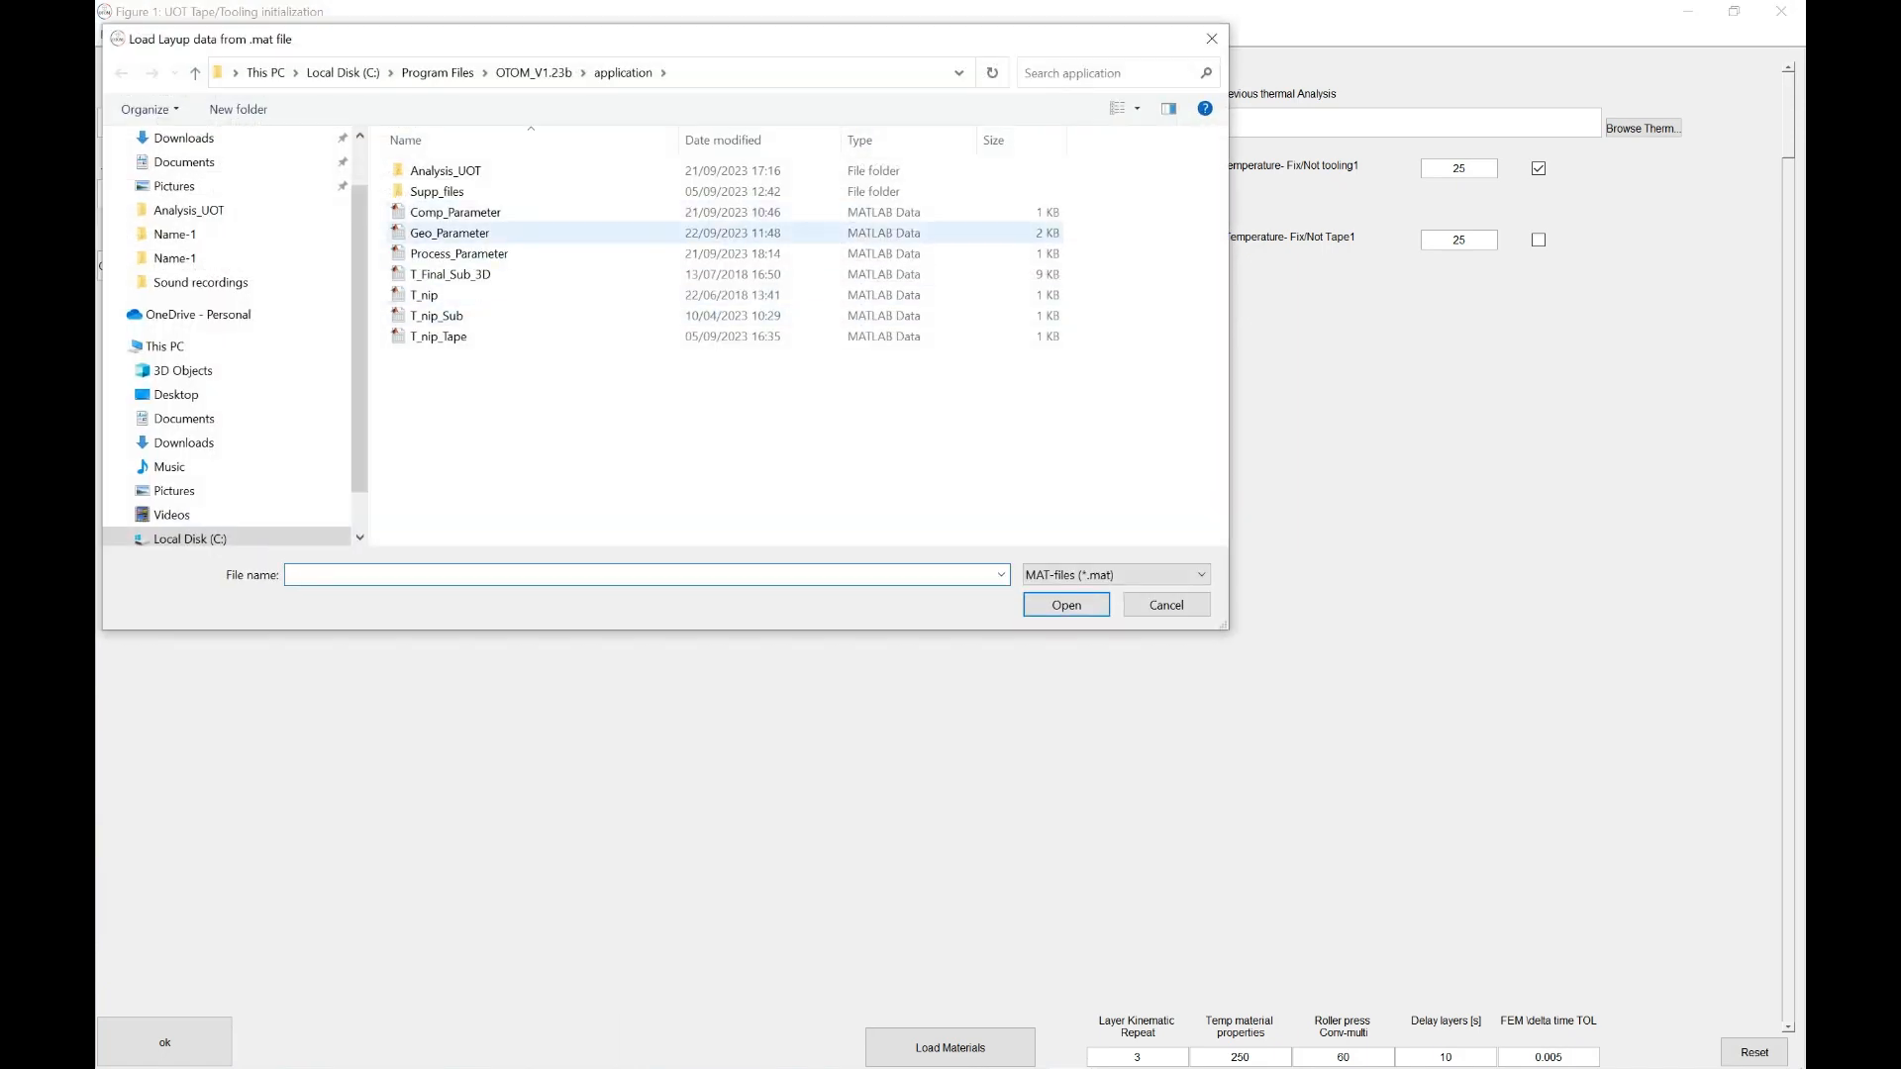
double_click(445, 173)
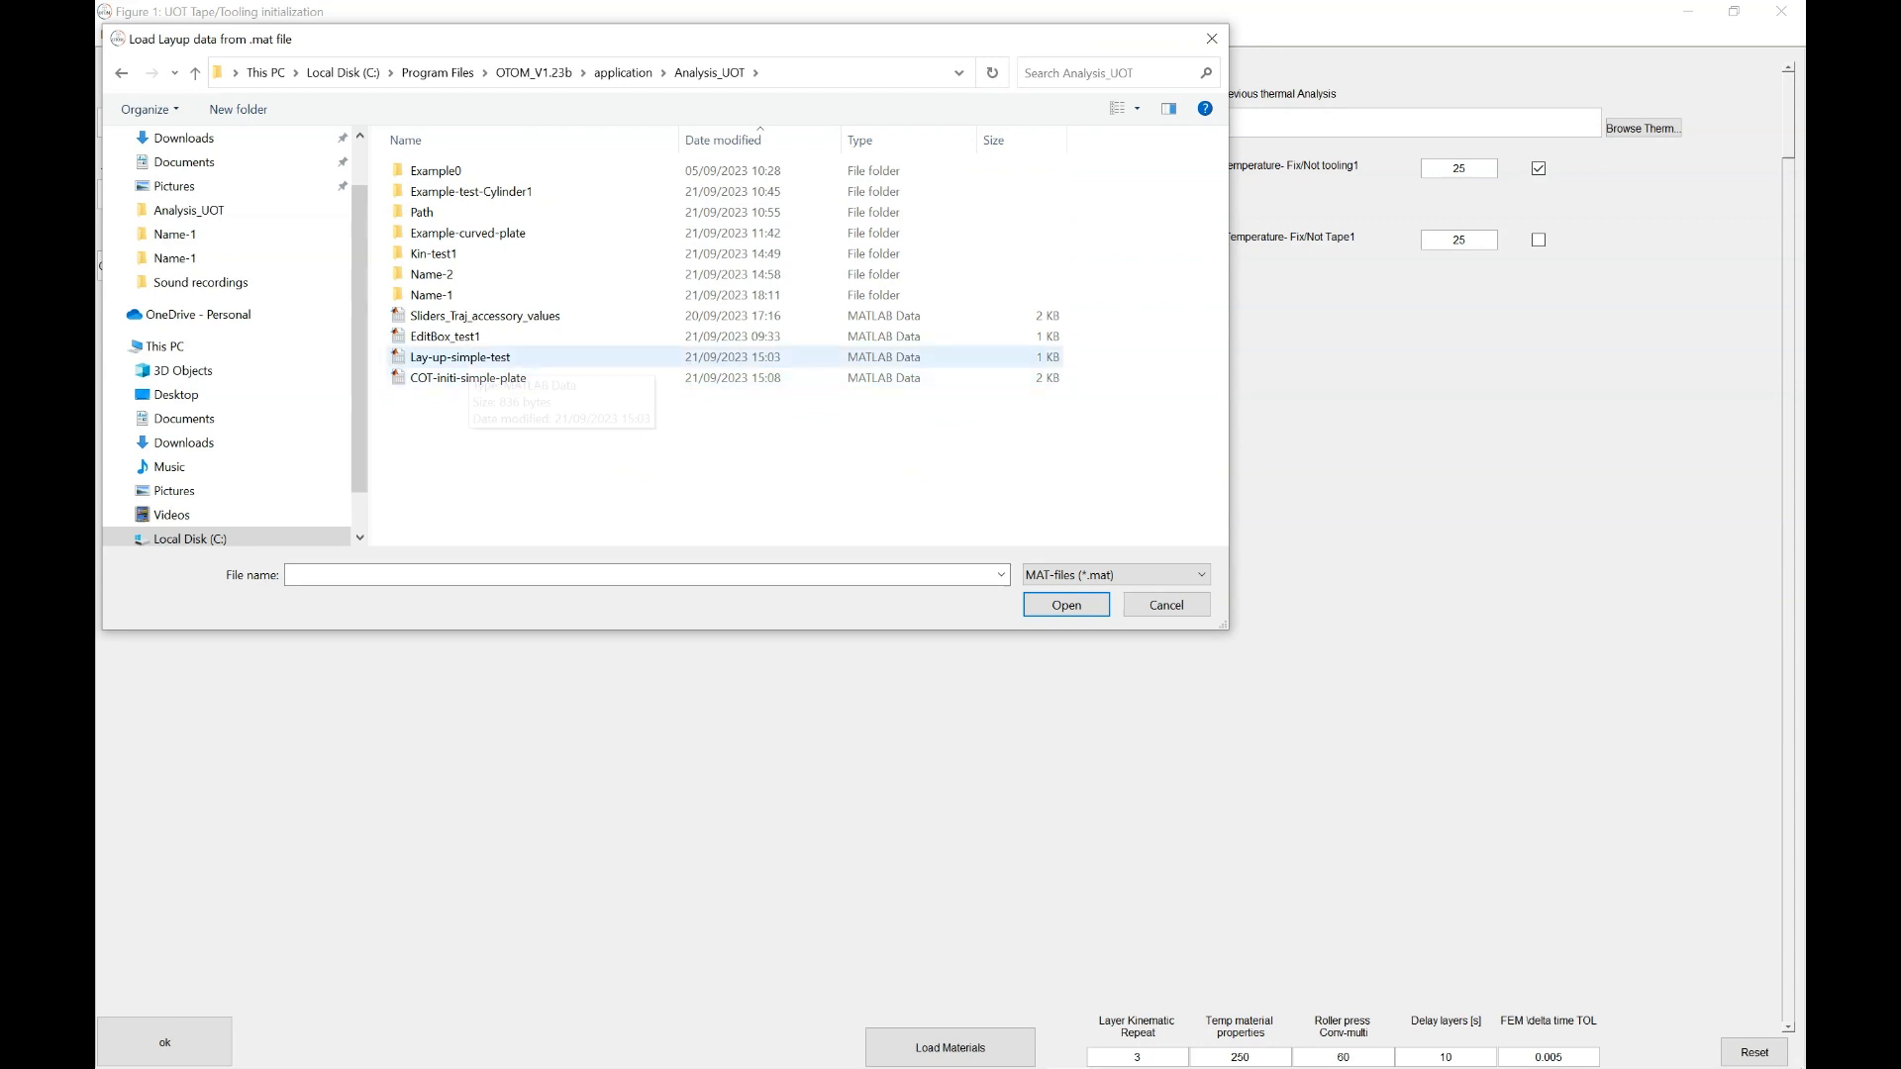
click(469, 358)
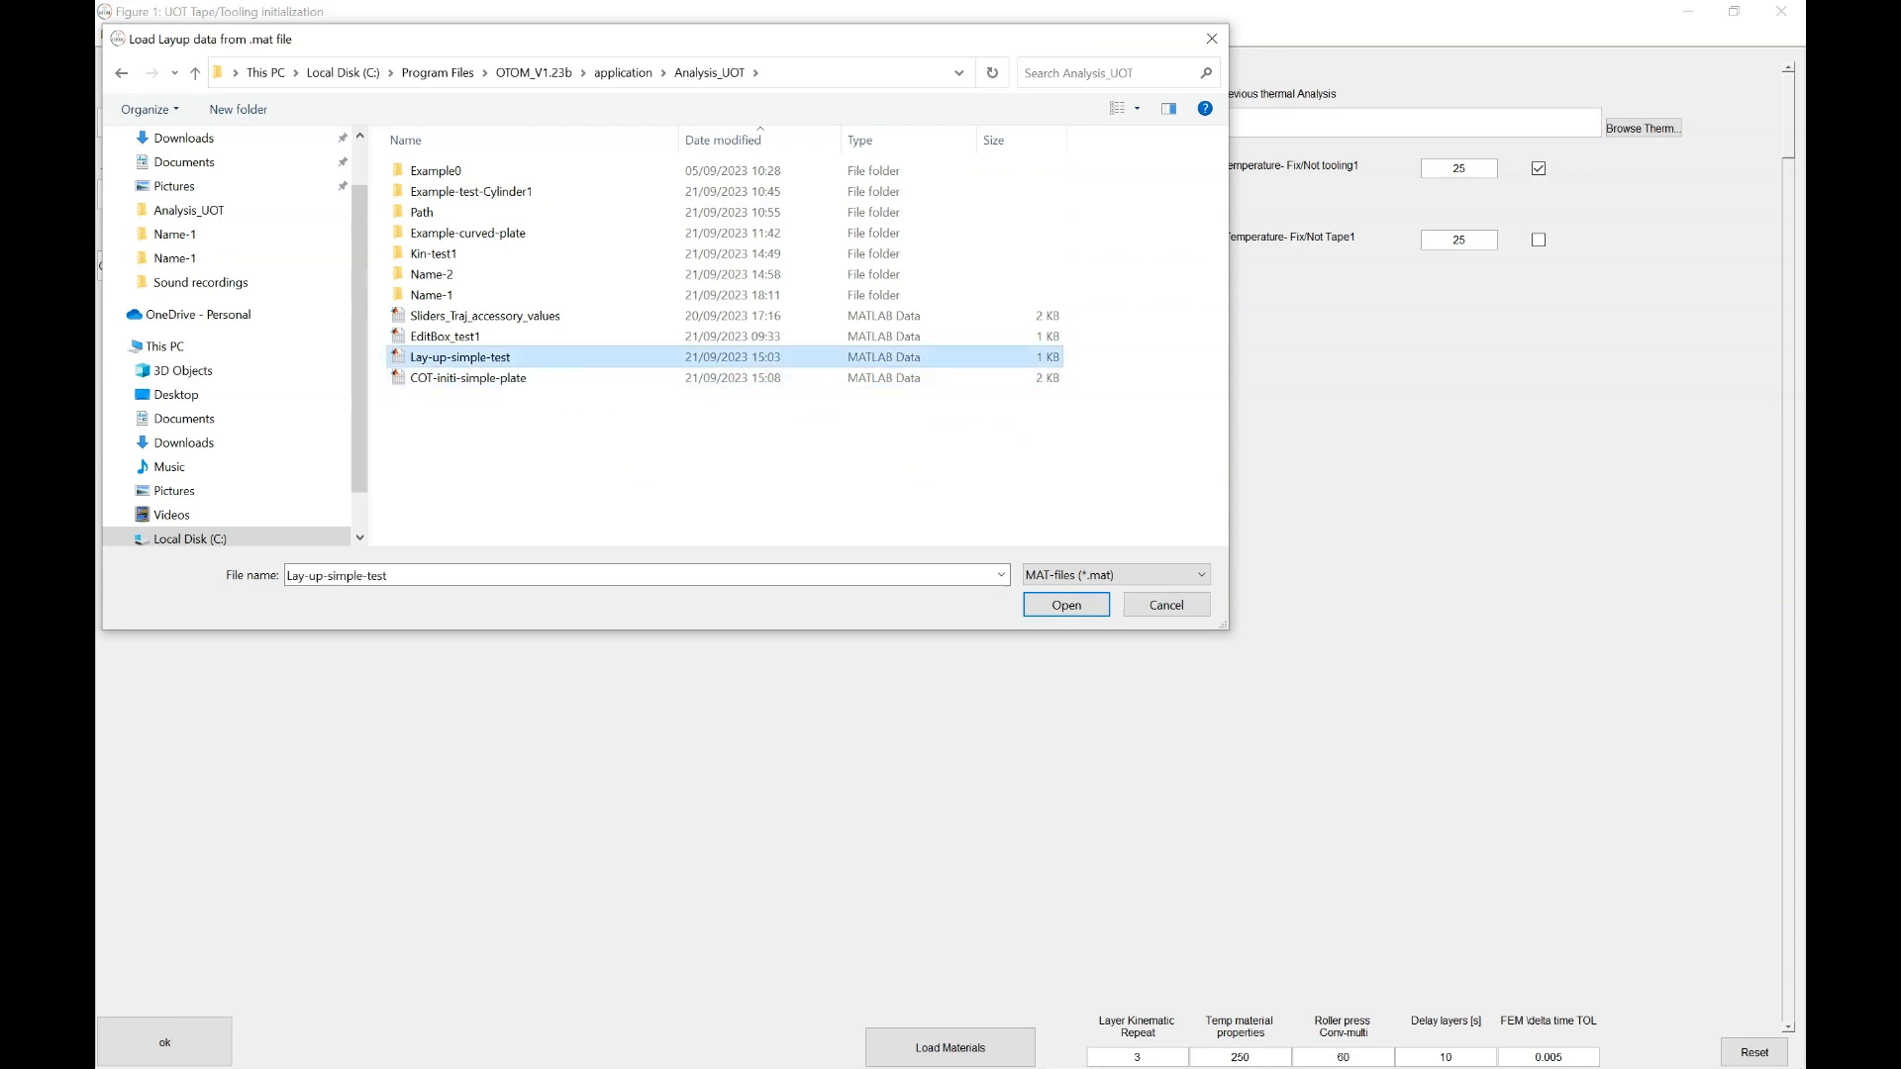
key(Return)
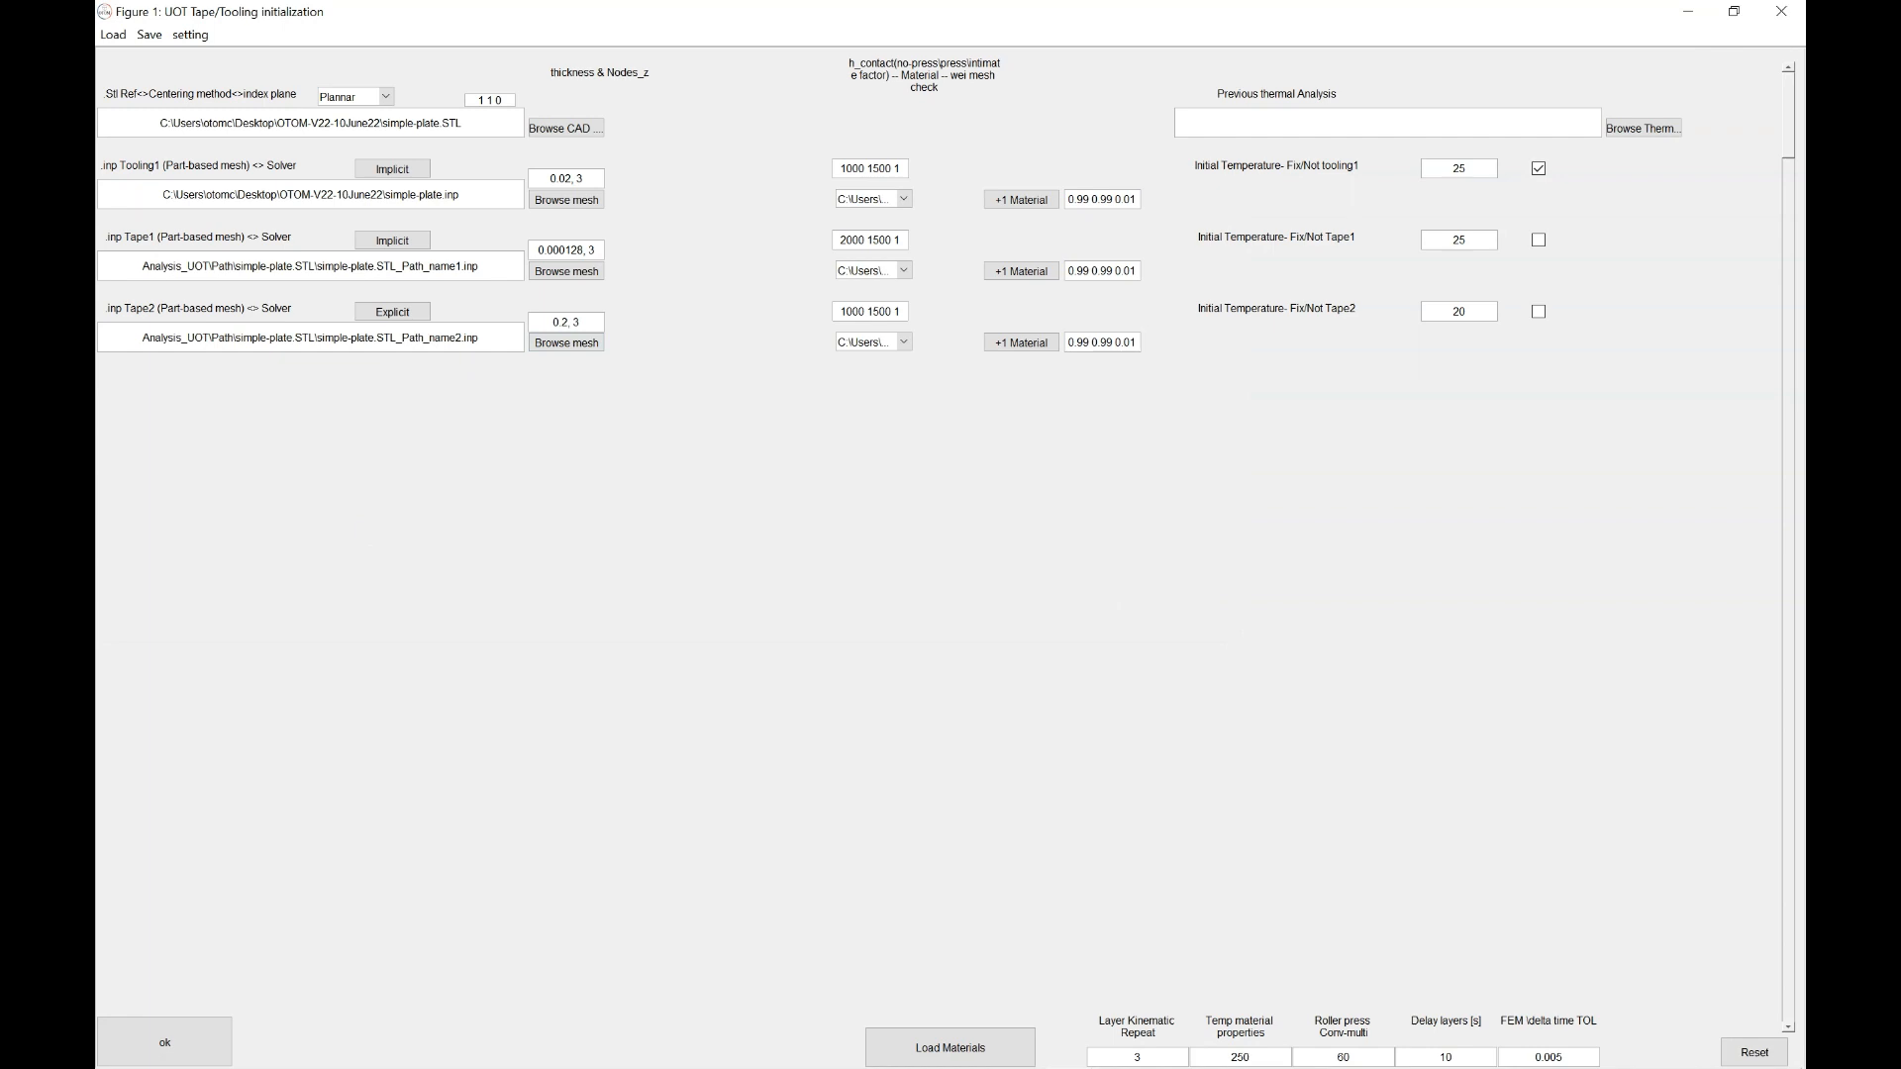
Review the Tooling1, Tape1 and Tape2 mesh file paths
drag(461, 195, 161, 195)
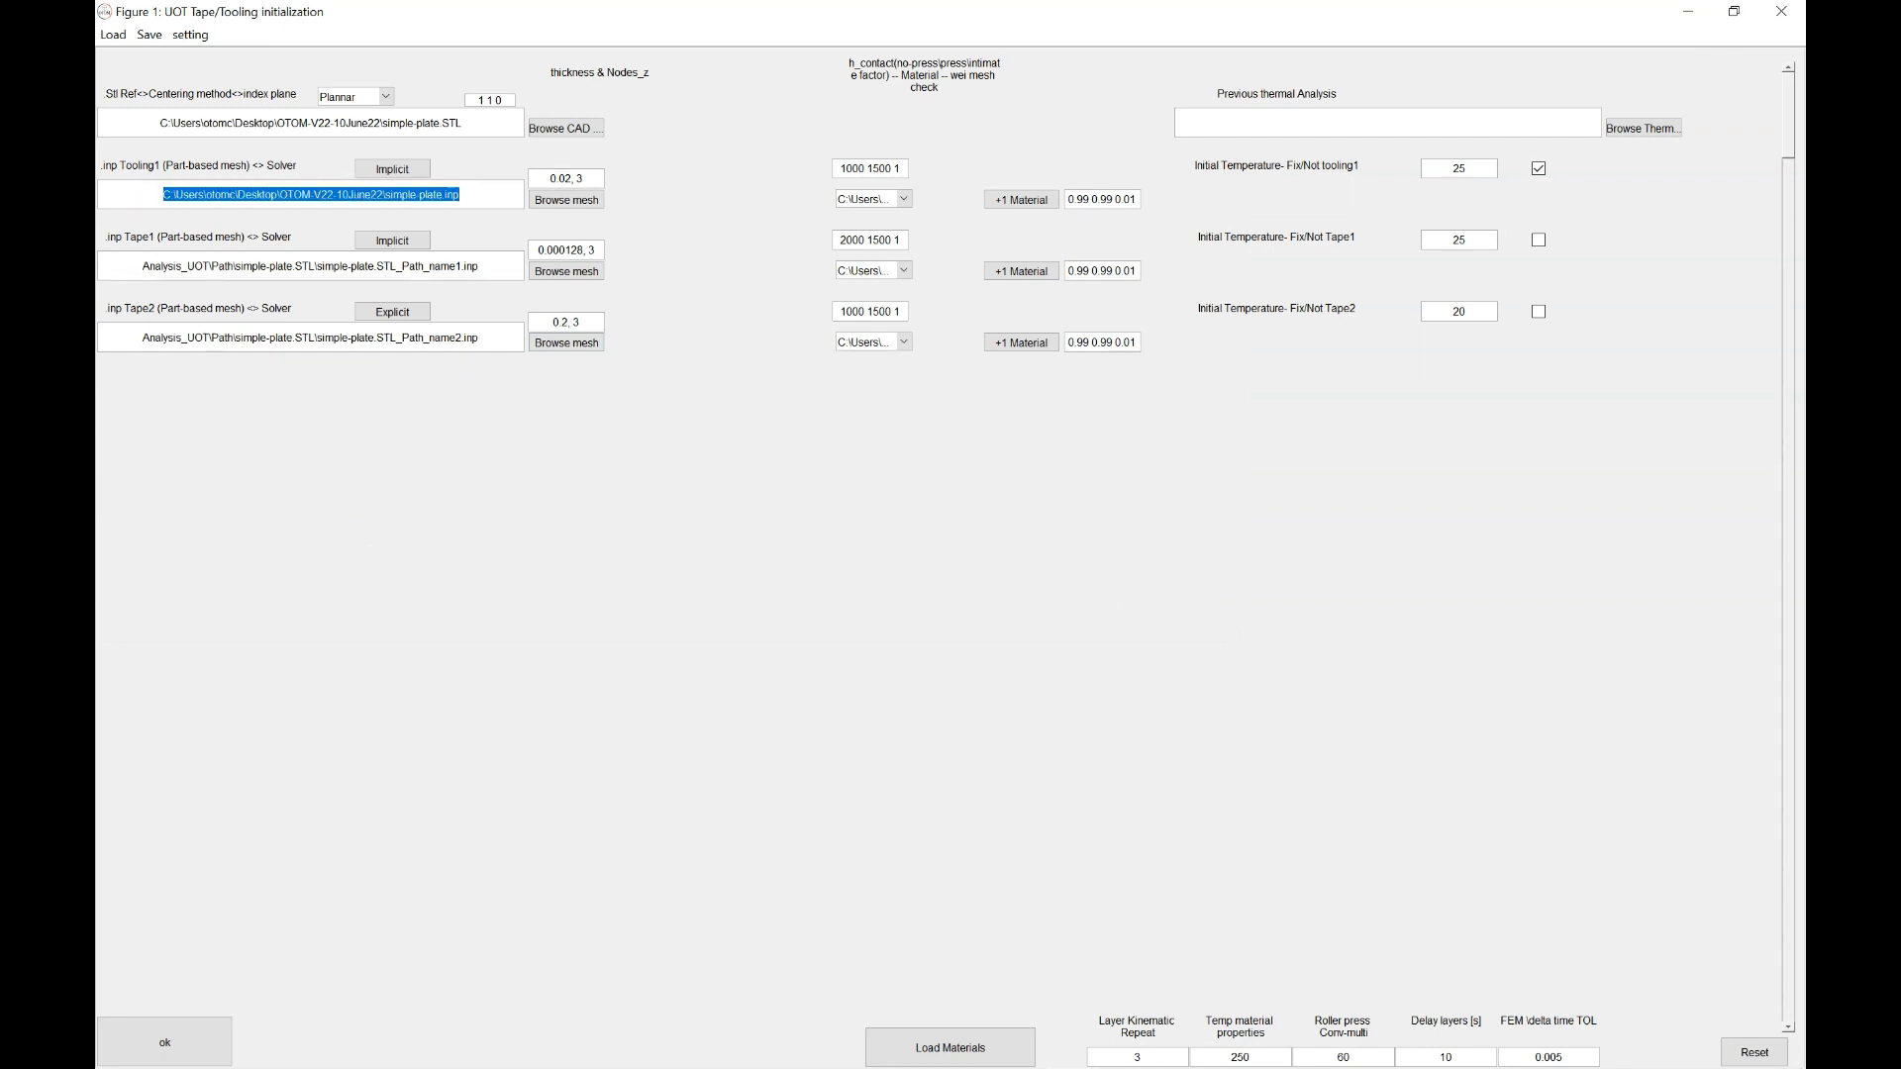
drag(142, 266, 479, 266)
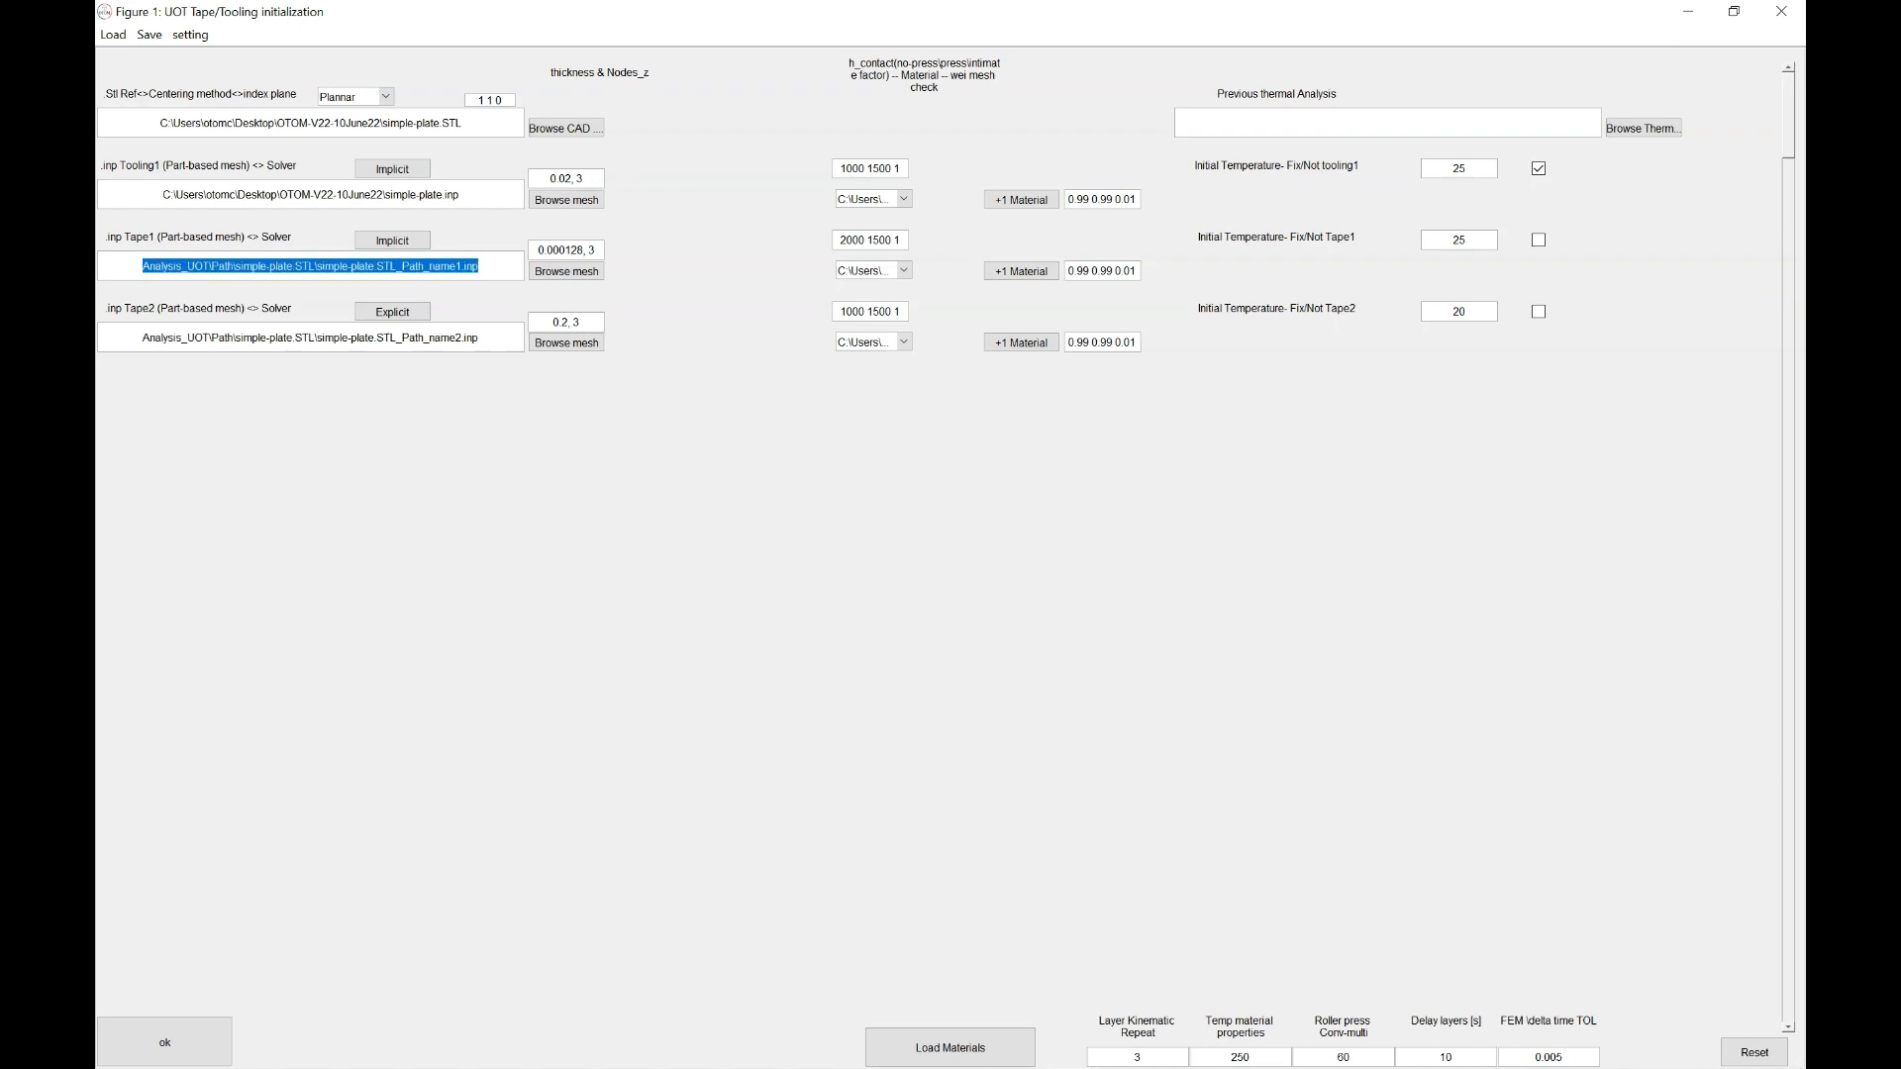
drag(479, 337, 143, 337)
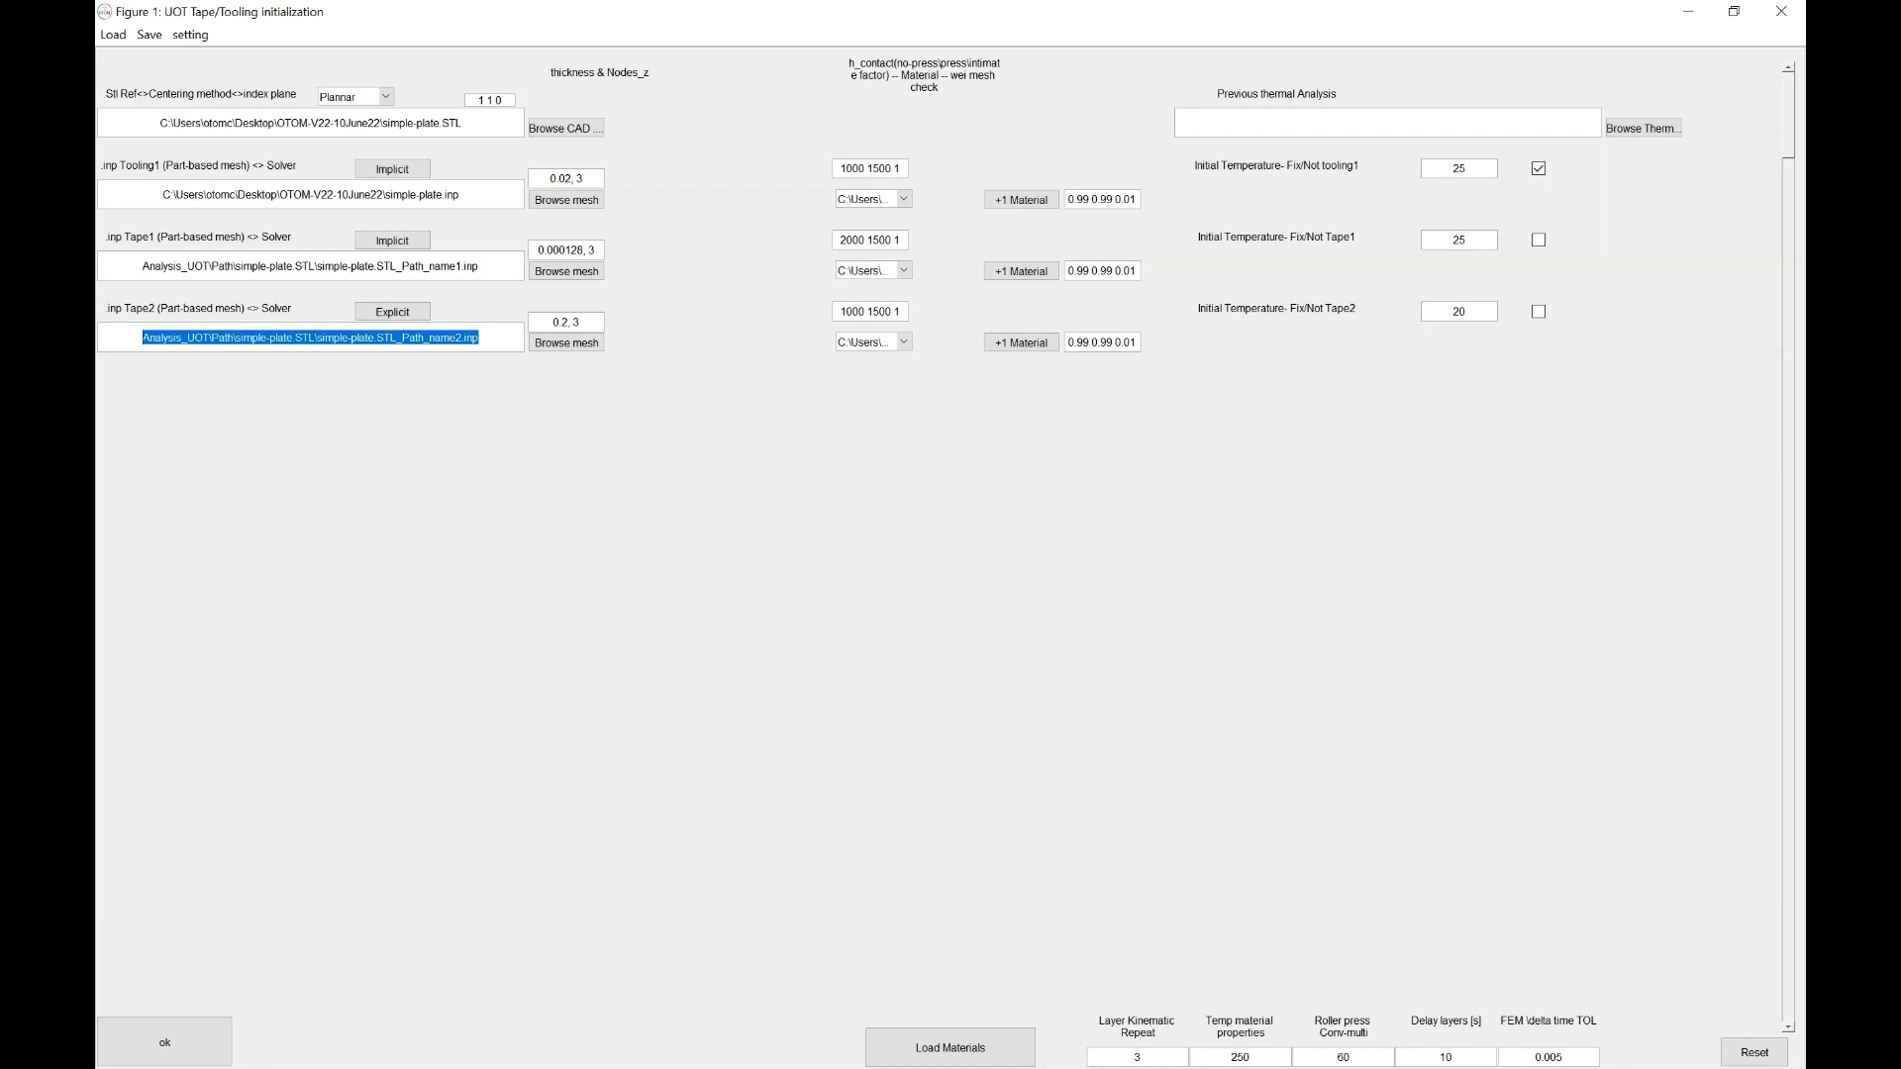
Set the number of toolings to 2 in Tooling-Tape number
click(191, 35)
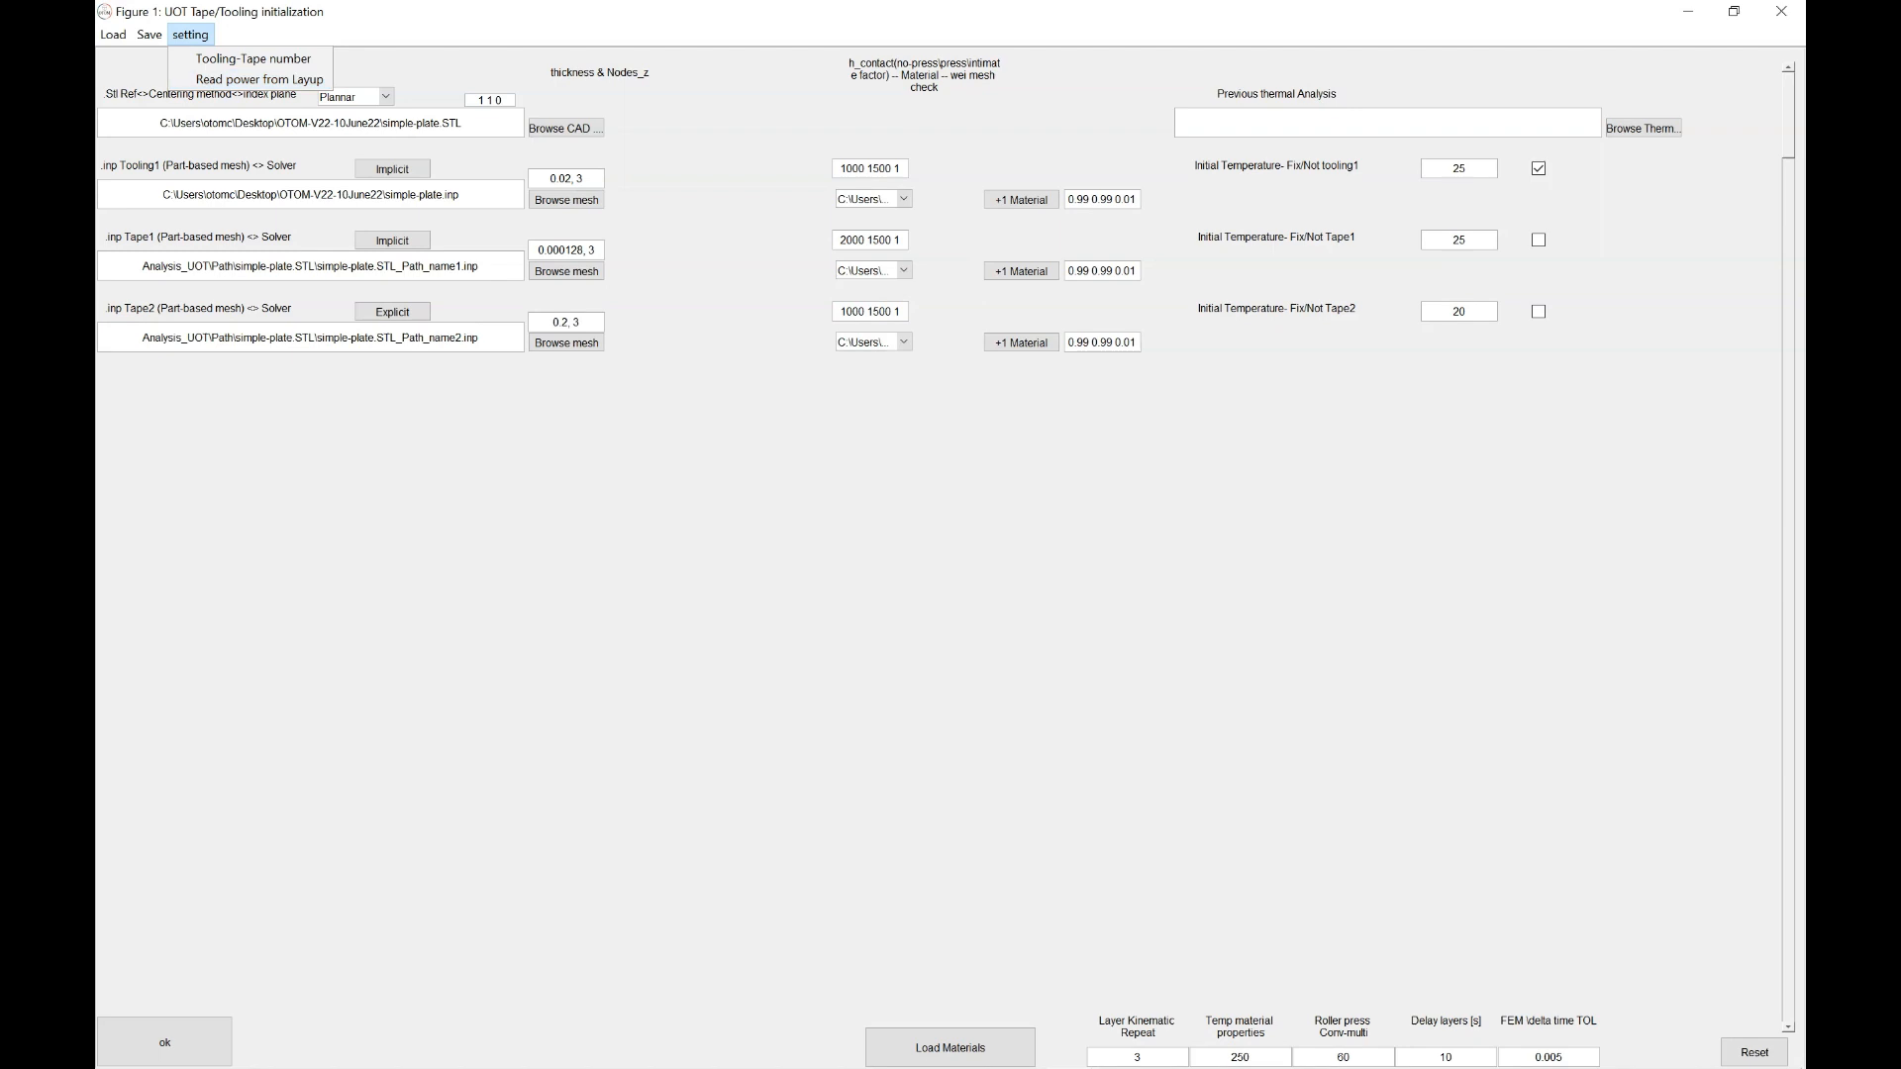
click(252, 58)
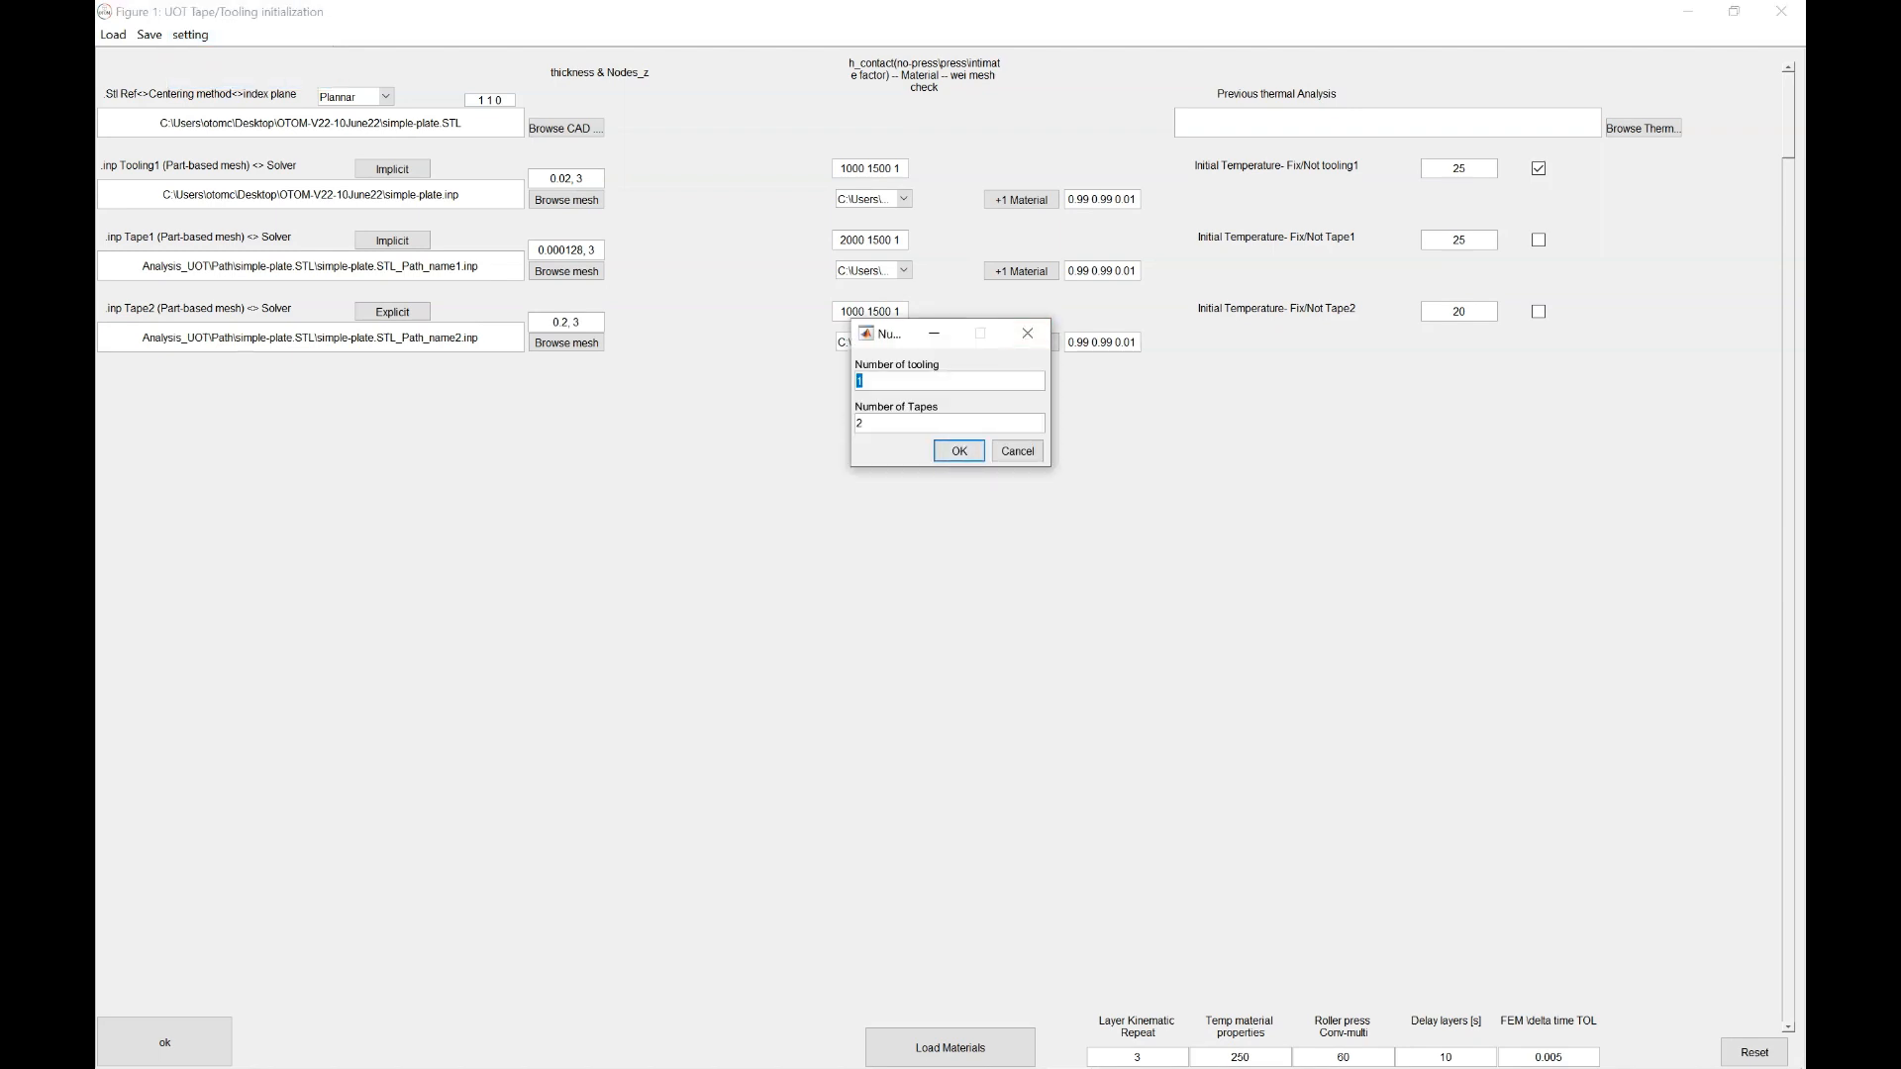
text(2)
key(Return)
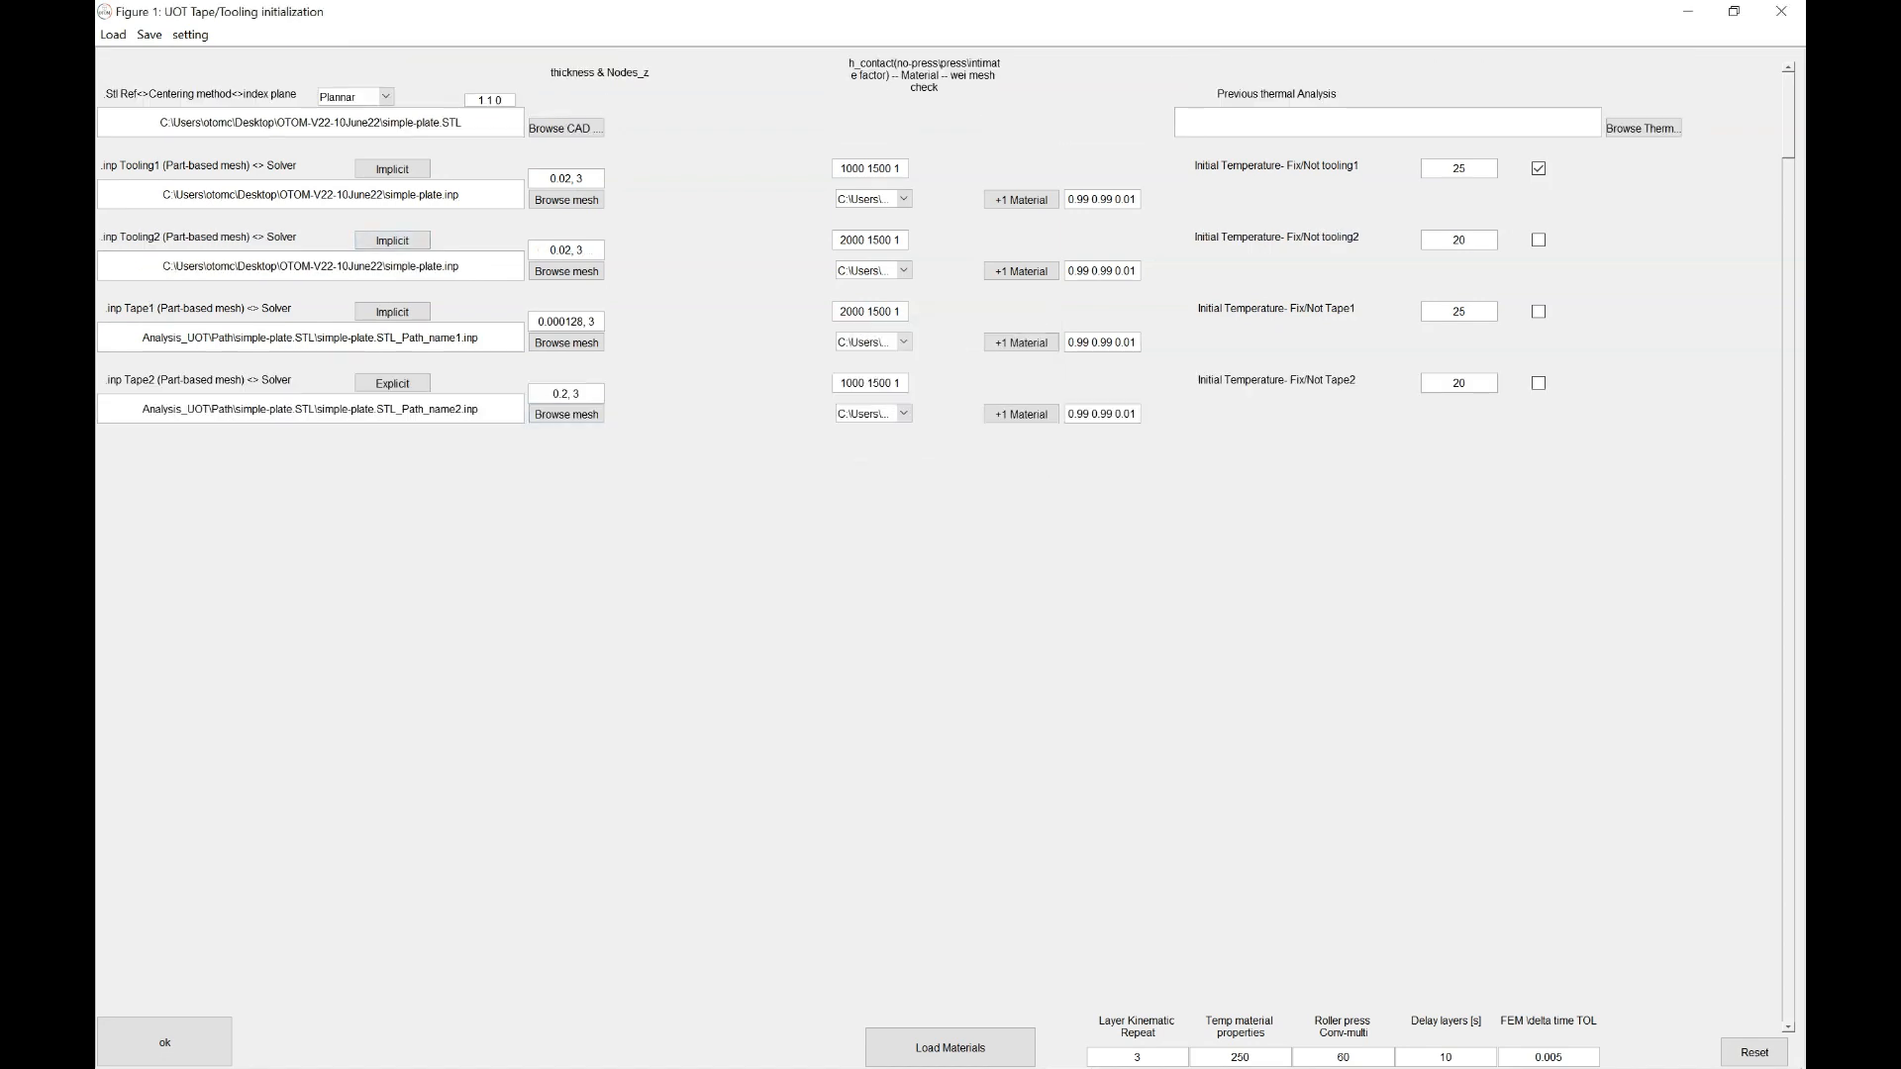
Check that the Tooling1 and Tooling2 rows both use the simple-plate.inp mesh
drag(461, 195, 176, 195)
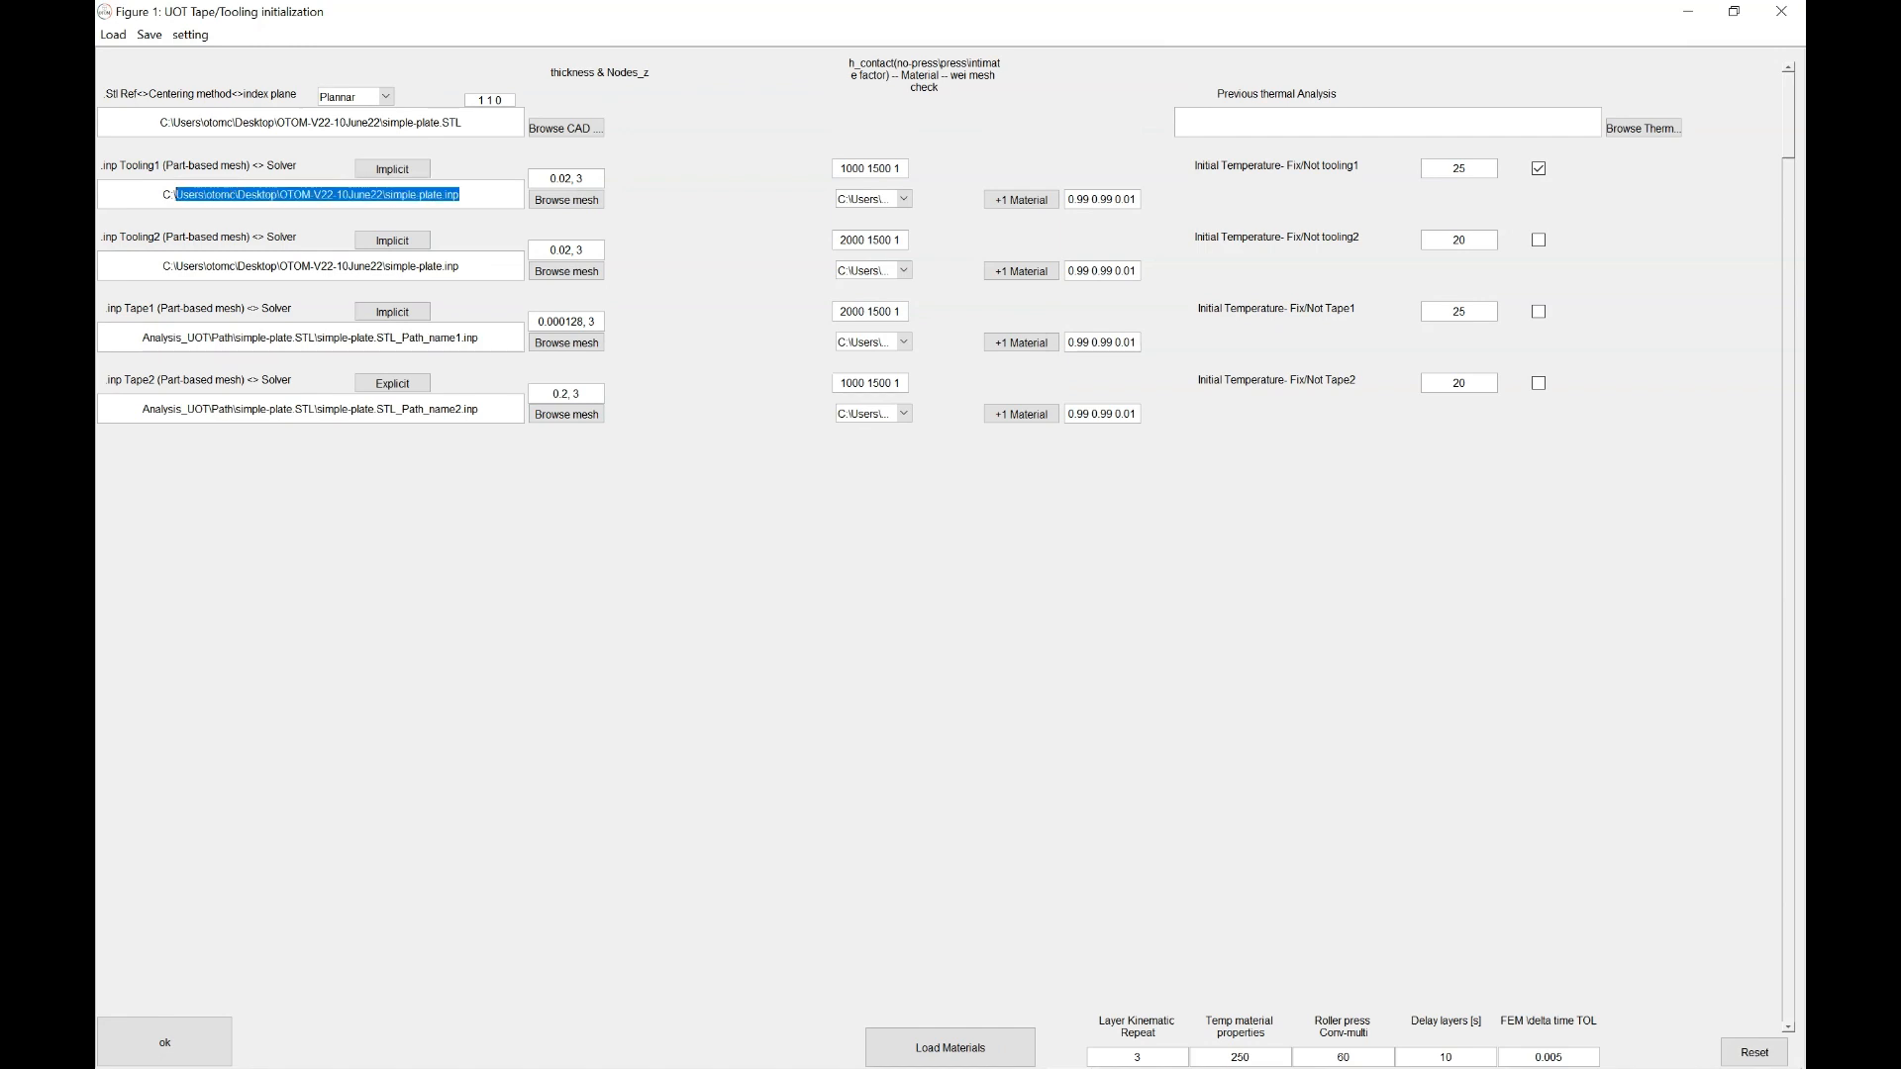
click(460, 195)
drag(460, 195, 160, 195)
drag(460, 267, 188, 267)
click(461, 267)
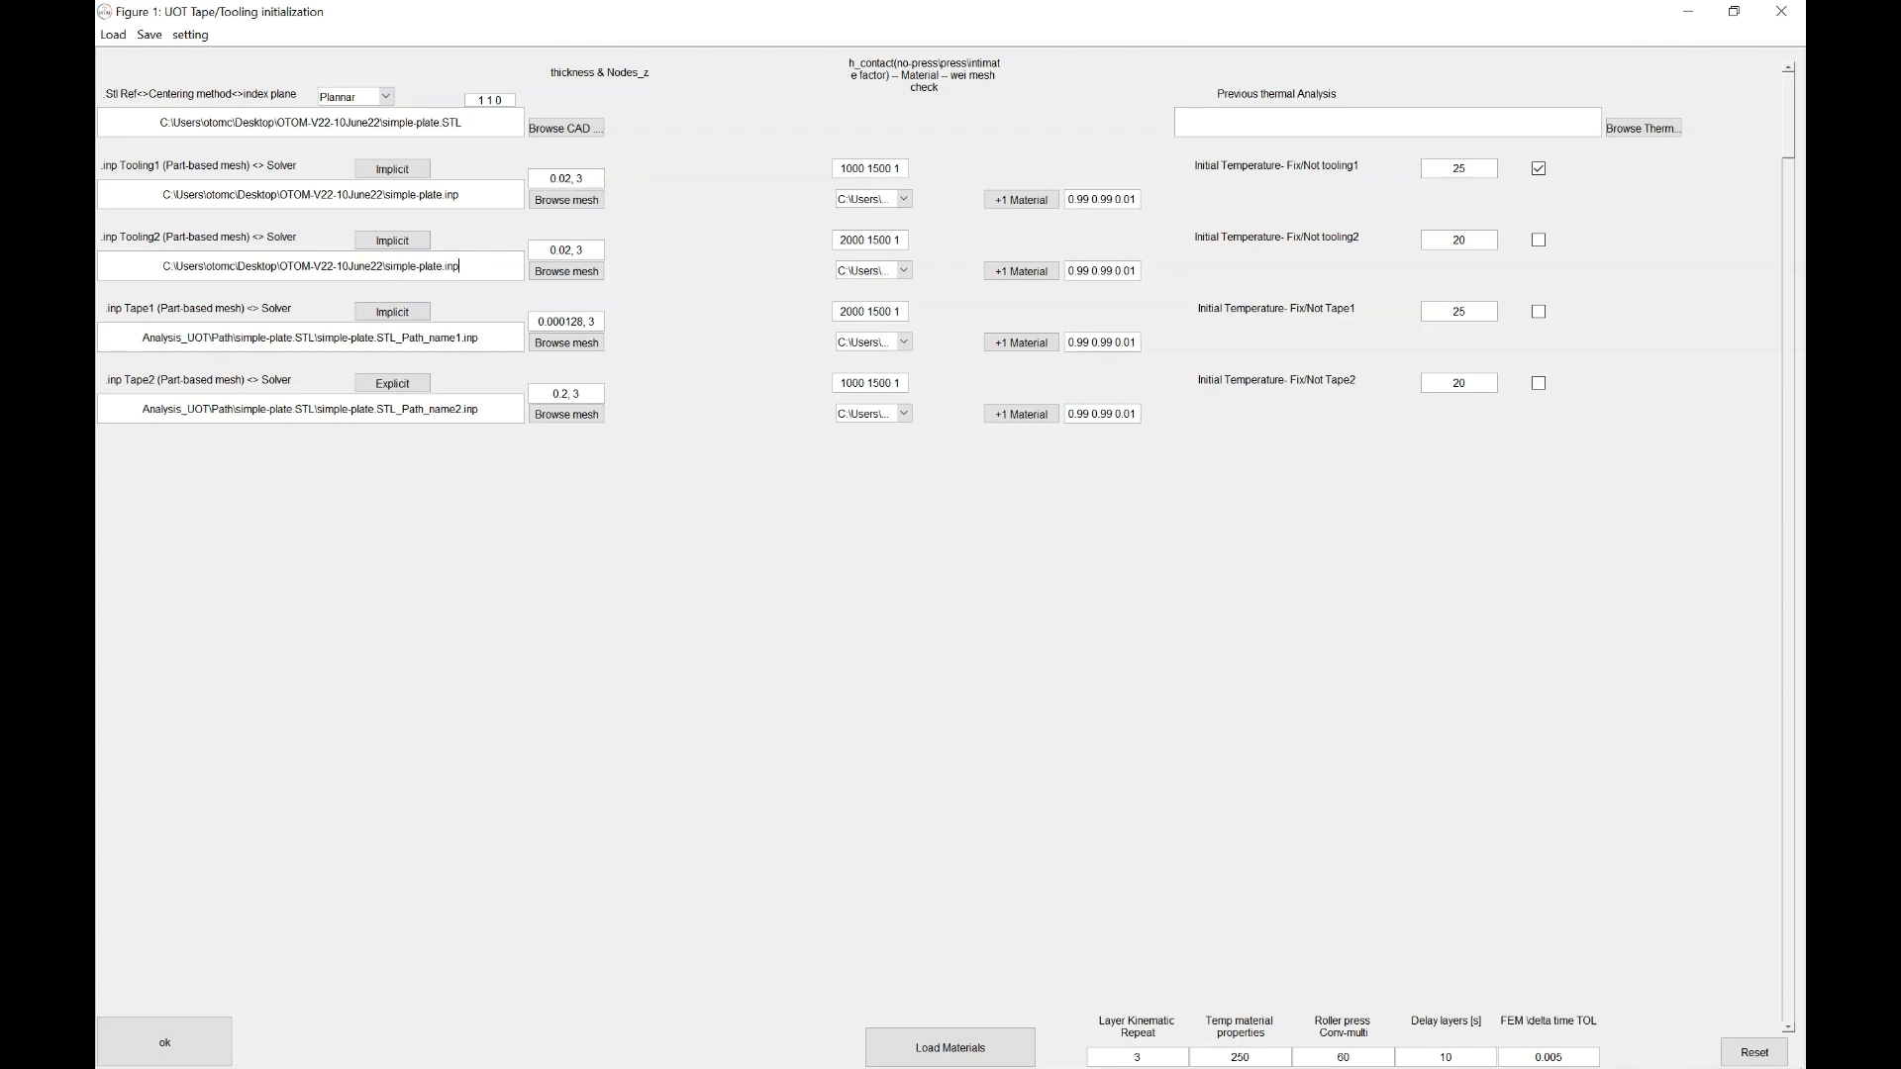
drag(460, 266, 160, 266)
click(460, 266)
Review the available .mat material files for Tape2, Tape1 and Tooling2
click(904, 413)
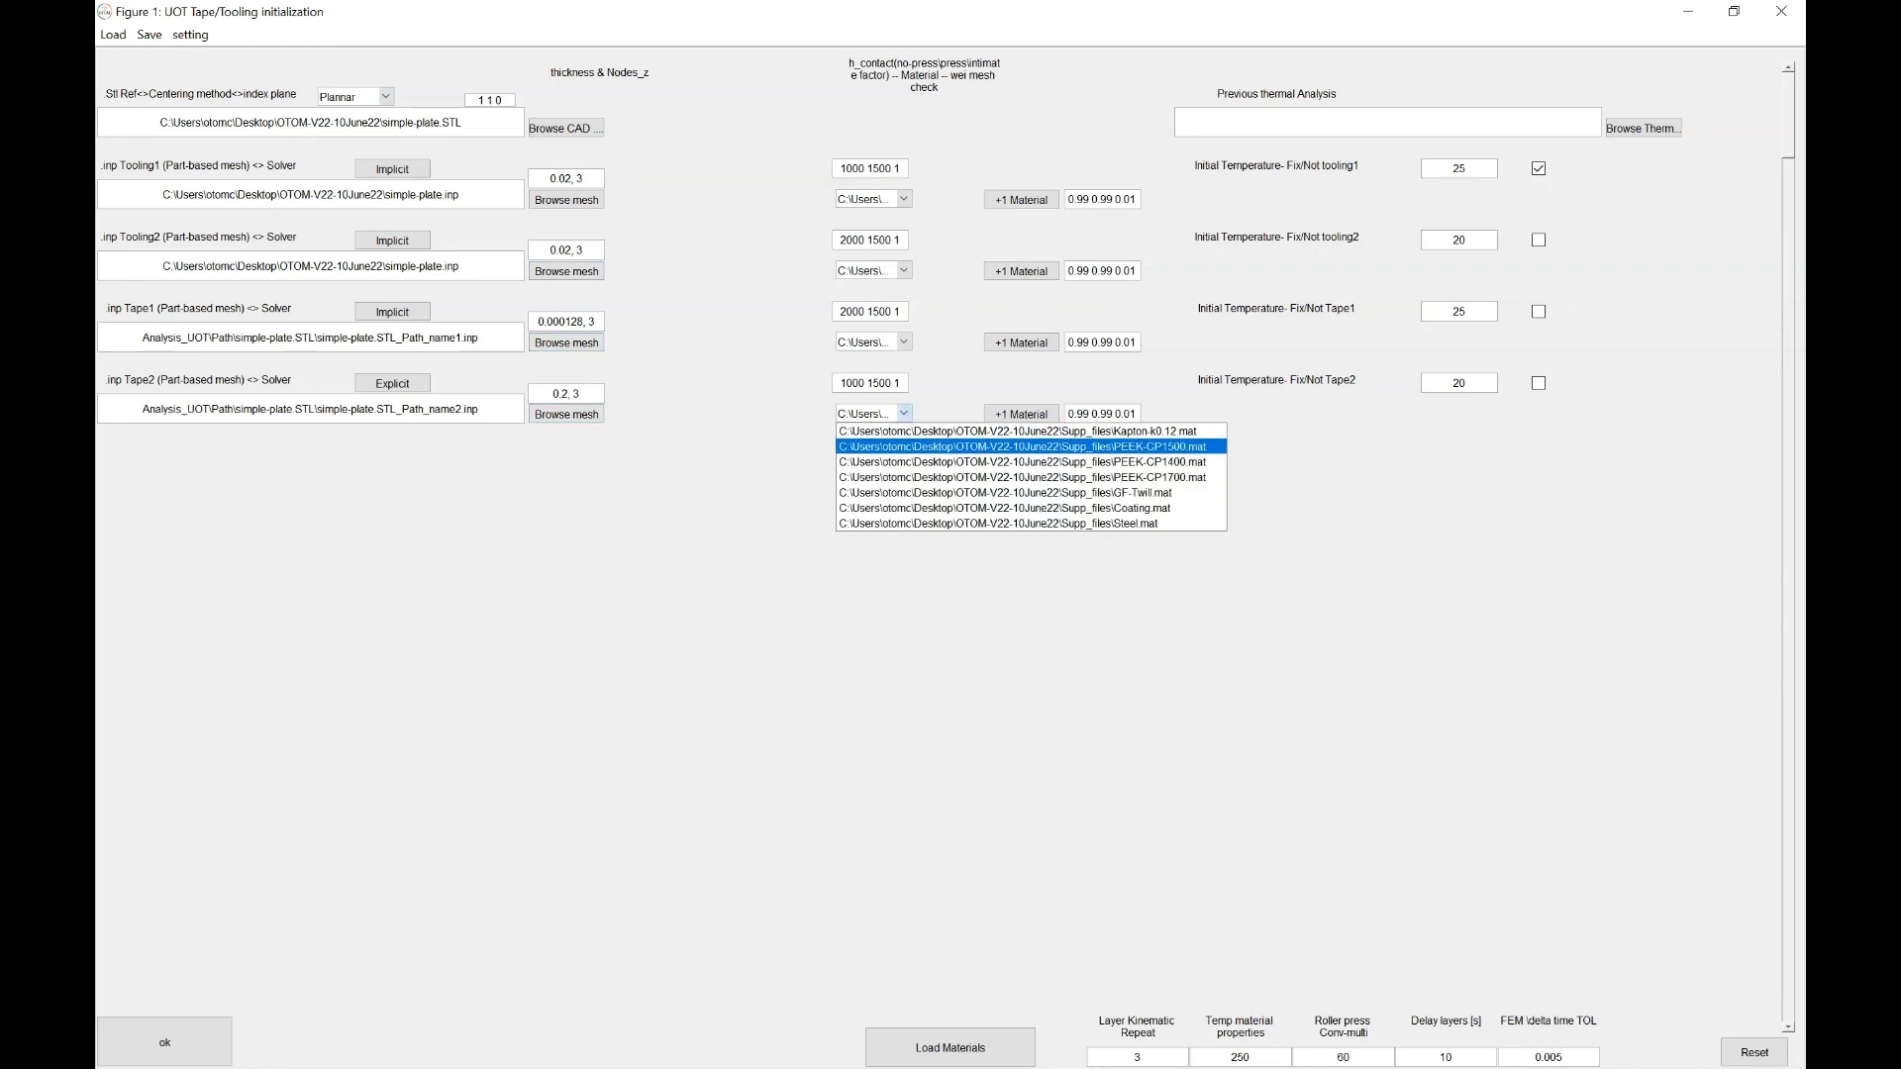
click(1010, 446)
click(904, 341)
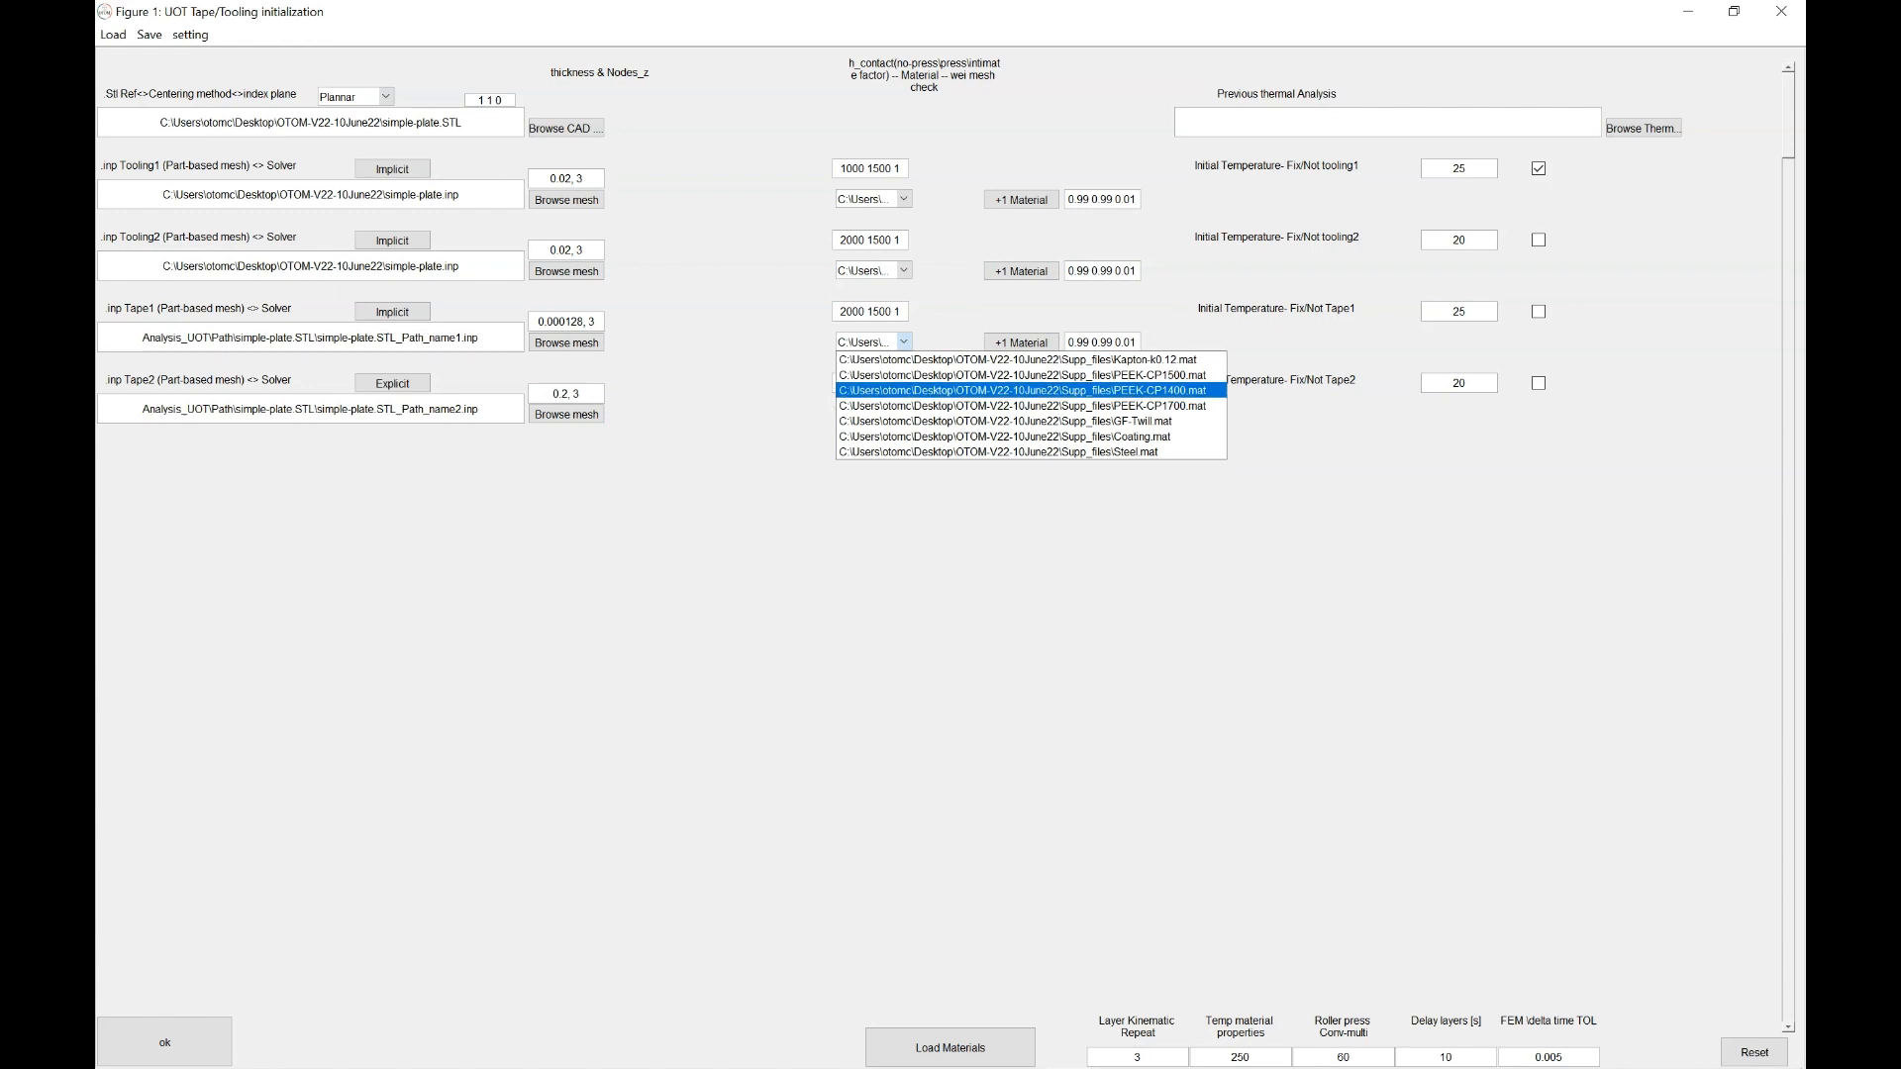
click(1018, 375)
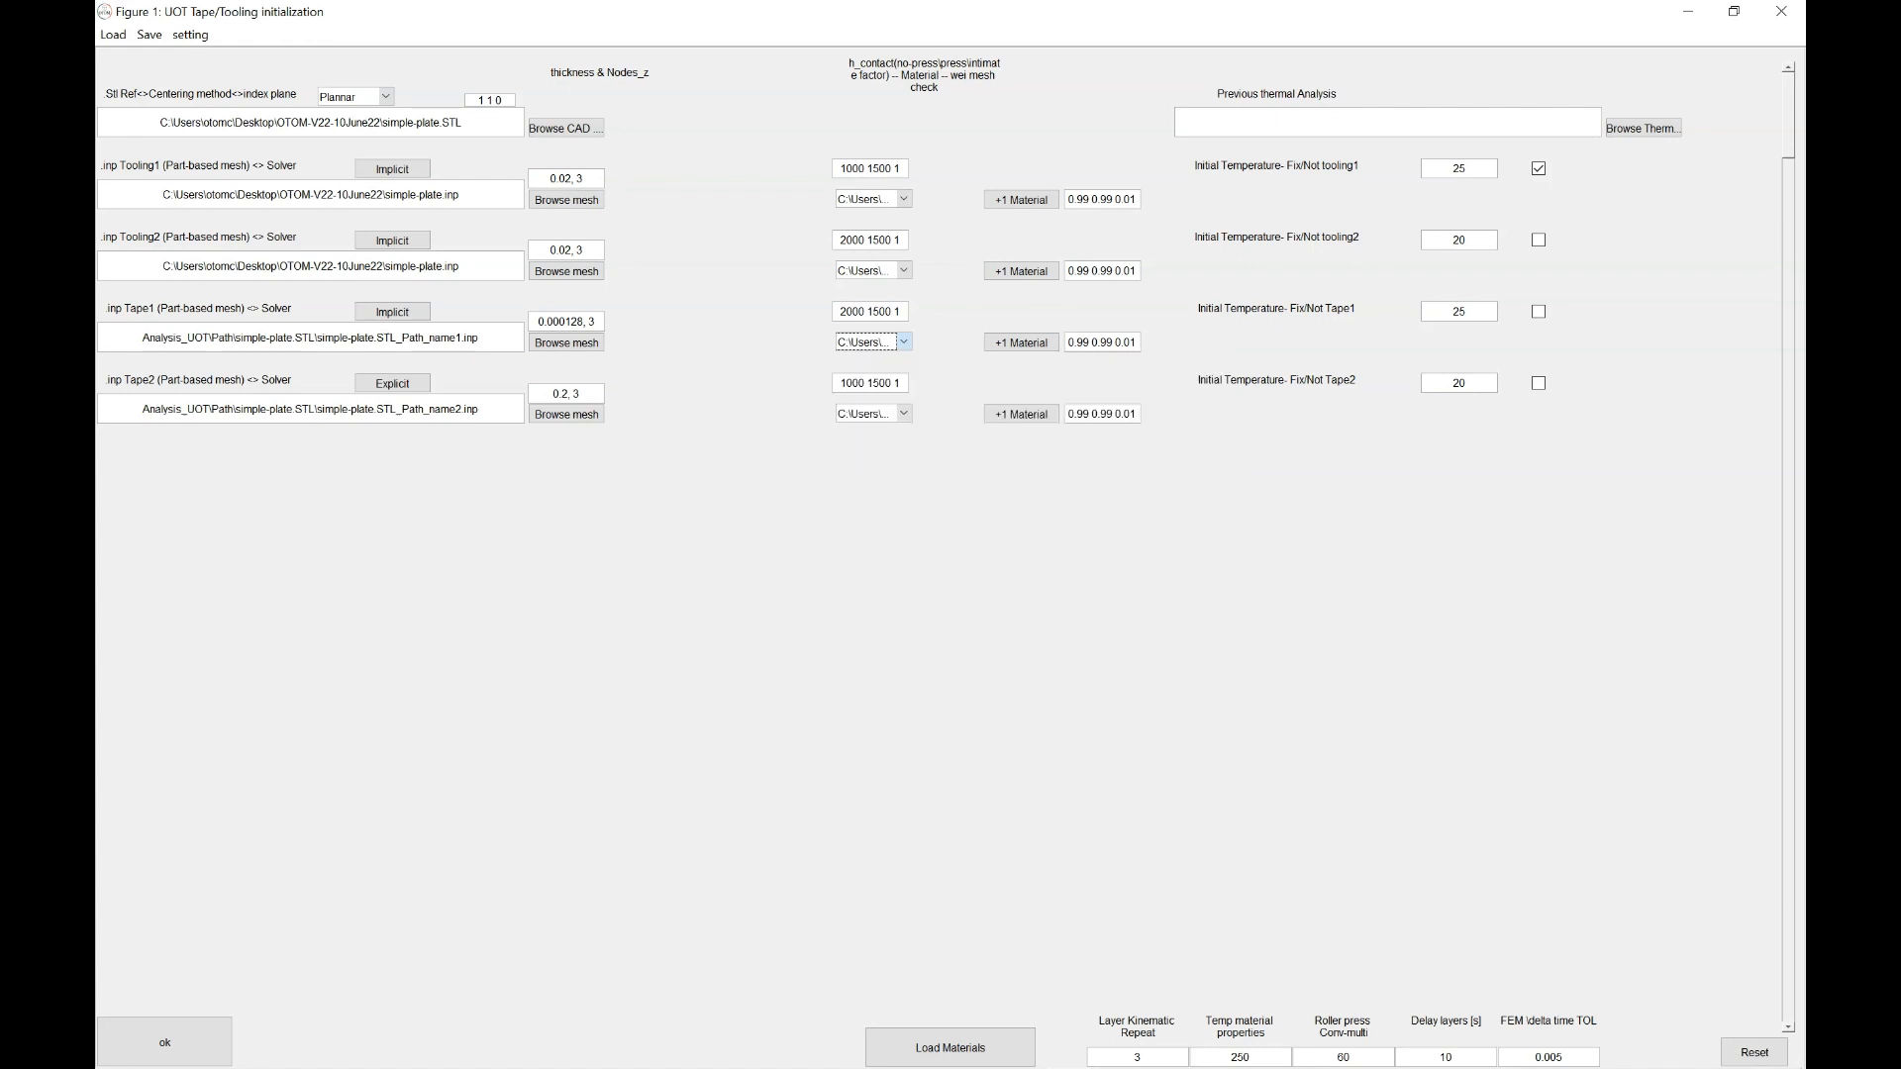
click(904, 270)
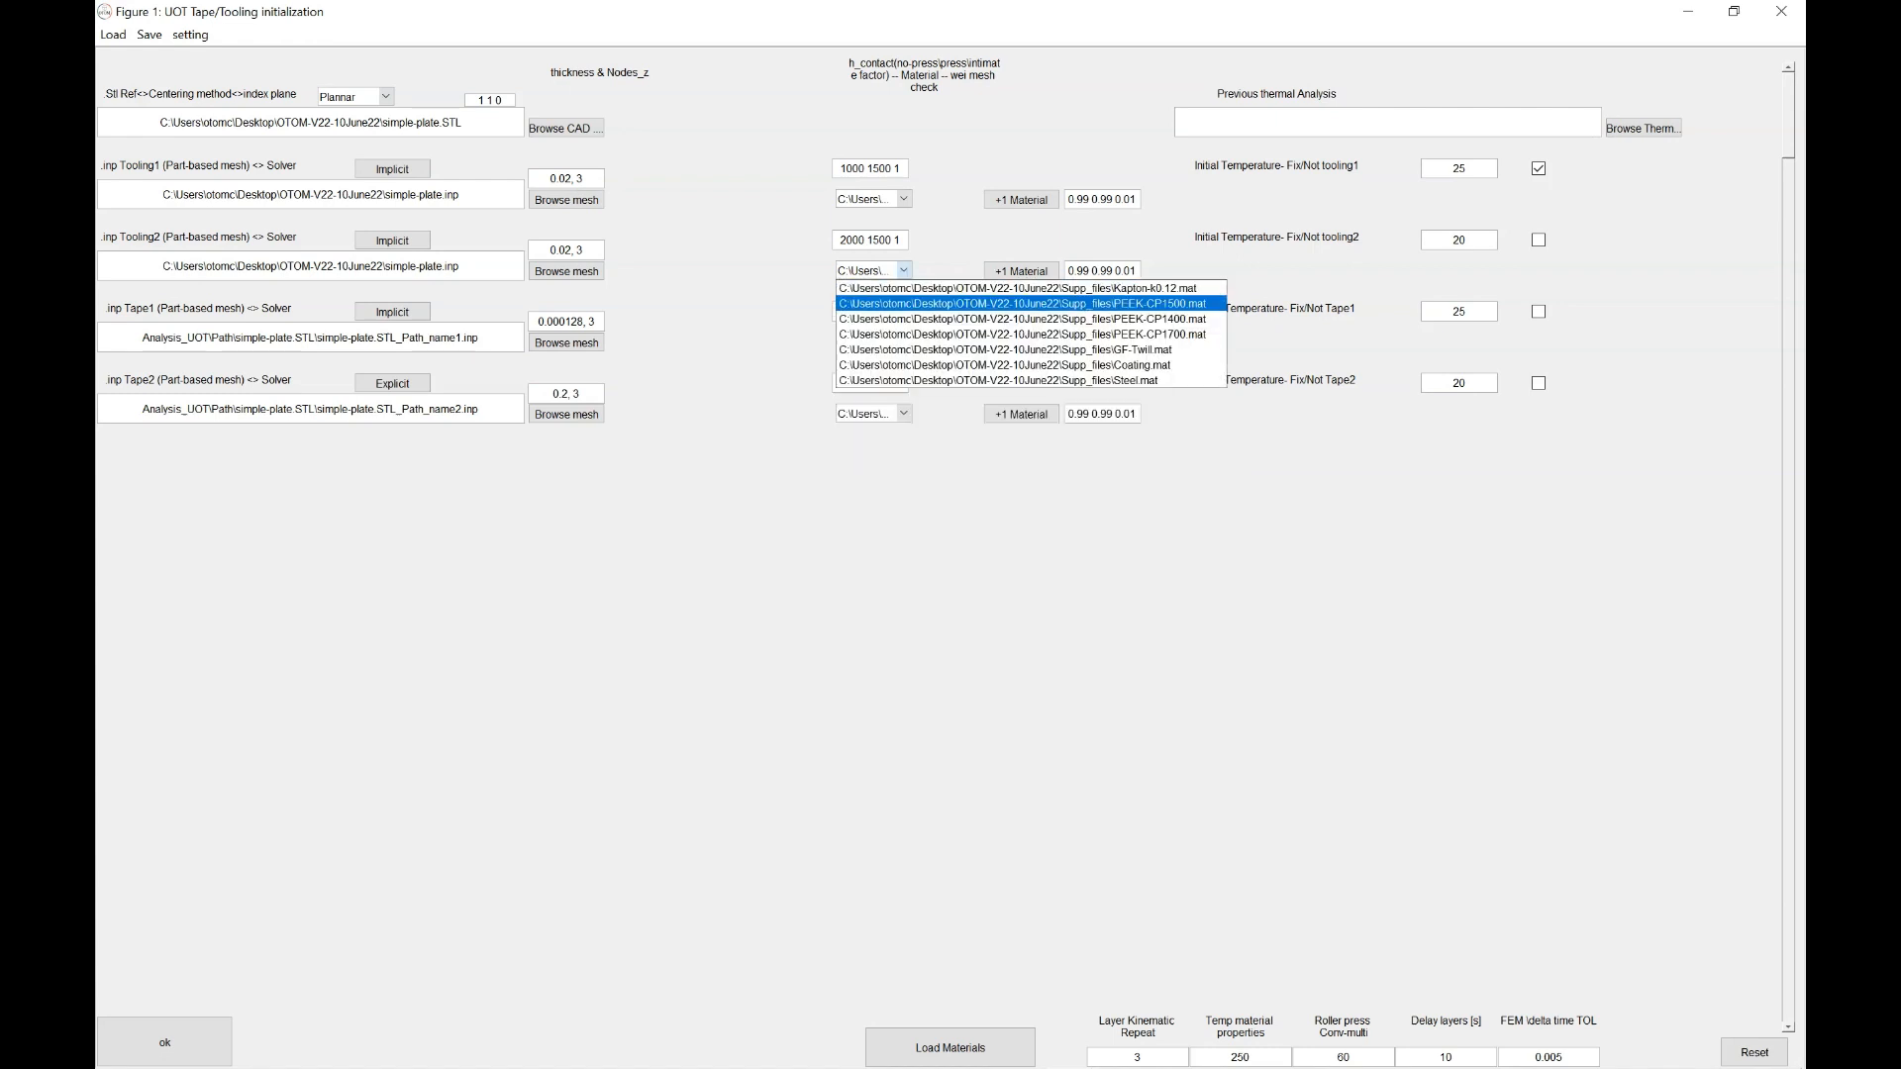
click(904, 270)
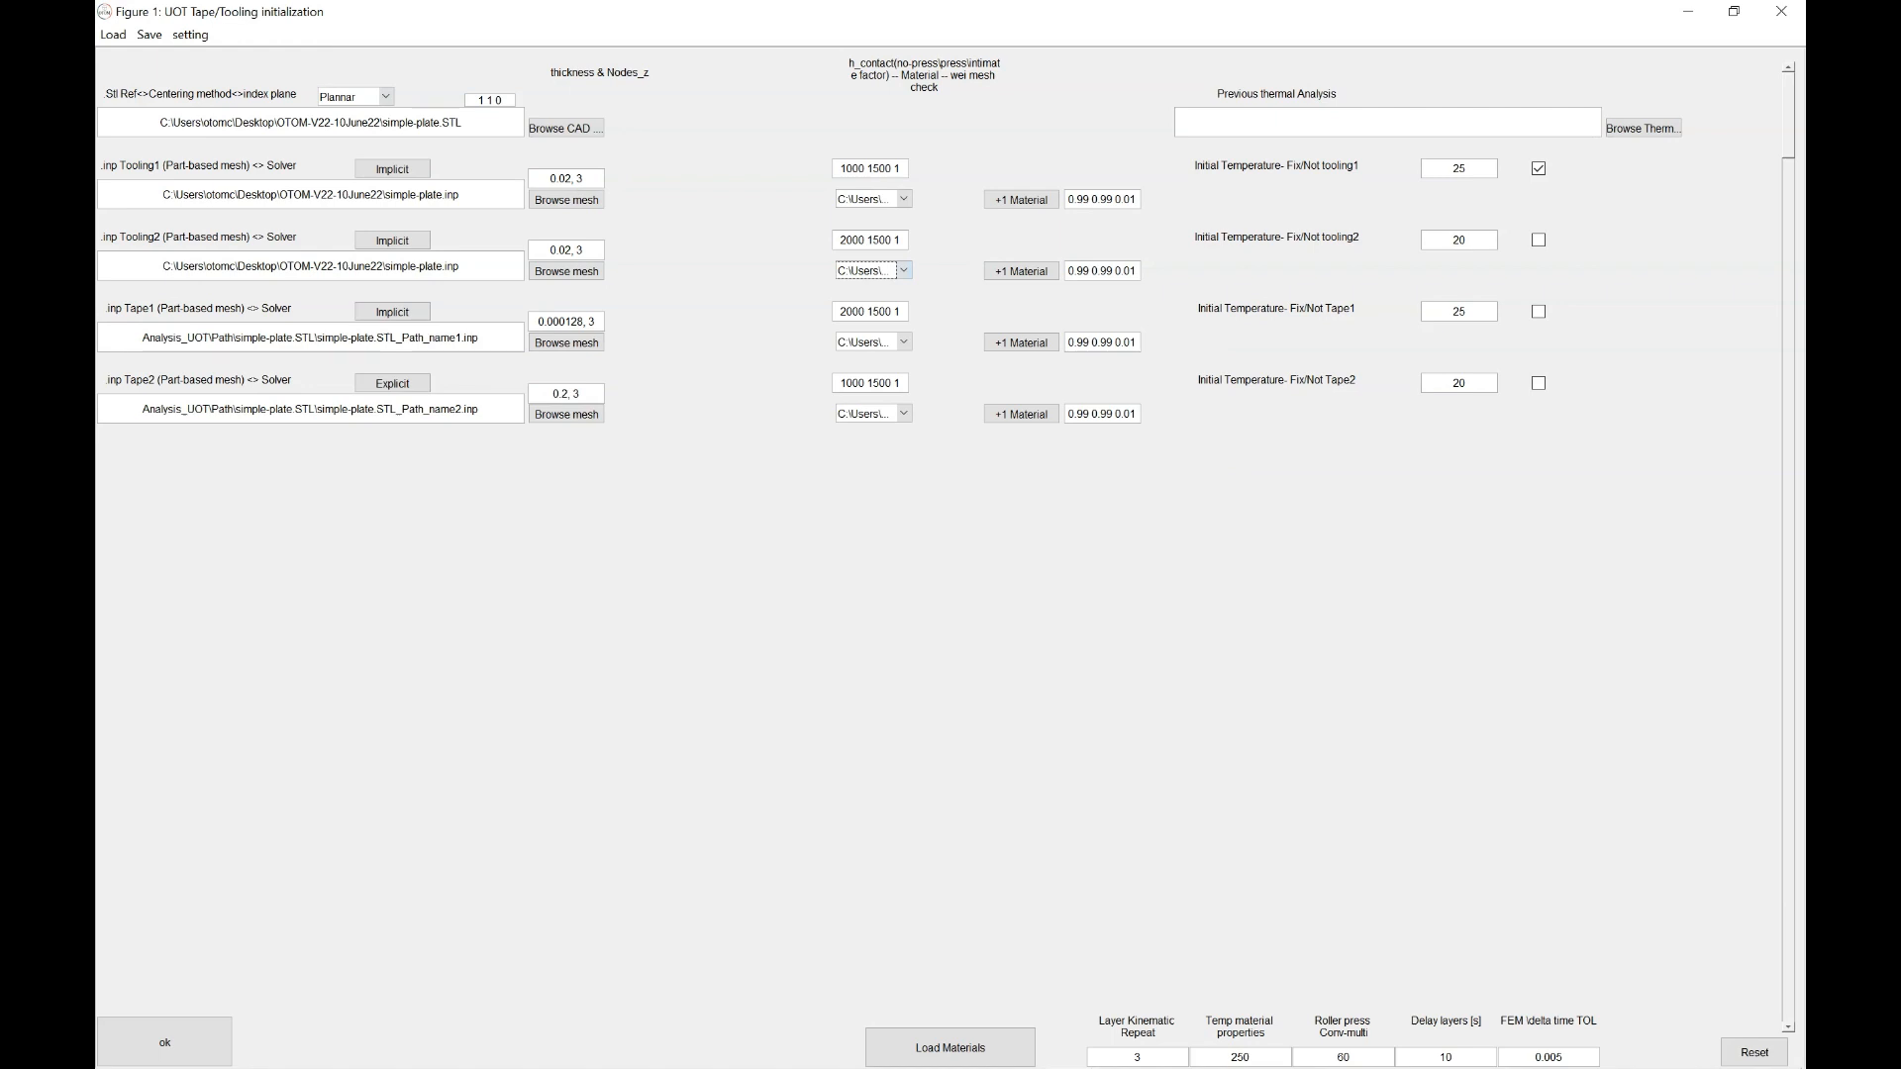
Set Tooling1's material to Steel.mat and change Tape2's h_contact from 1000 to 3000
click(904, 199)
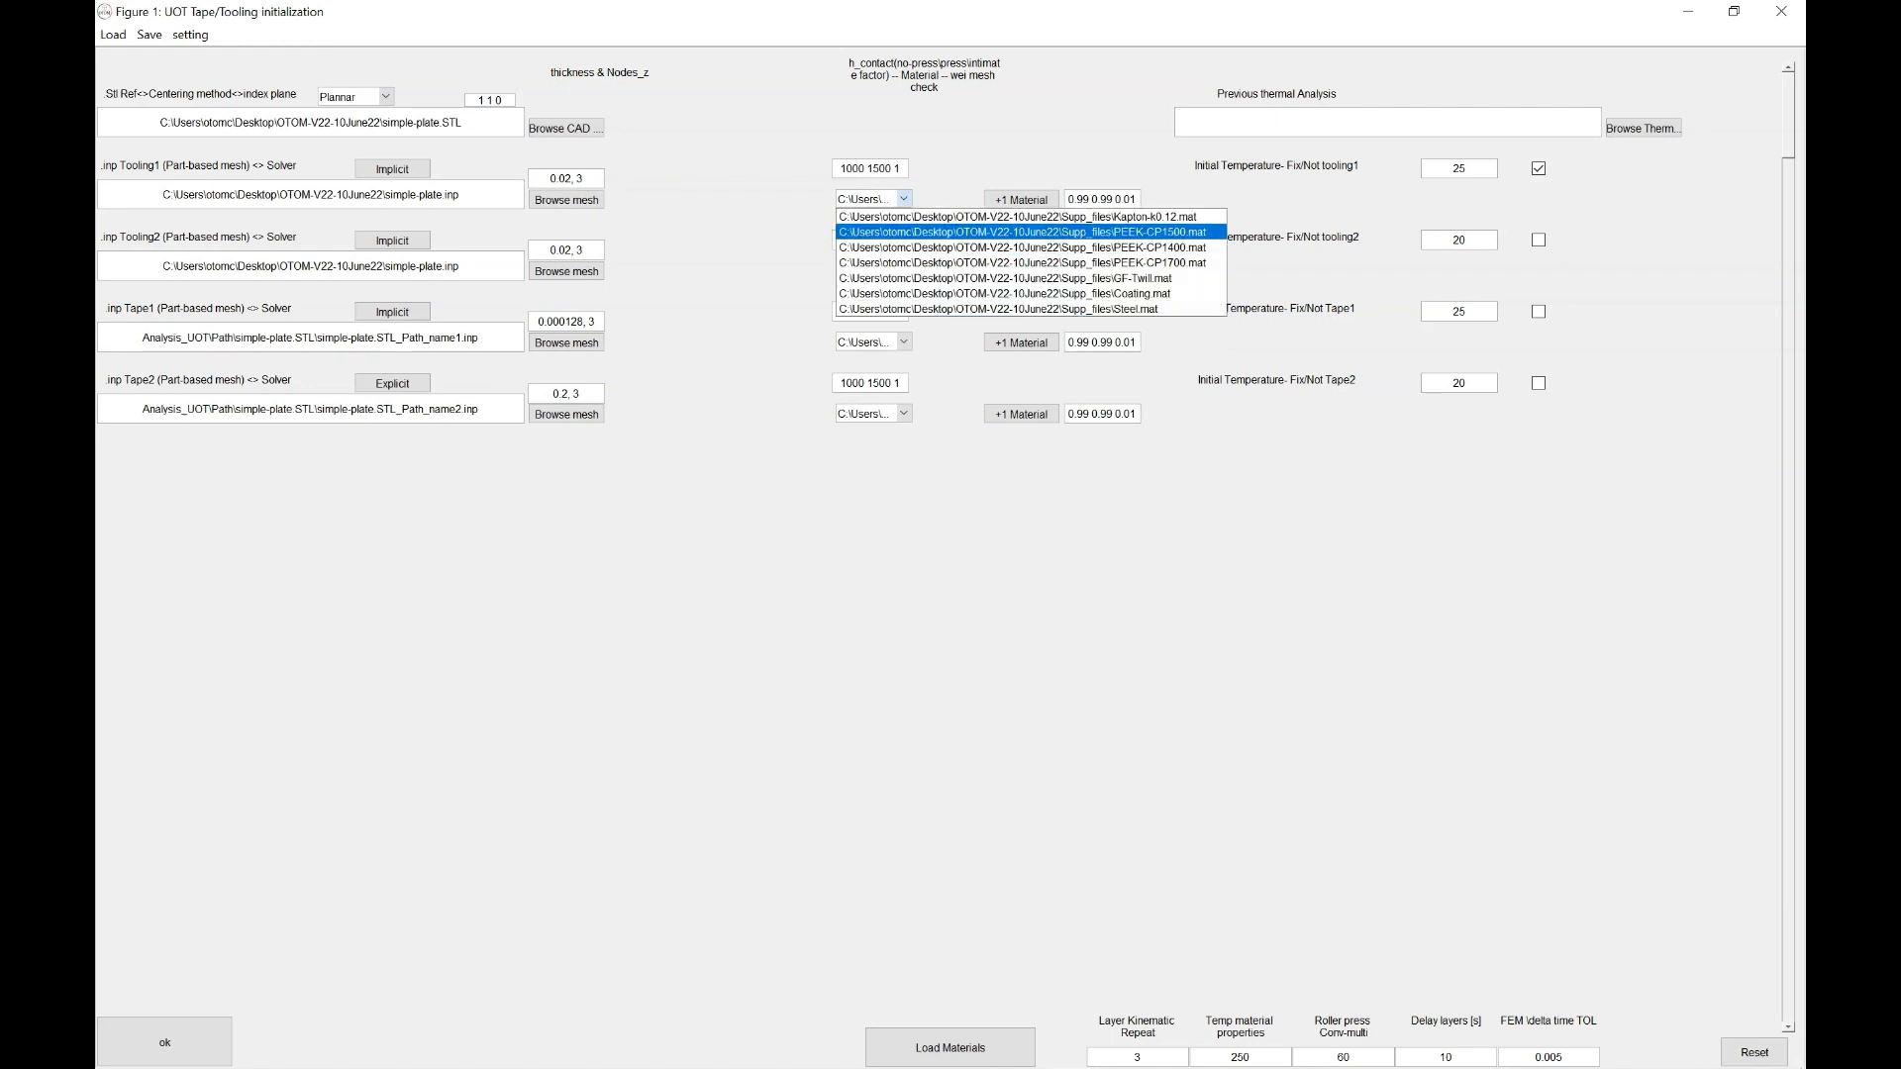
key(Down)
key(Return)
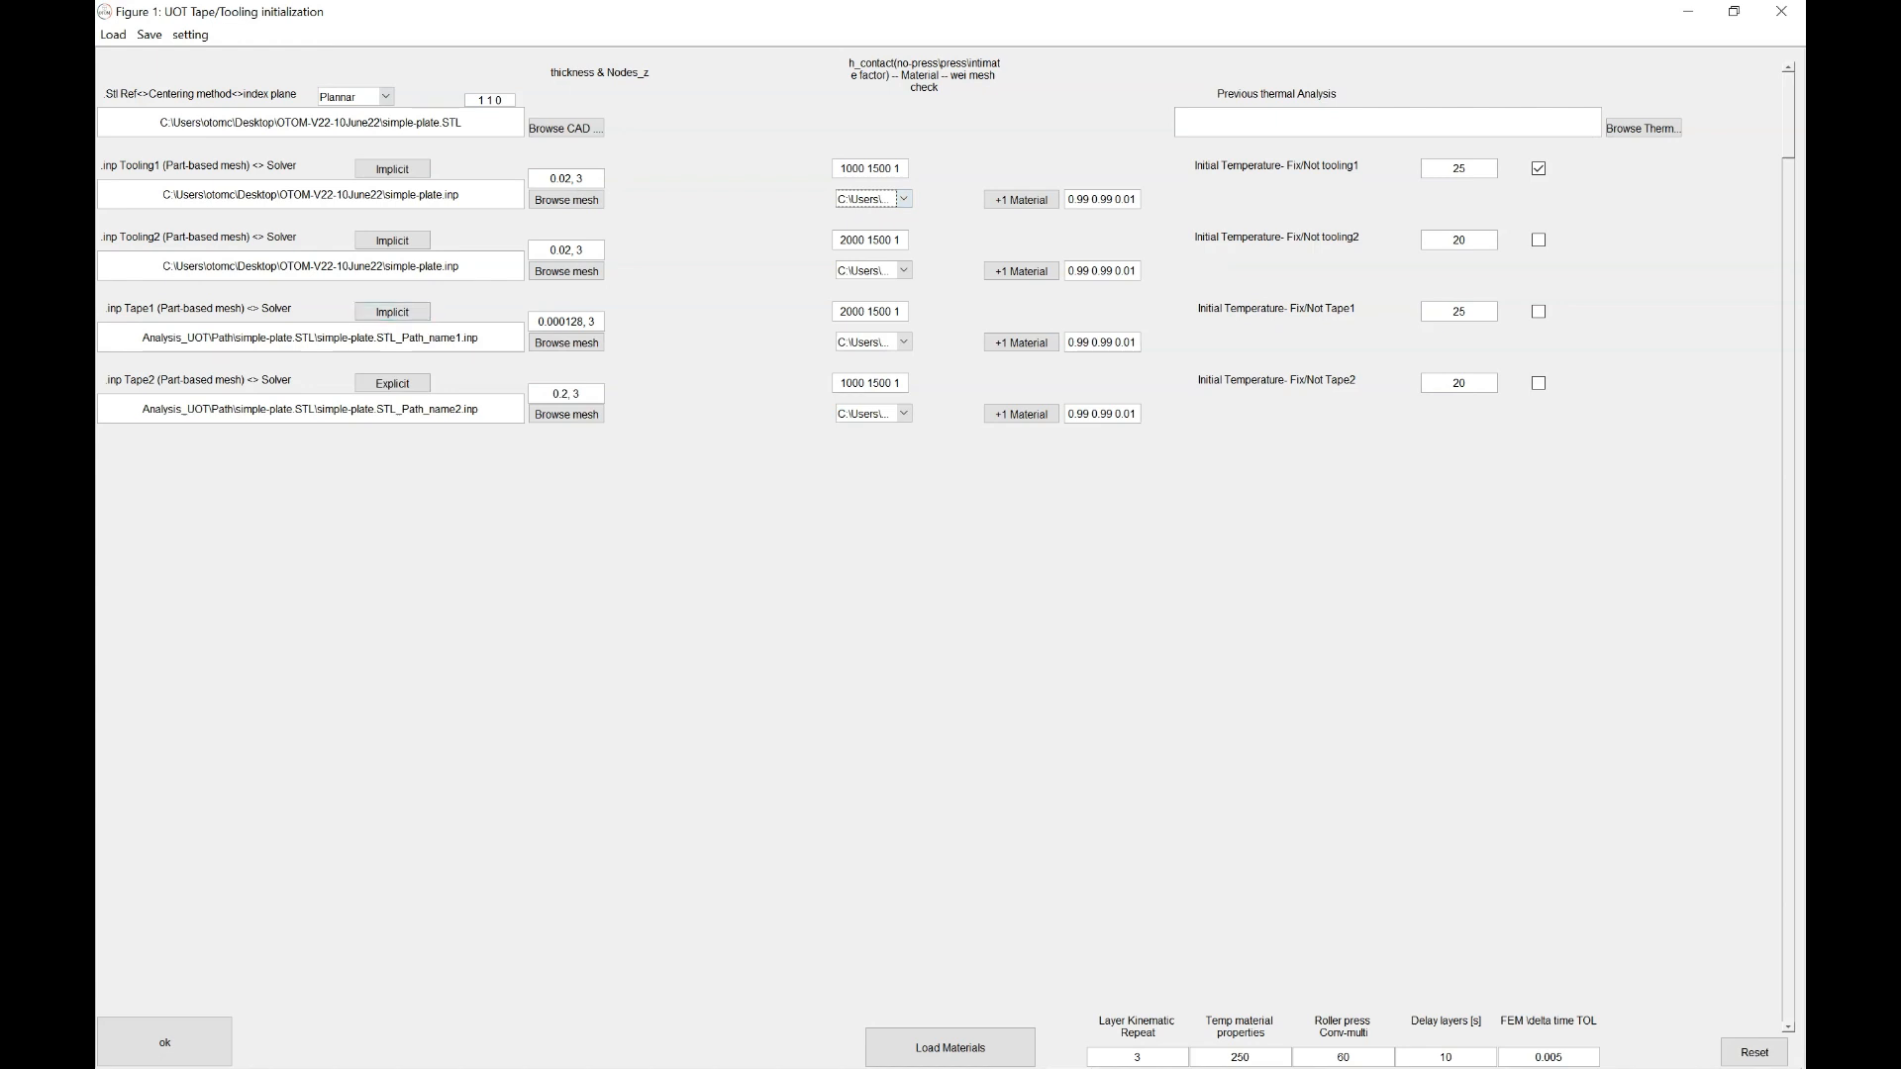
double_click(852, 384)
text(3000)
Save the initialization to initialization.mat as analysis Analysis-1, then view the Name-1 folder
click(148, 35)
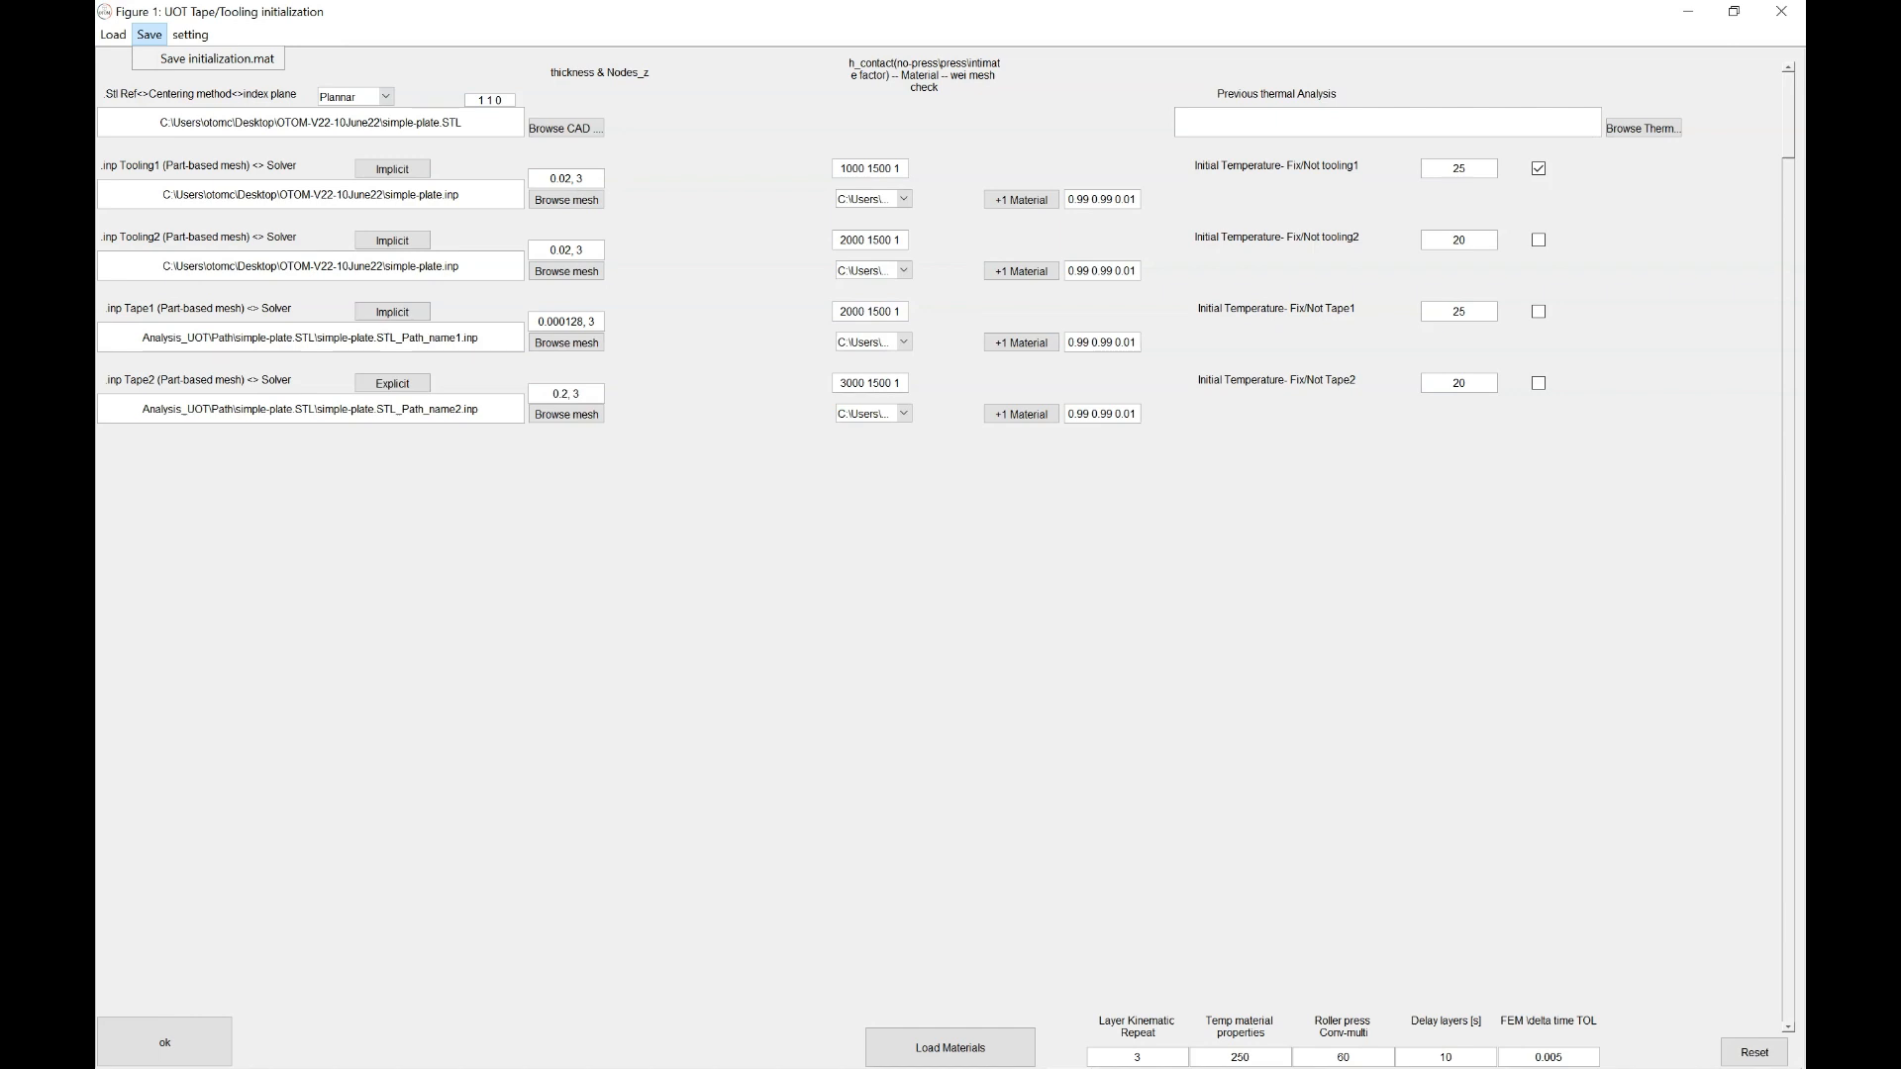
click(164, 1042)
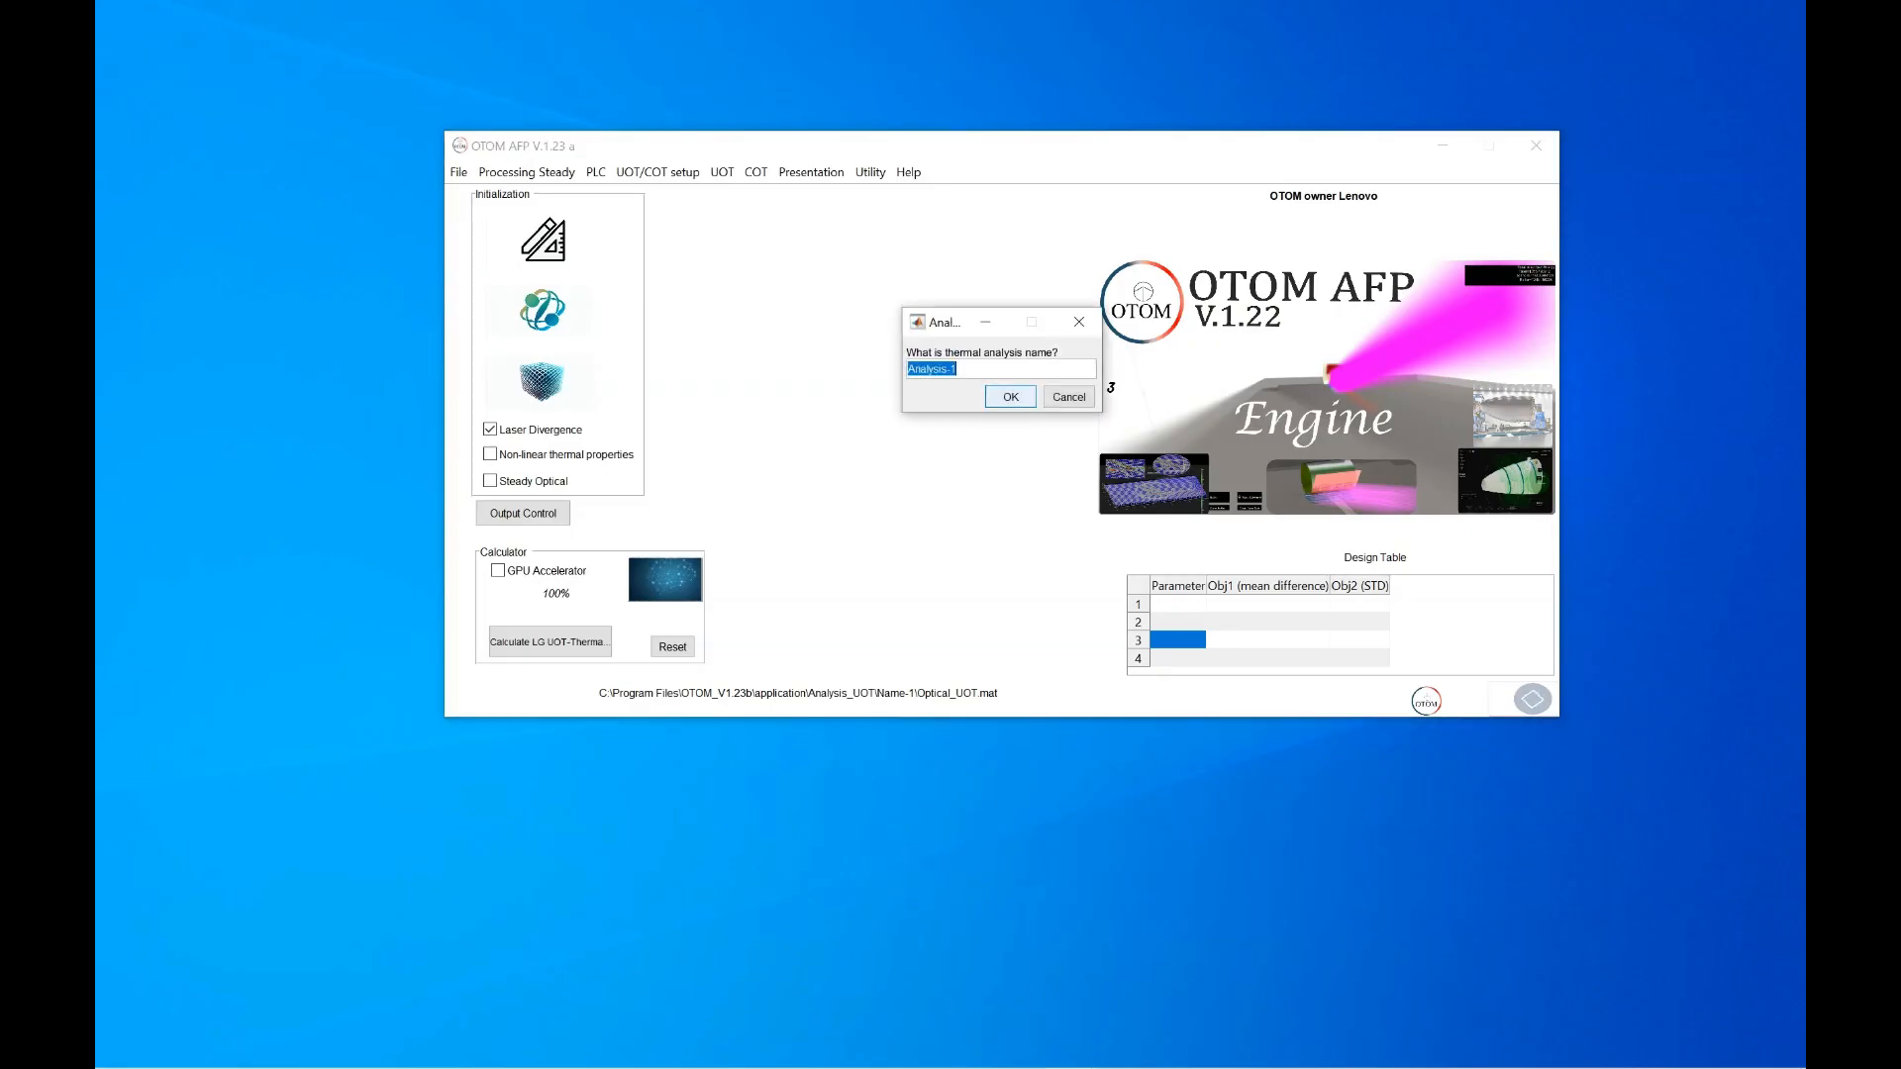
key(Return)
key(Return)
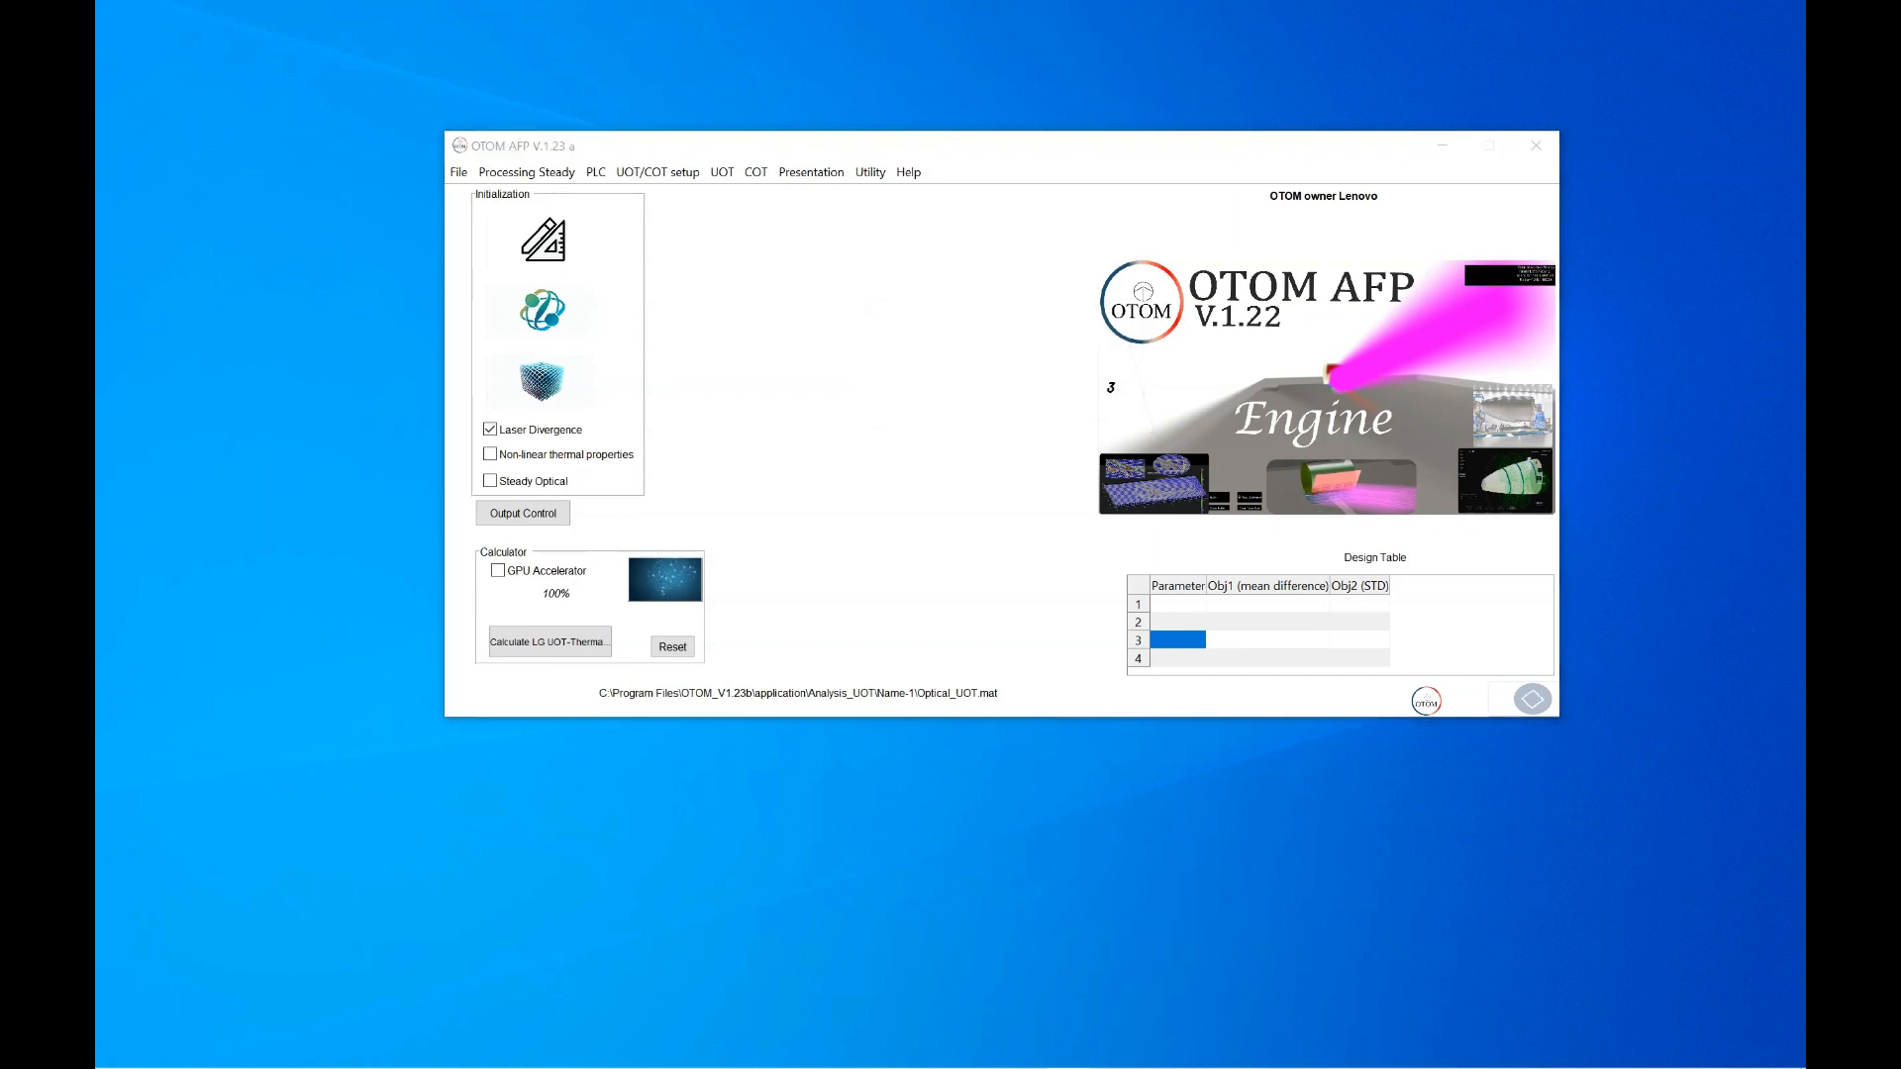
key(alt+Tab)
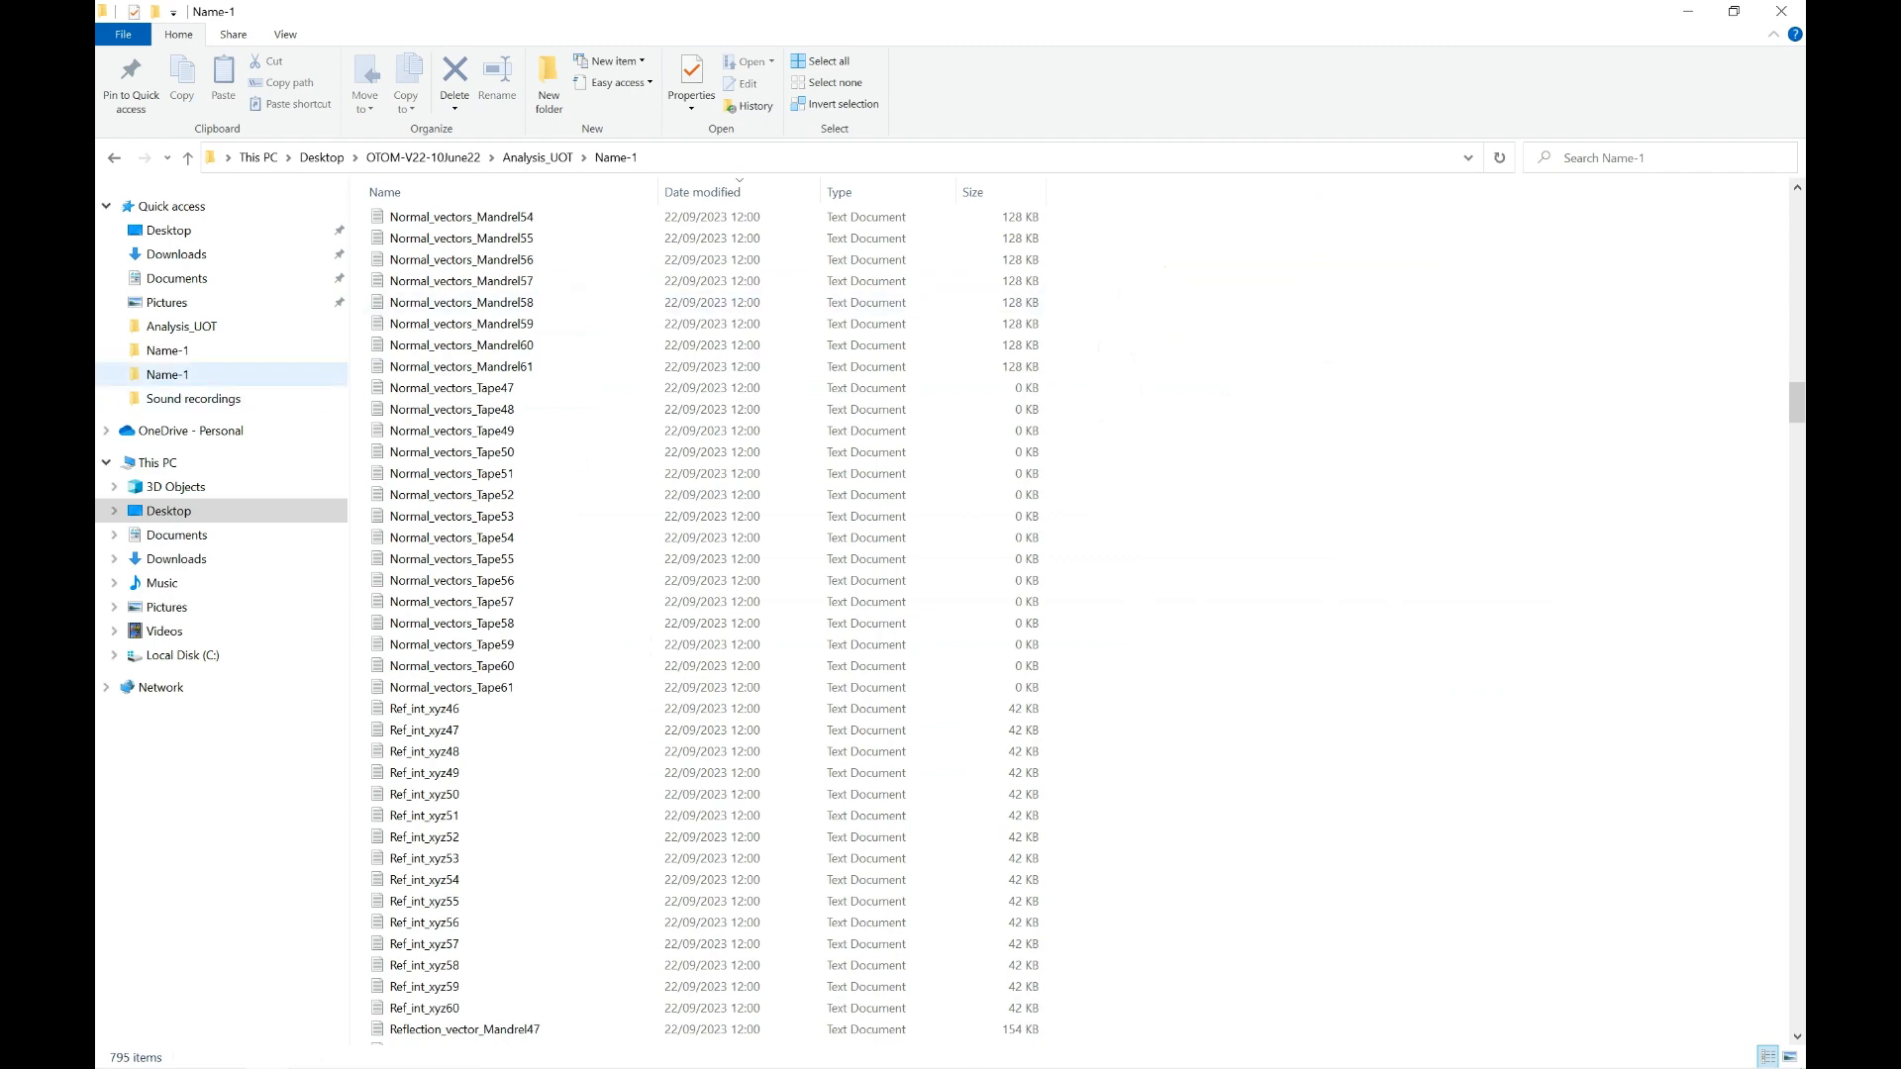
Browse to OTOM_V1.23b\application\Supp_files, then move Explorer aside to return to OTOM AFP
click(168, 374)
click(168, 350)
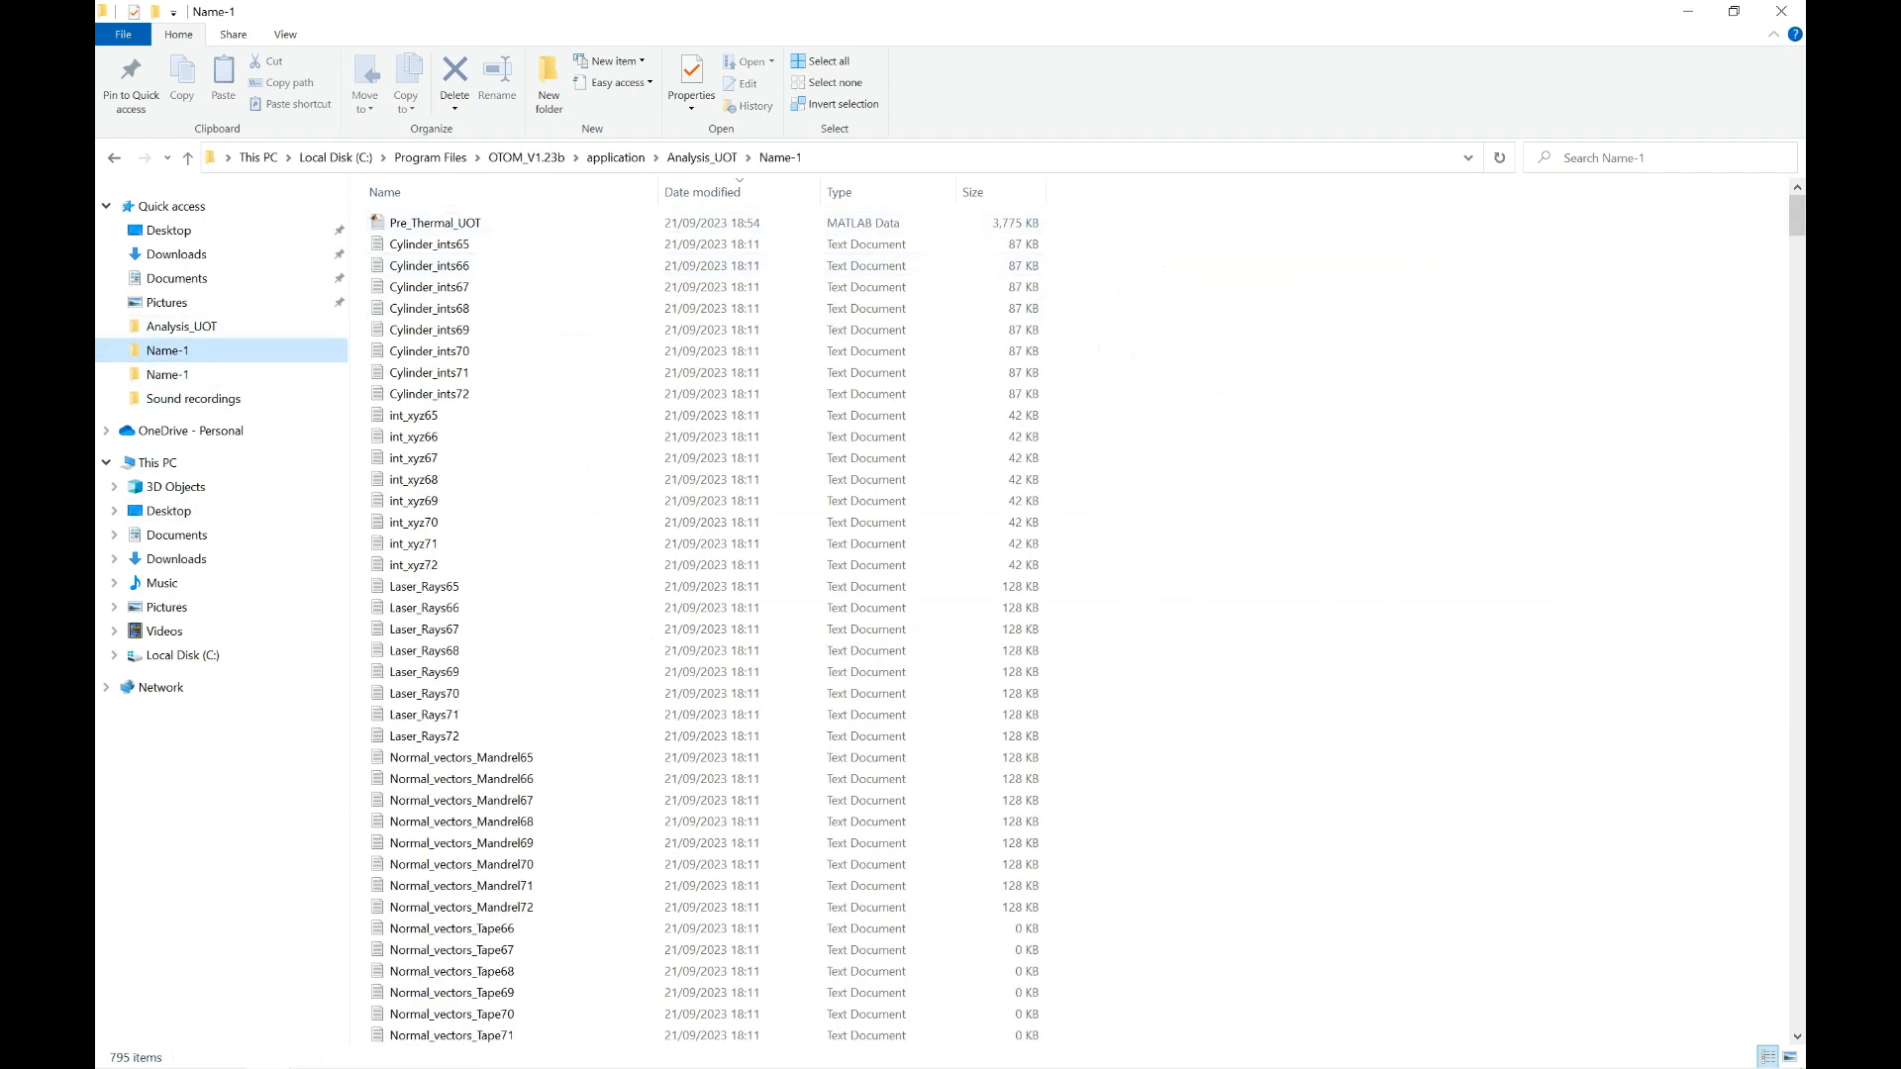
click(527, 159)
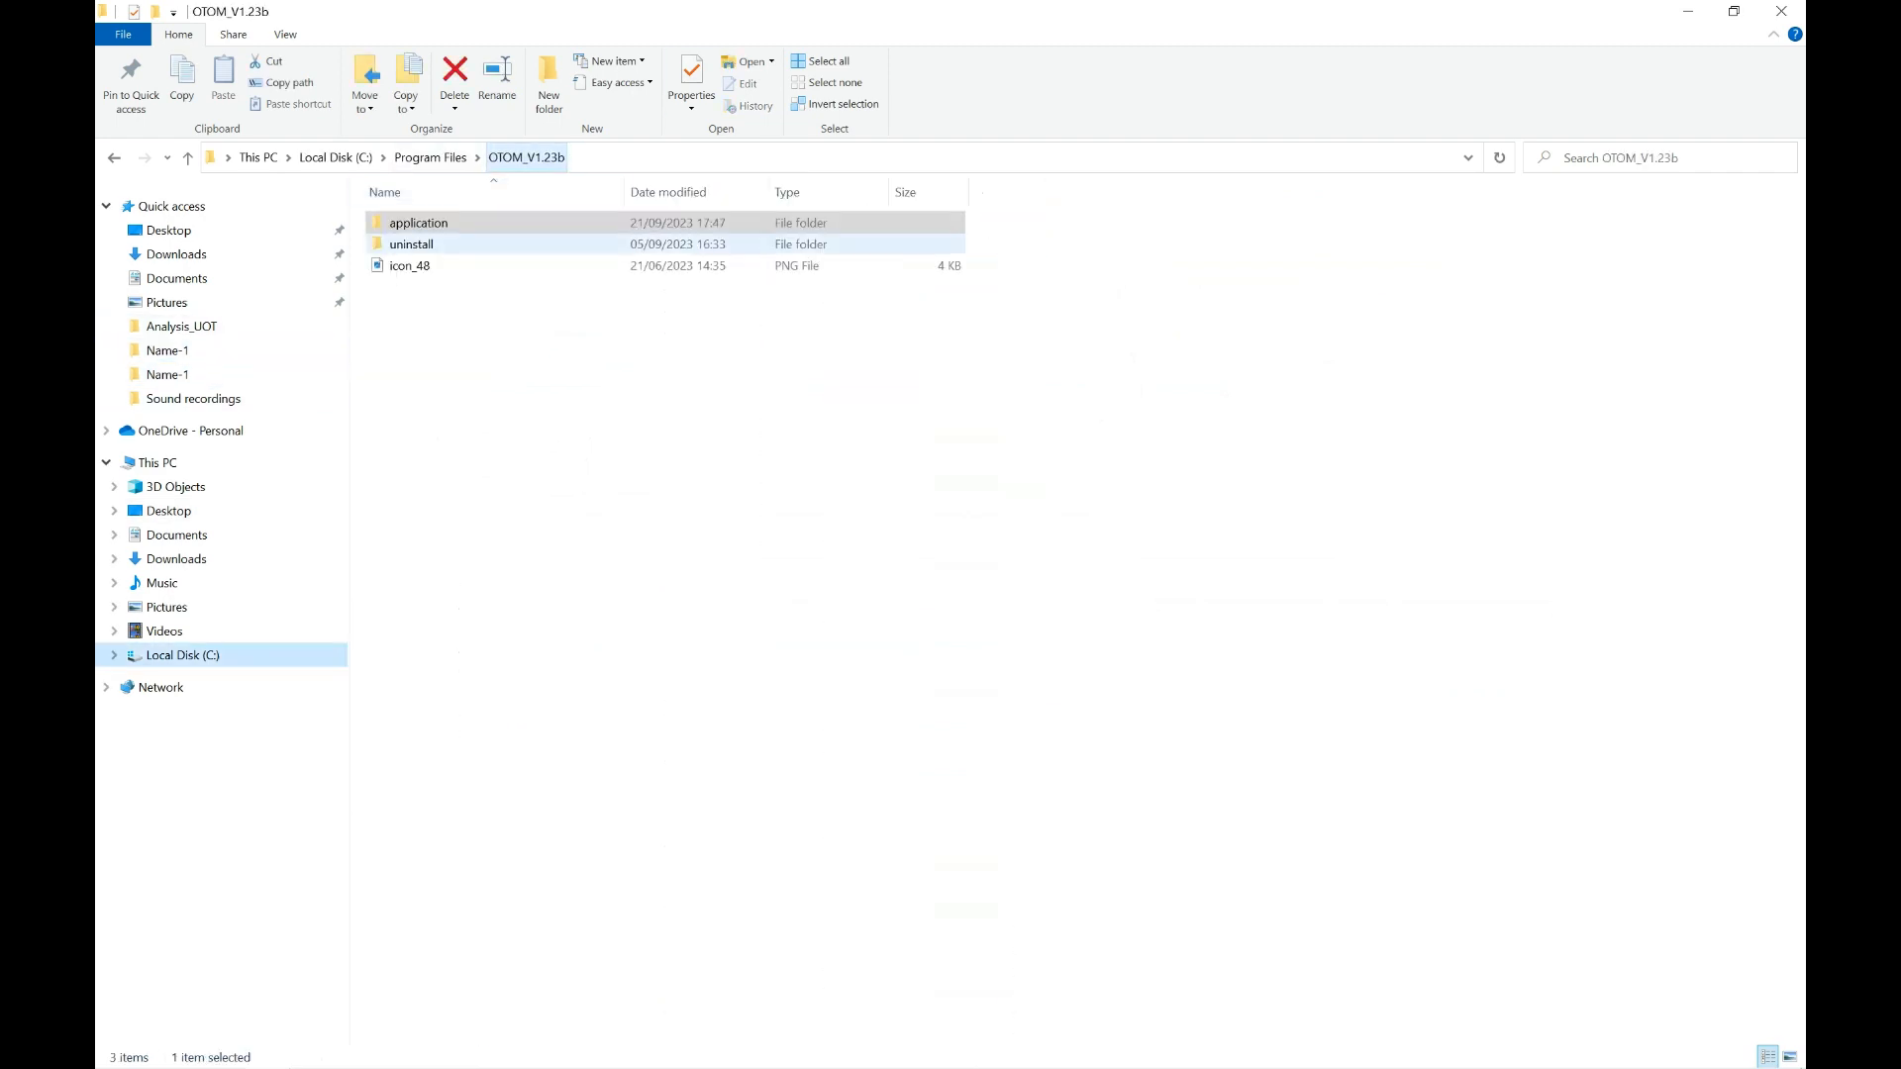
double_click(436, 224)
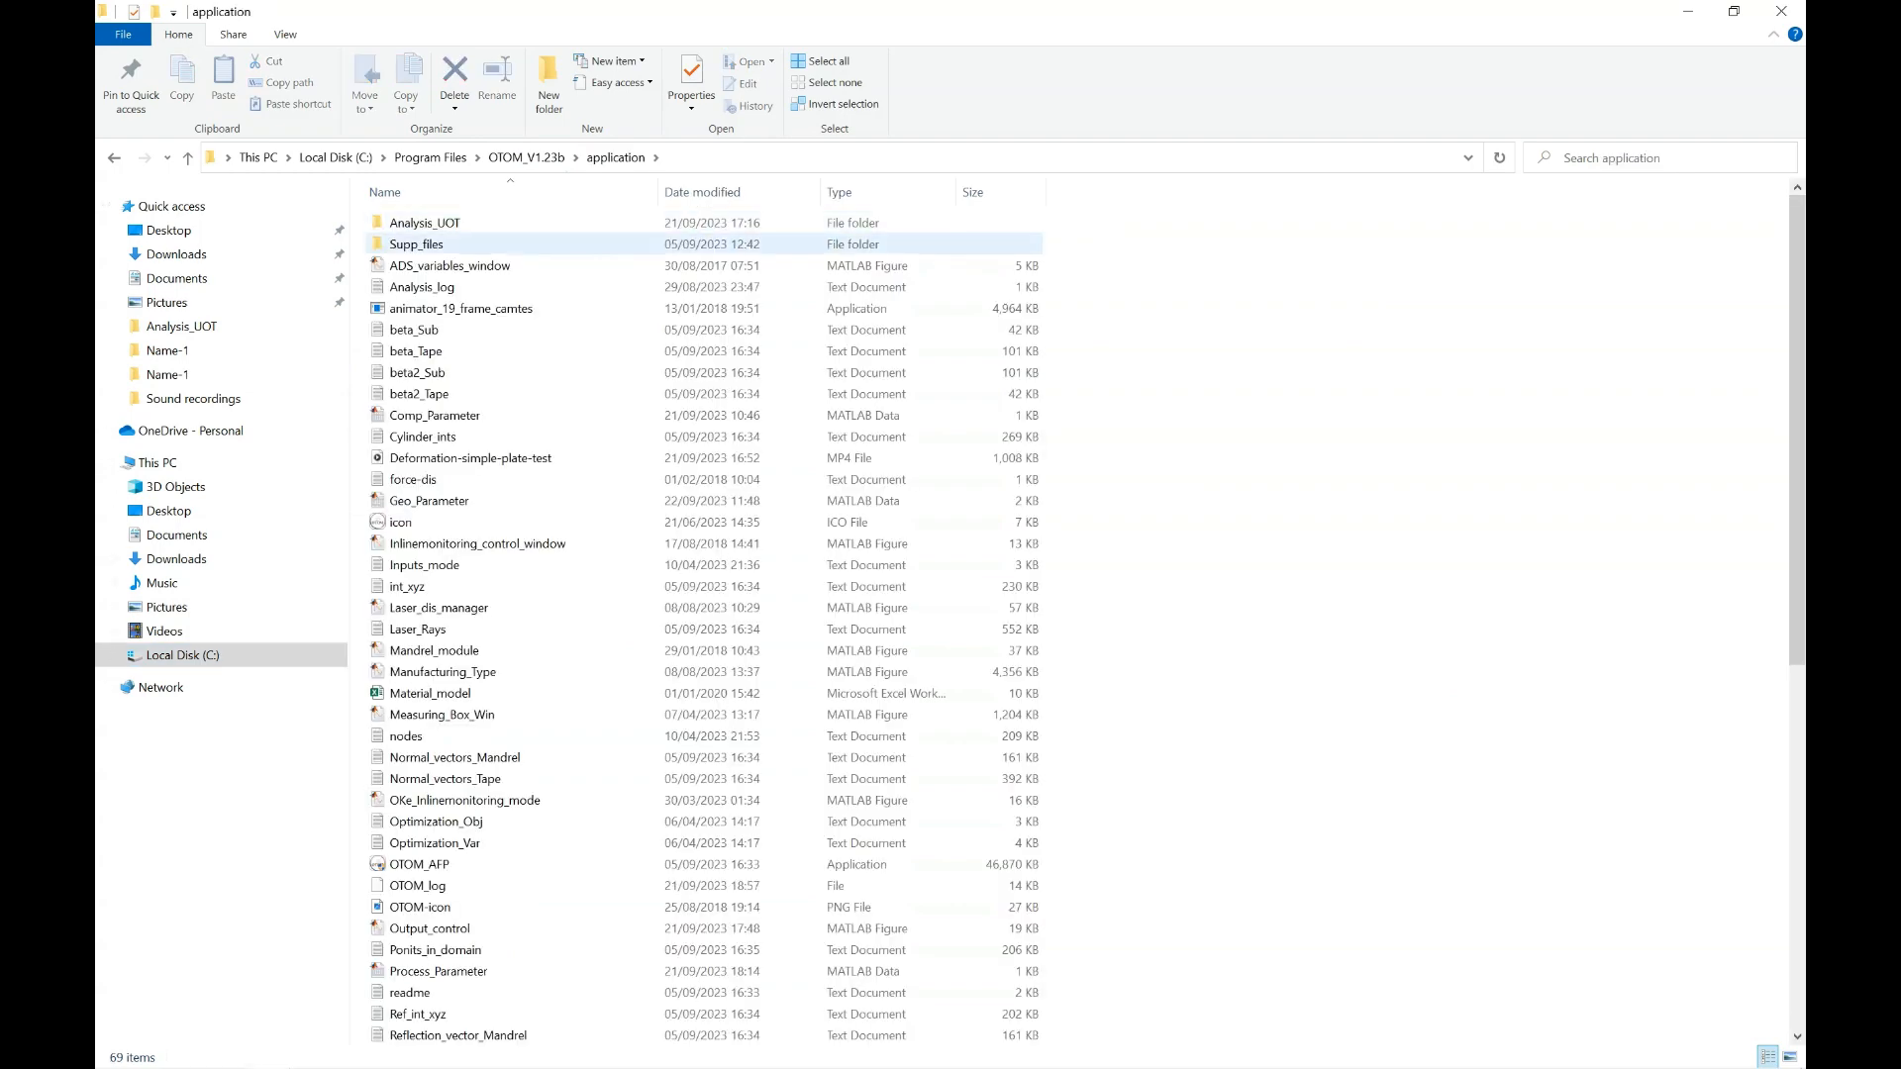
double_click(426, 245)
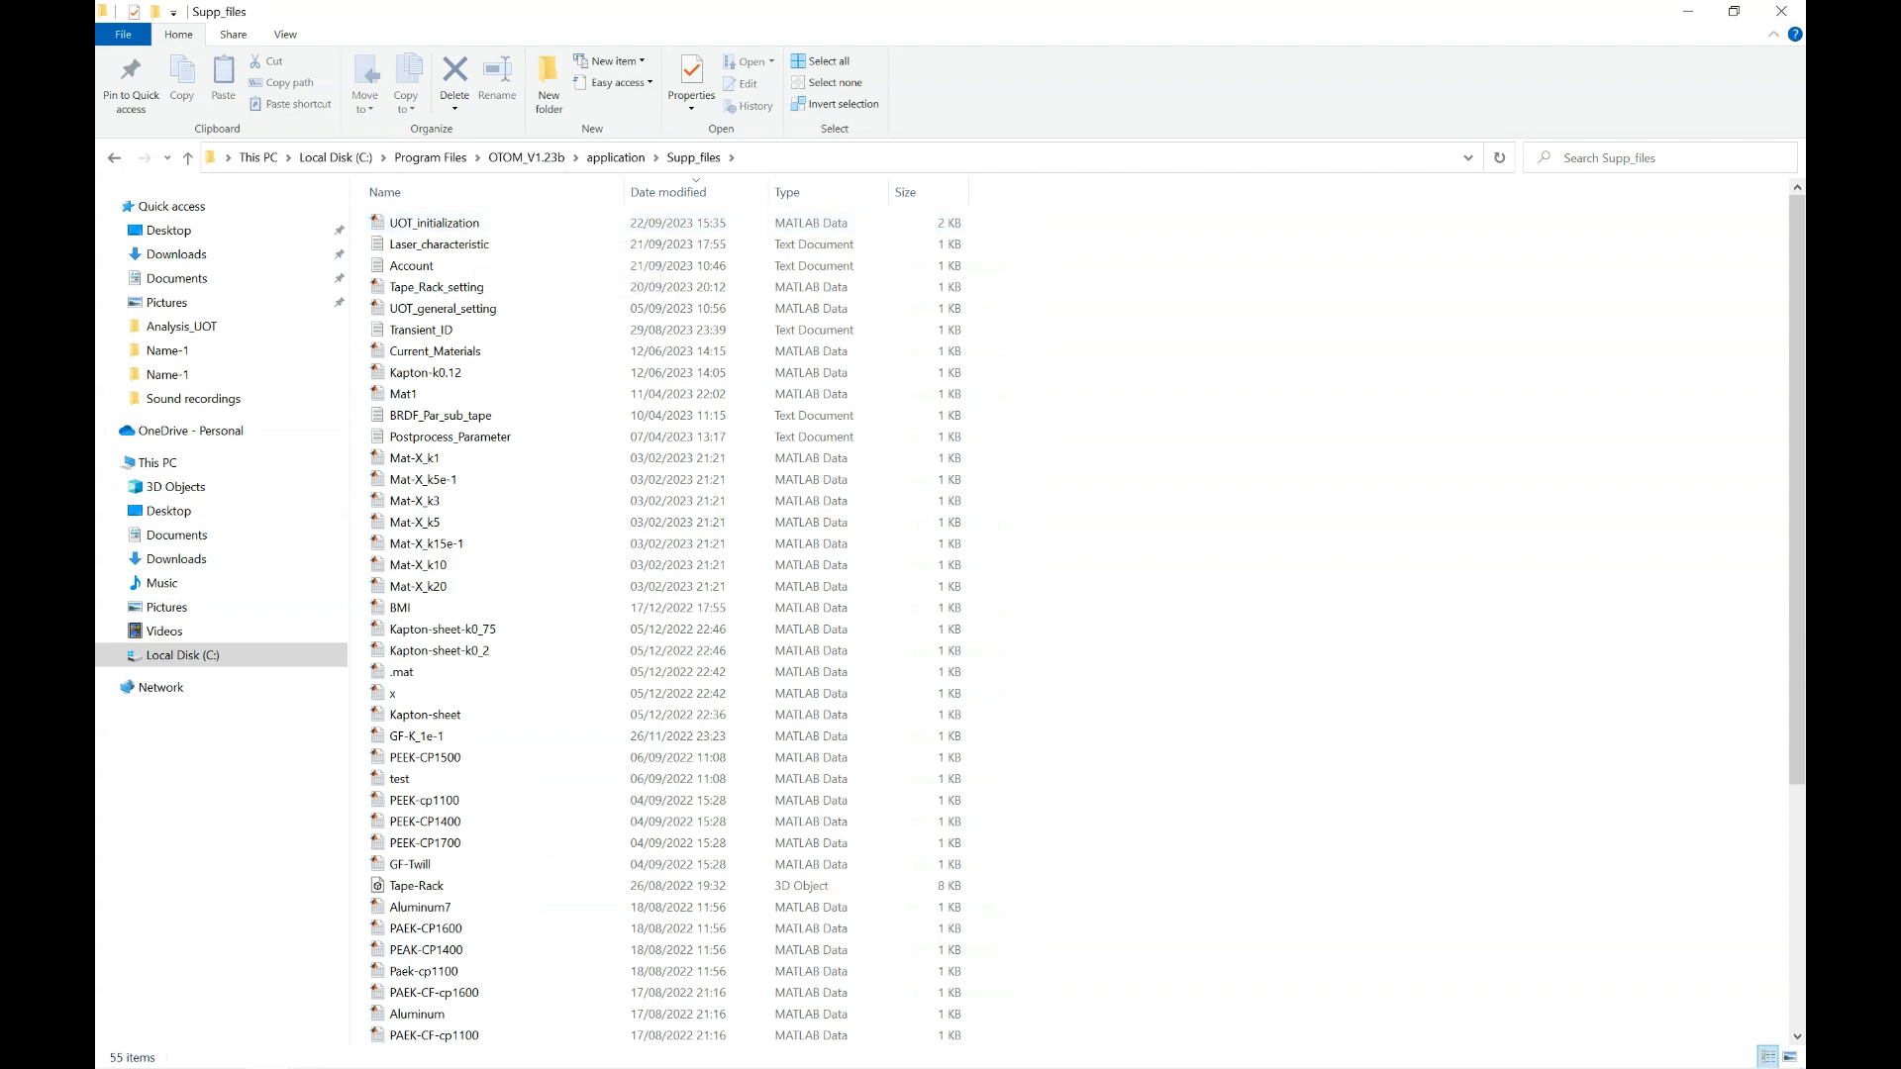
drag(792, 12, 97, 190)
click(755, 172)
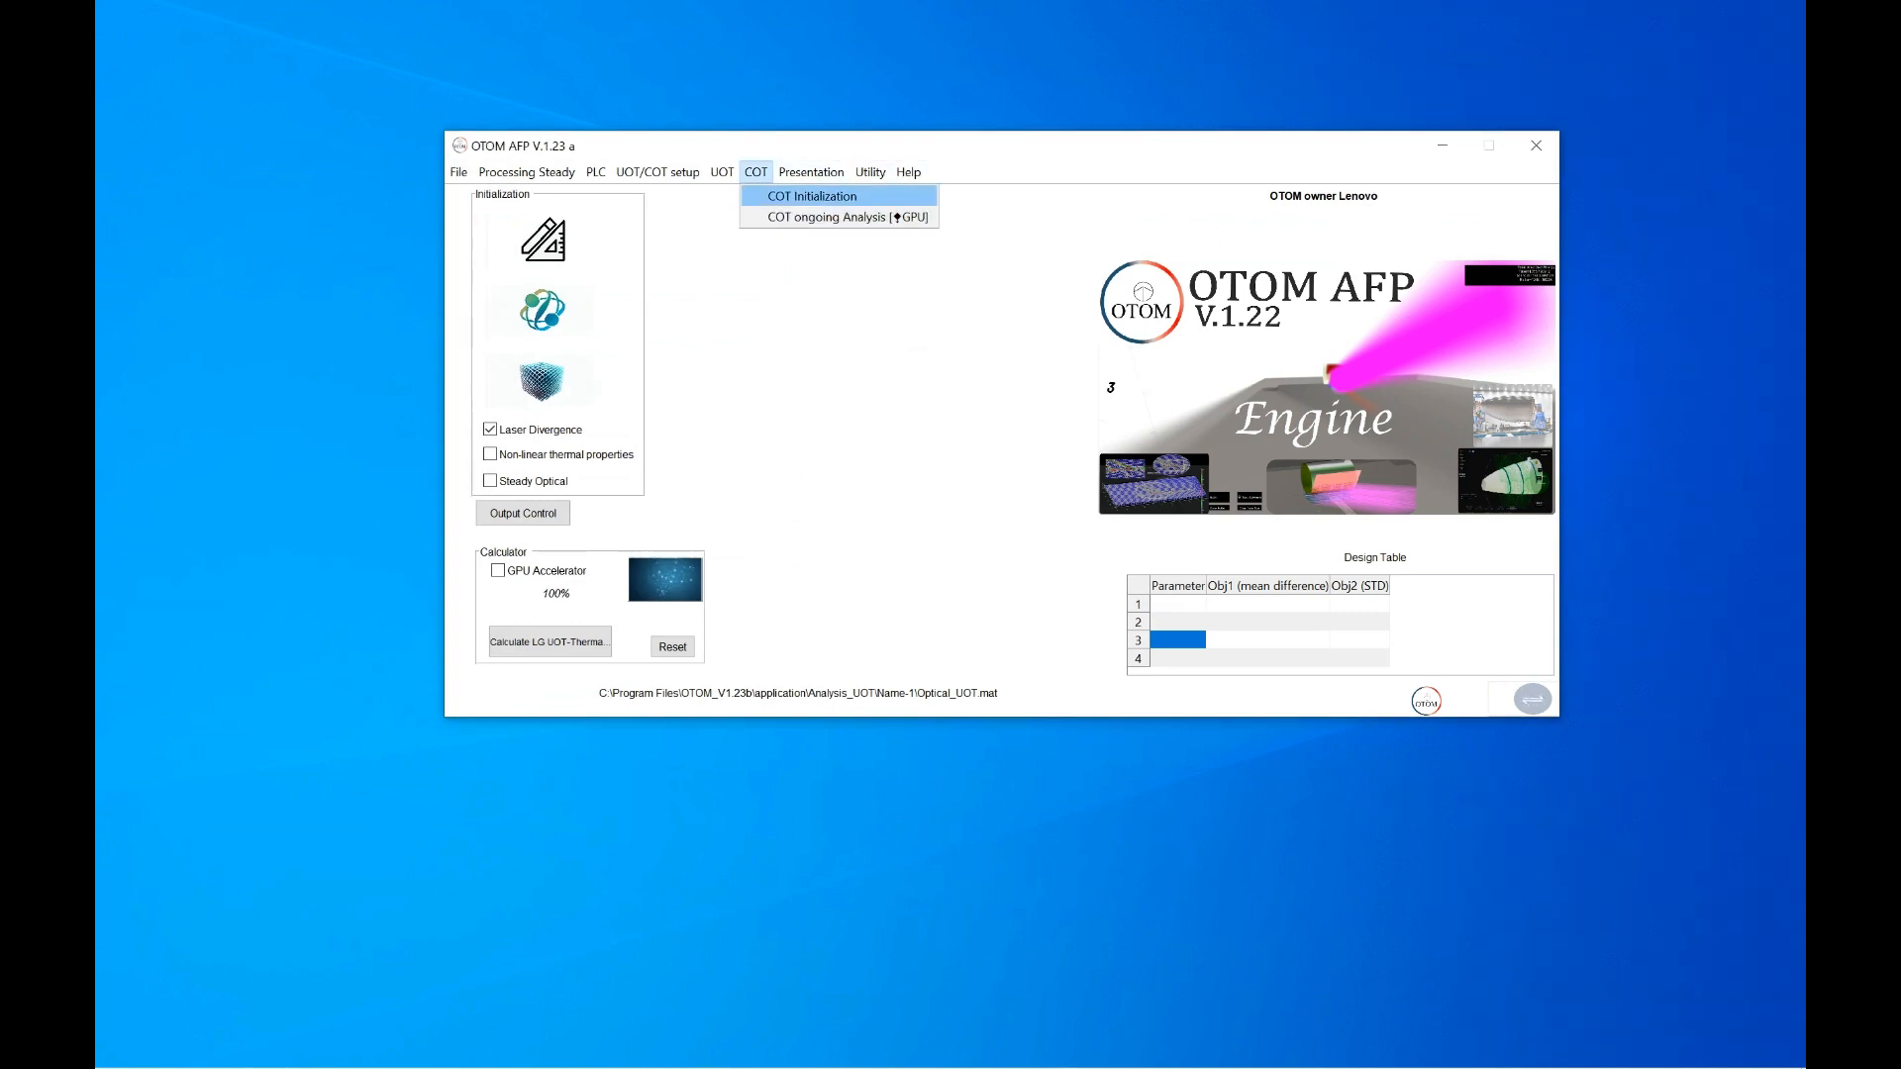
Initialize COT from the newest UOT_initialization file
click(811, 196)
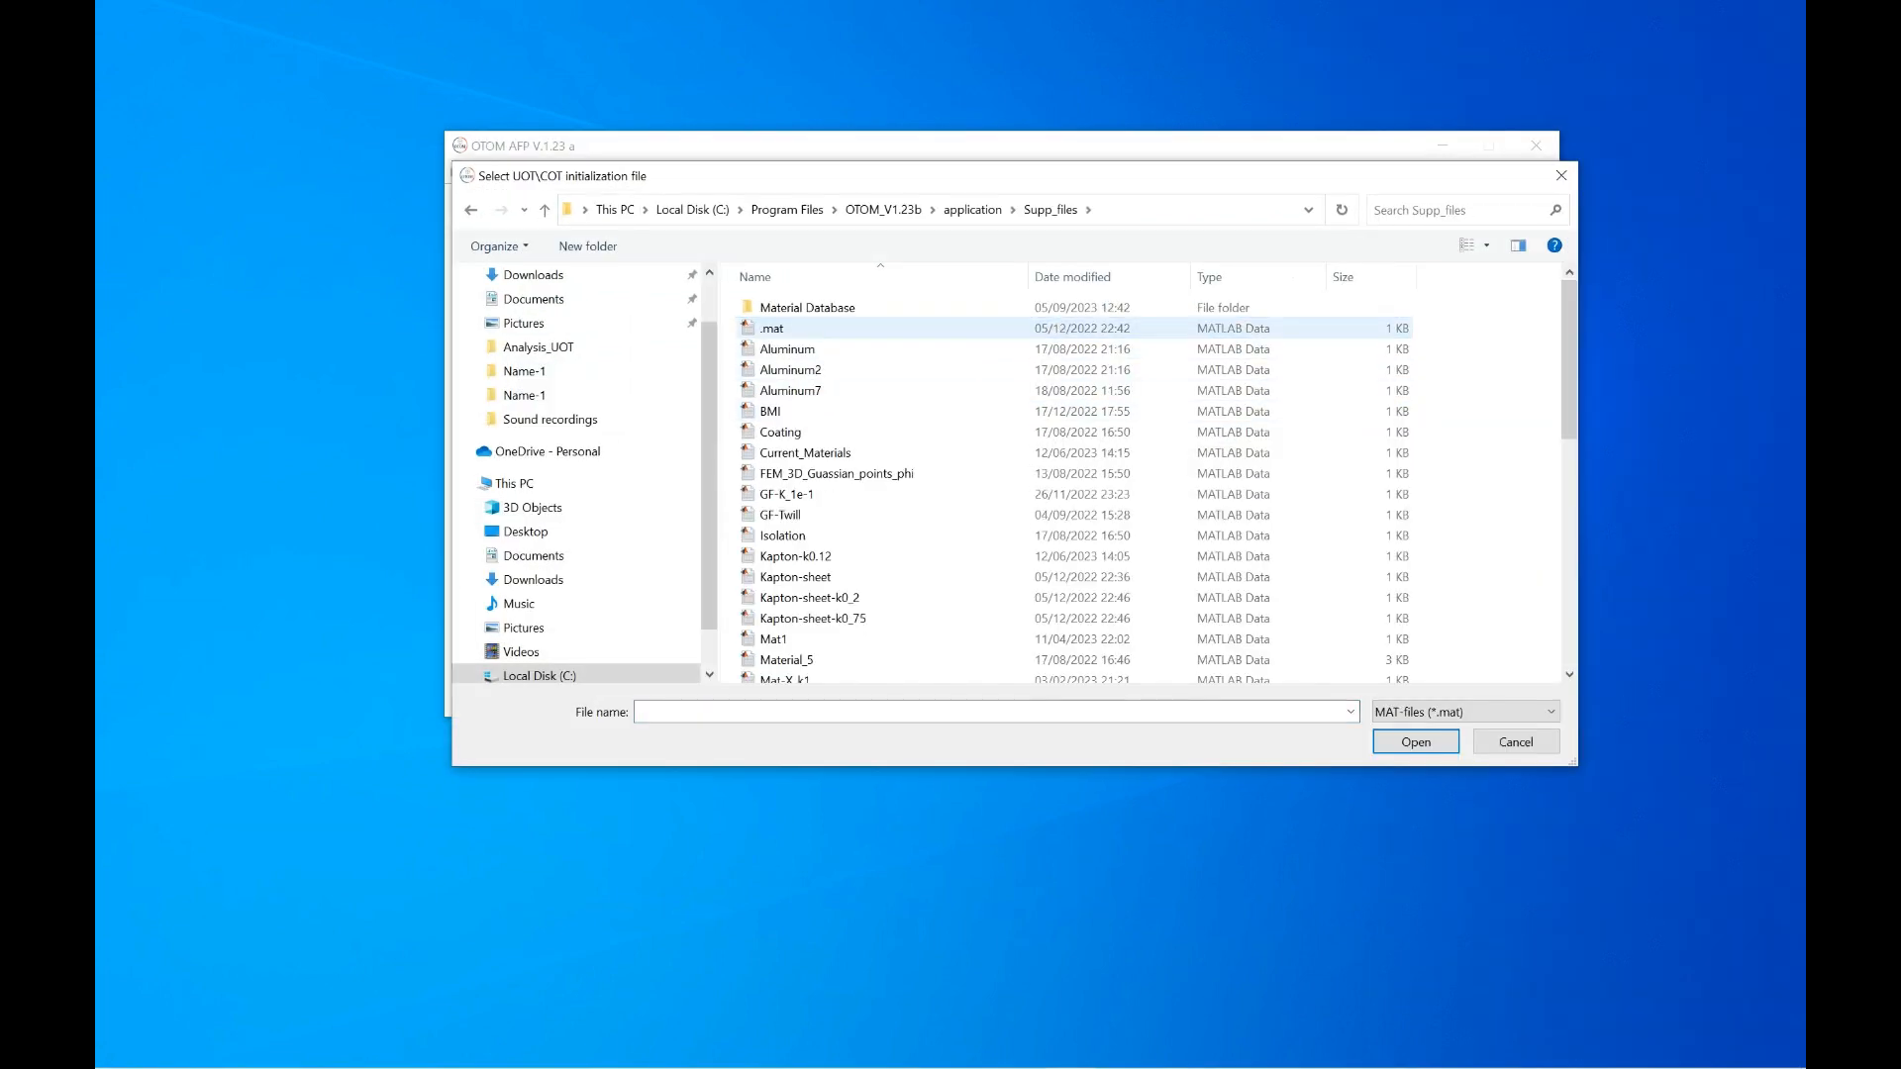
click(1073, 277)
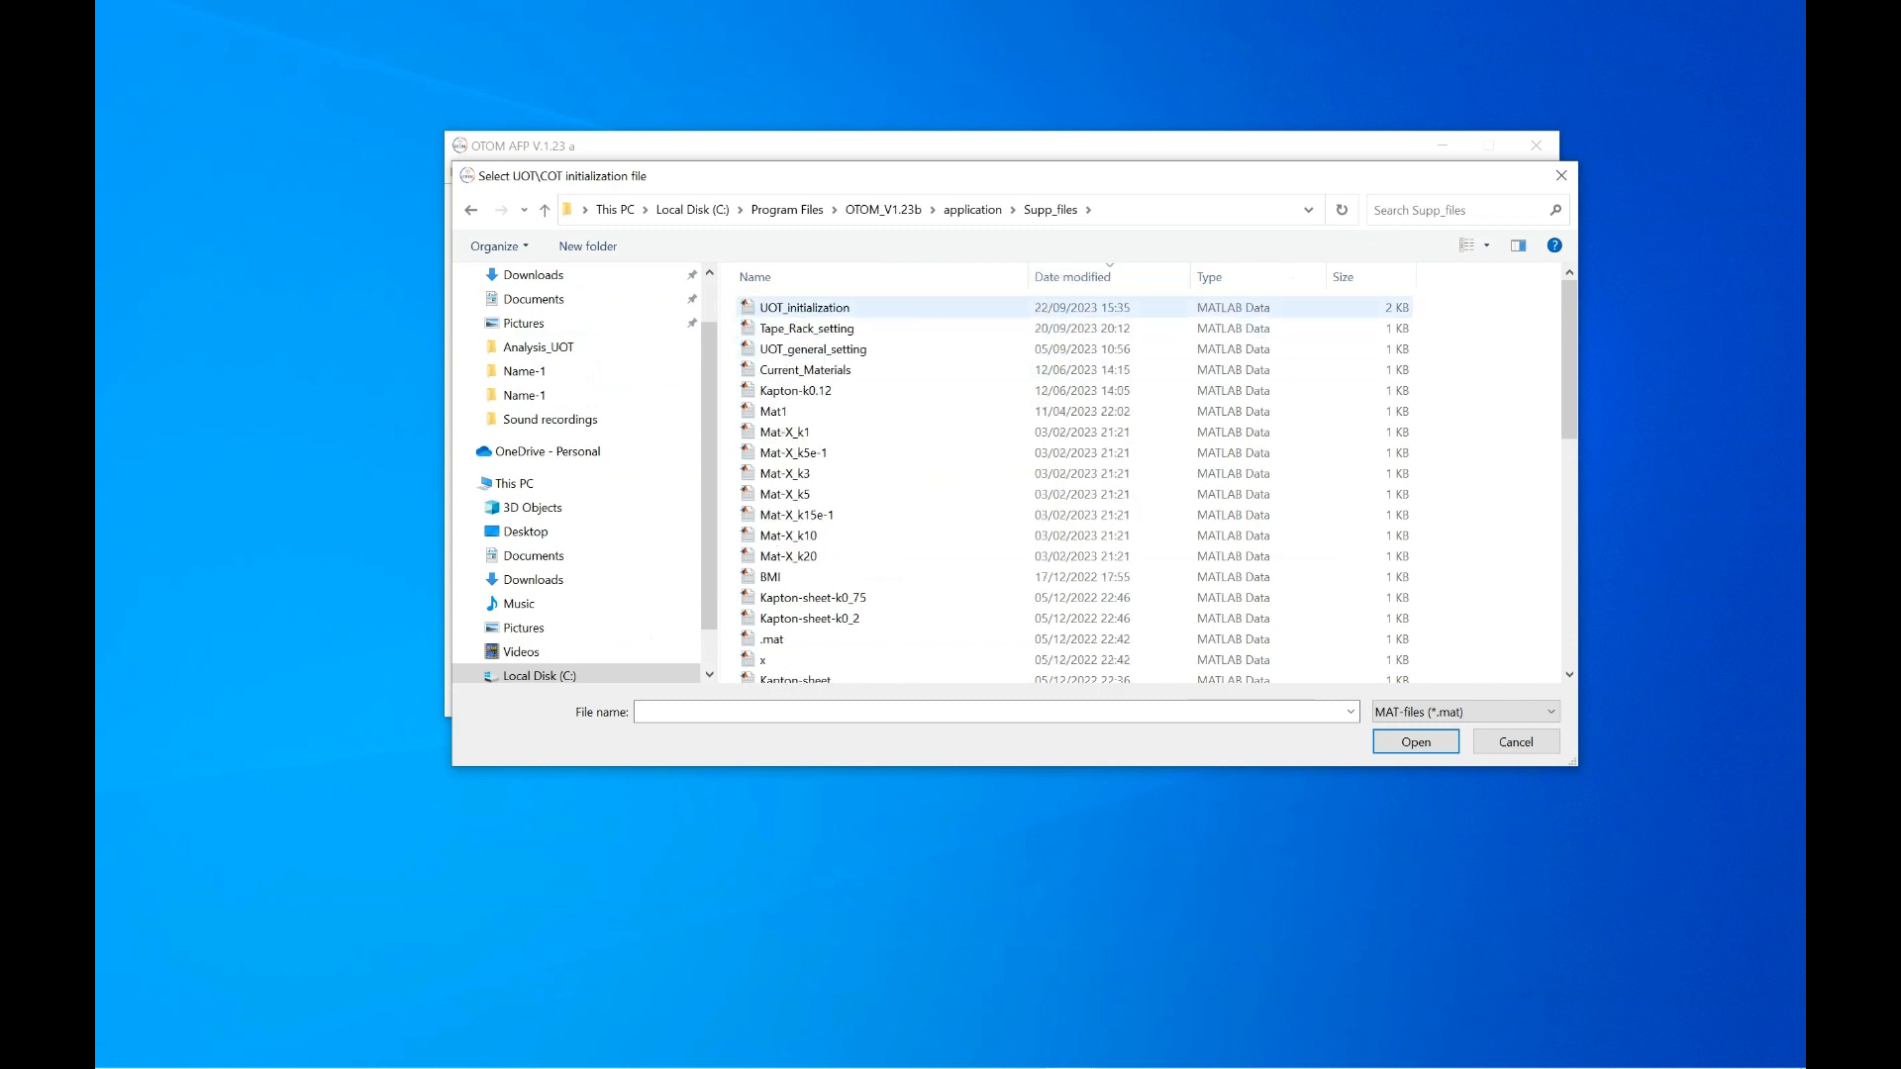
click(841, 307)
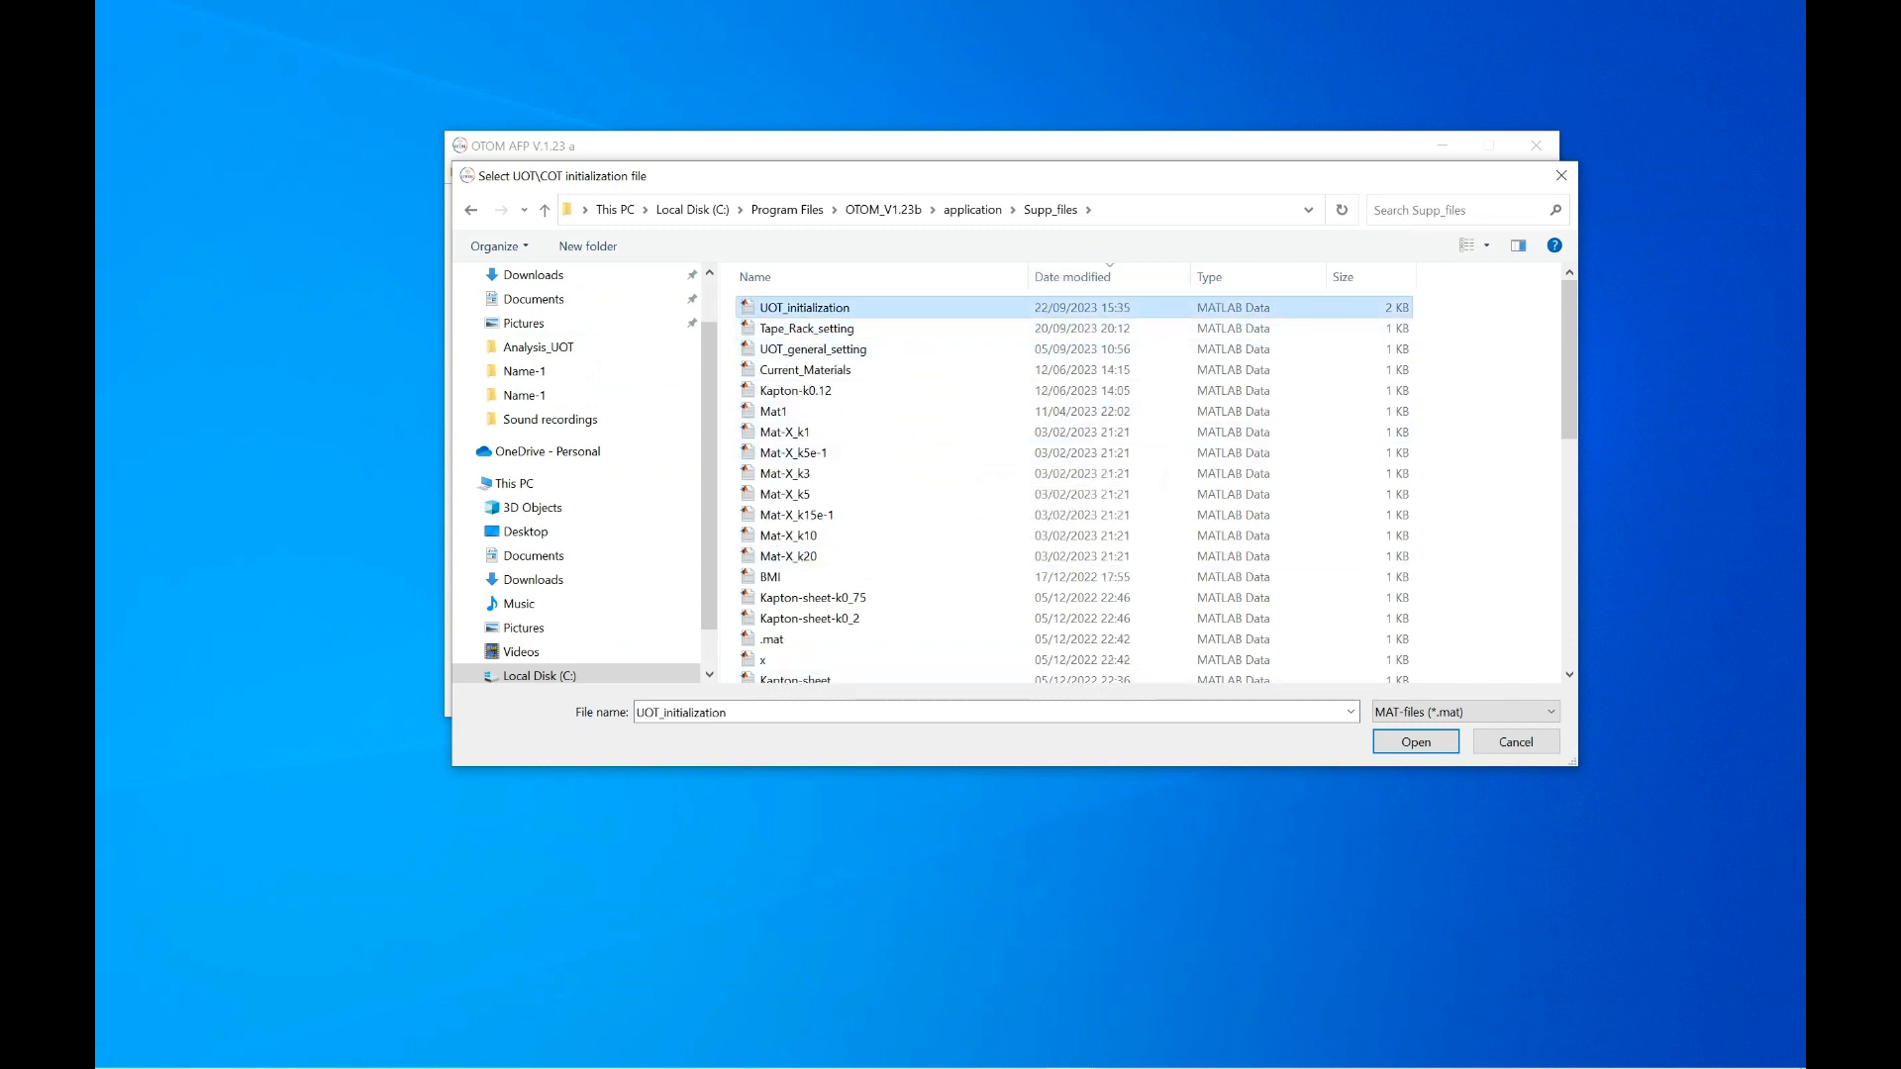
click(1415, 741)
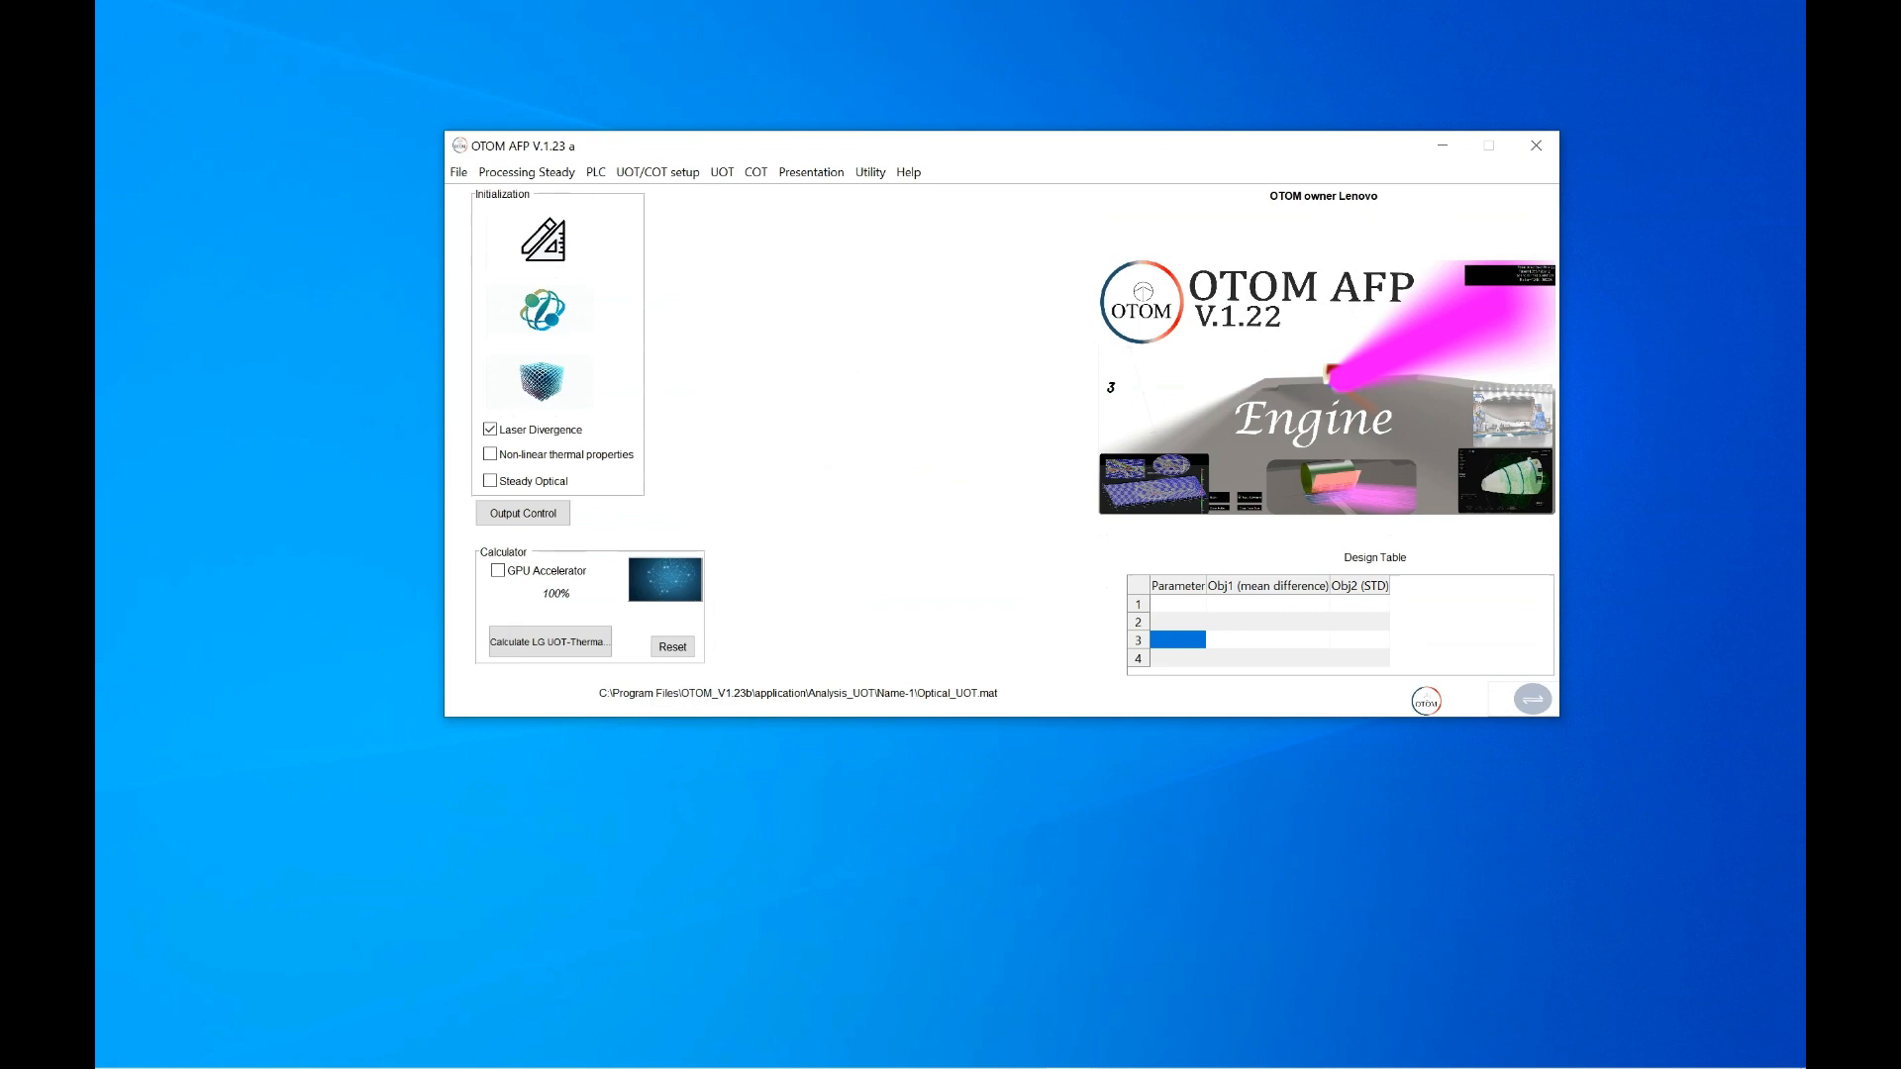
Create a COT ongoing analysis named COT-simple-plate-test1
click(756, 172)
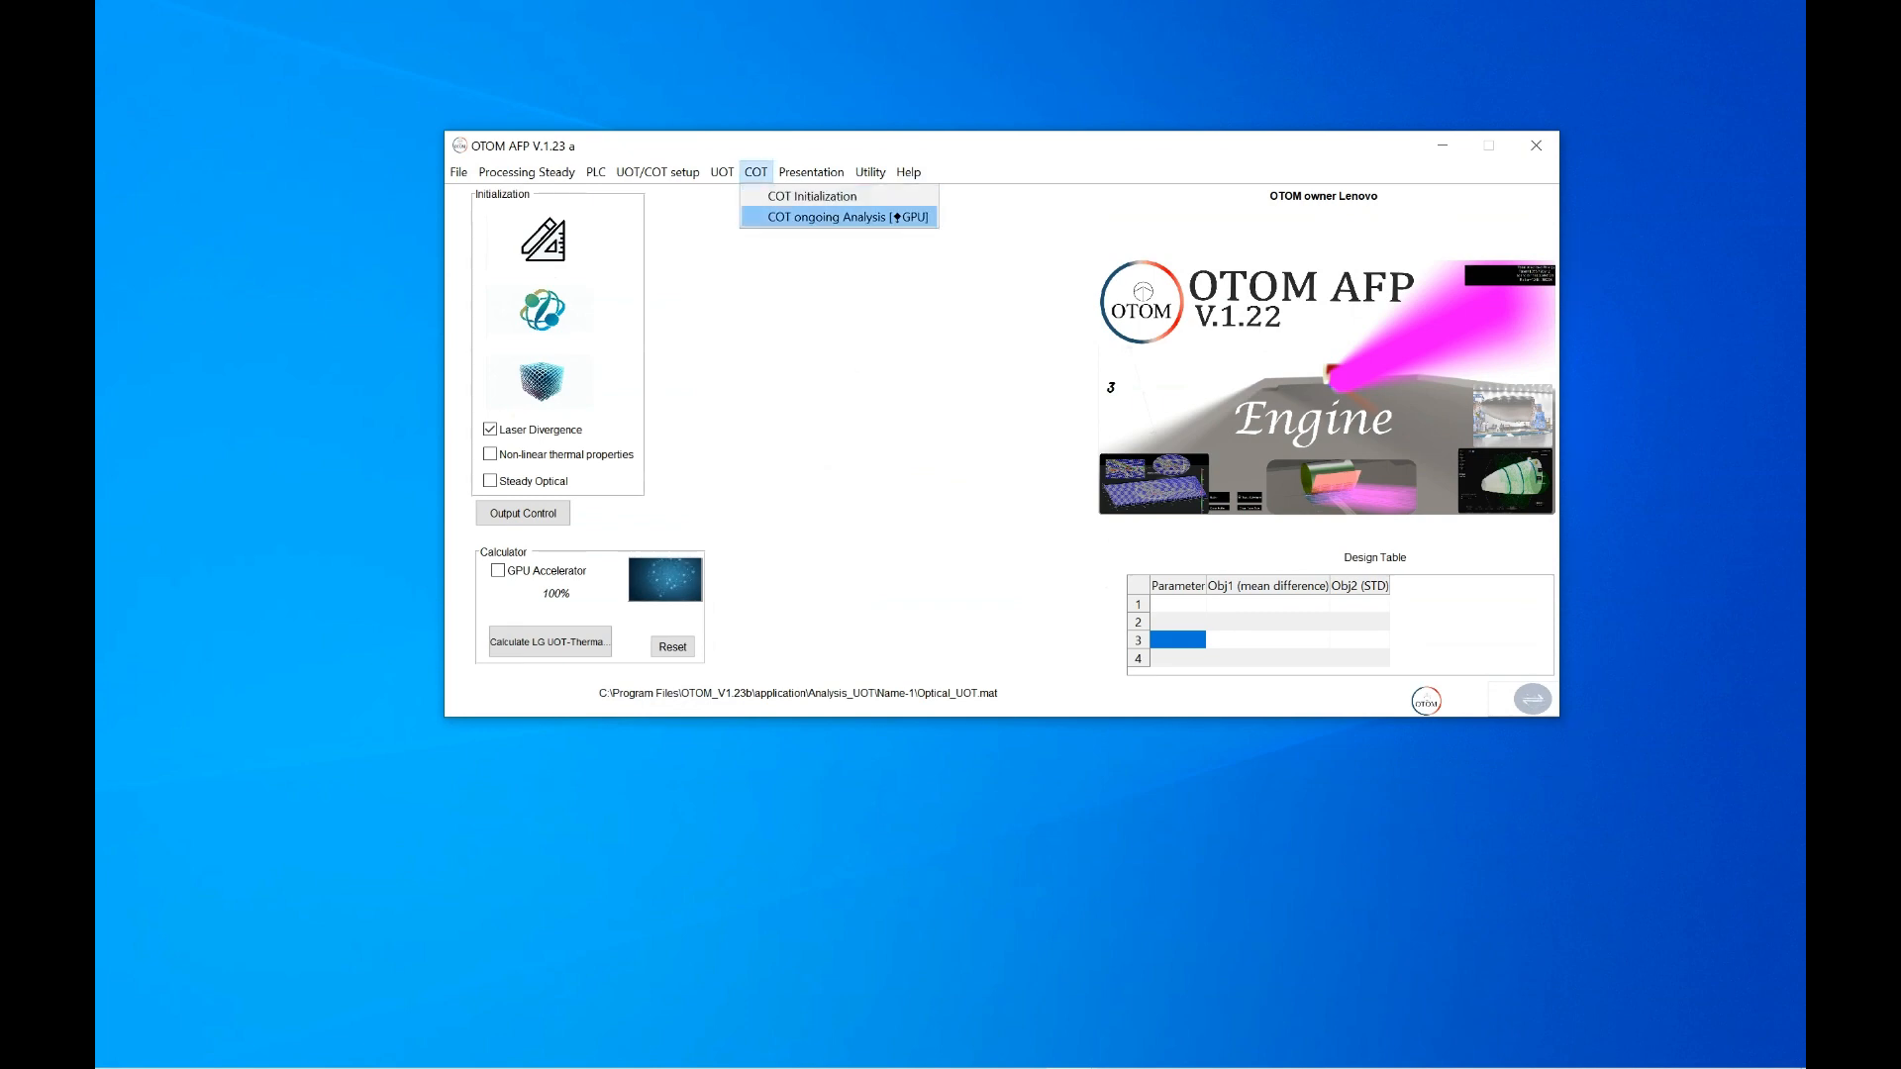
key(Return)
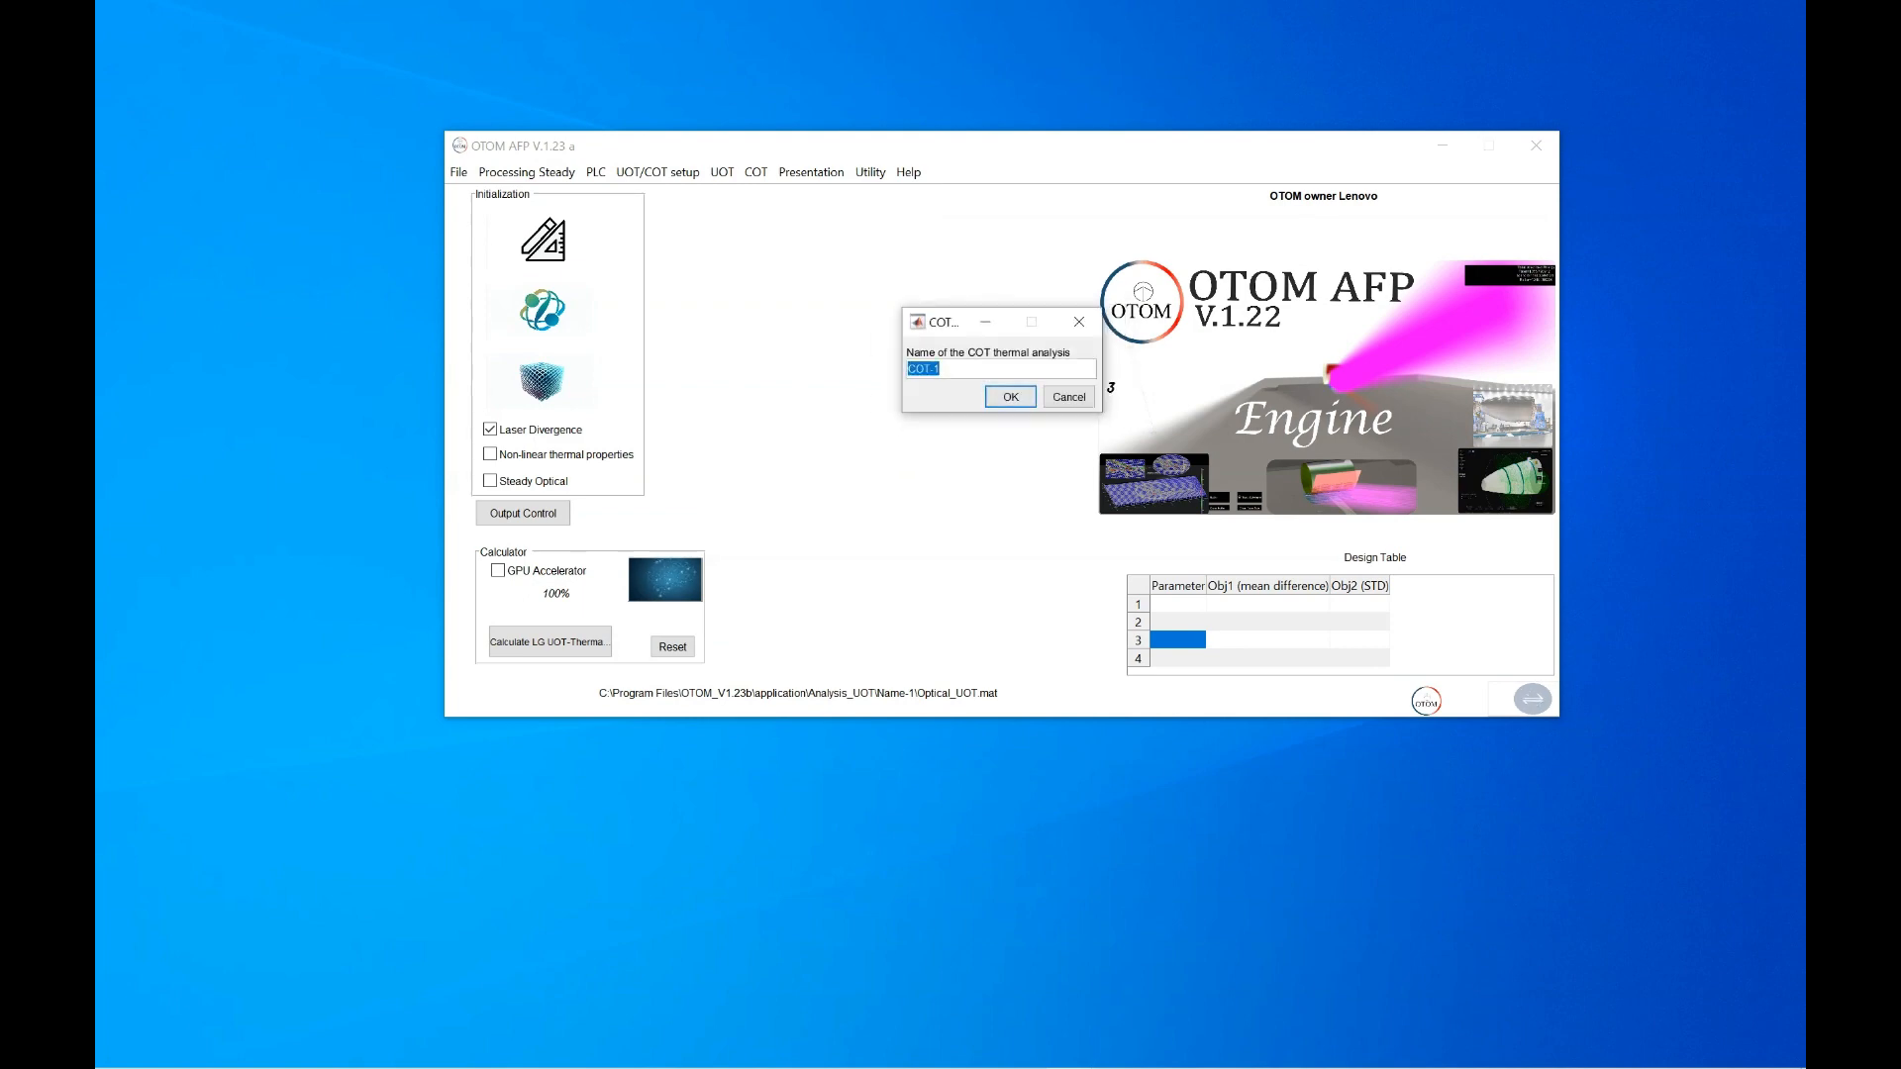
click(940, 368)
text(test)
click(933, 369)
text(simple-plate-)
key(Return)
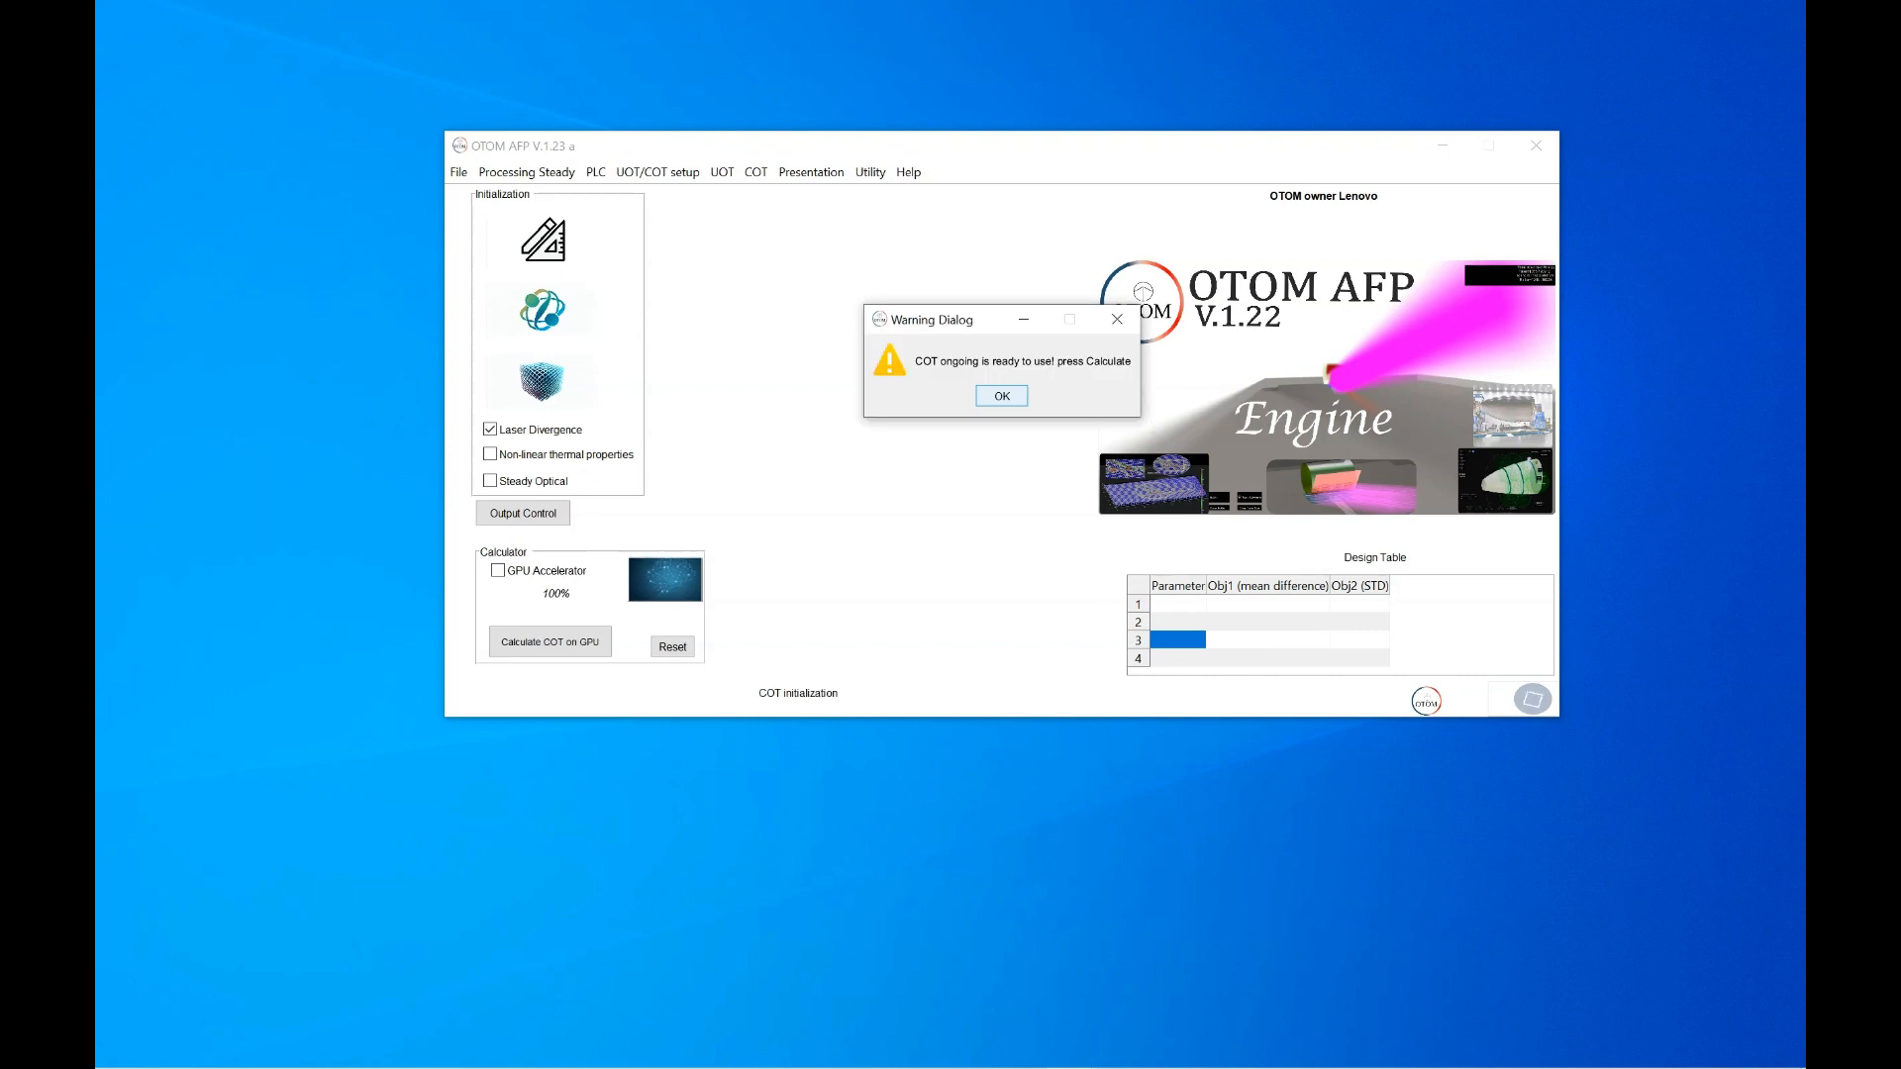
key(Return)
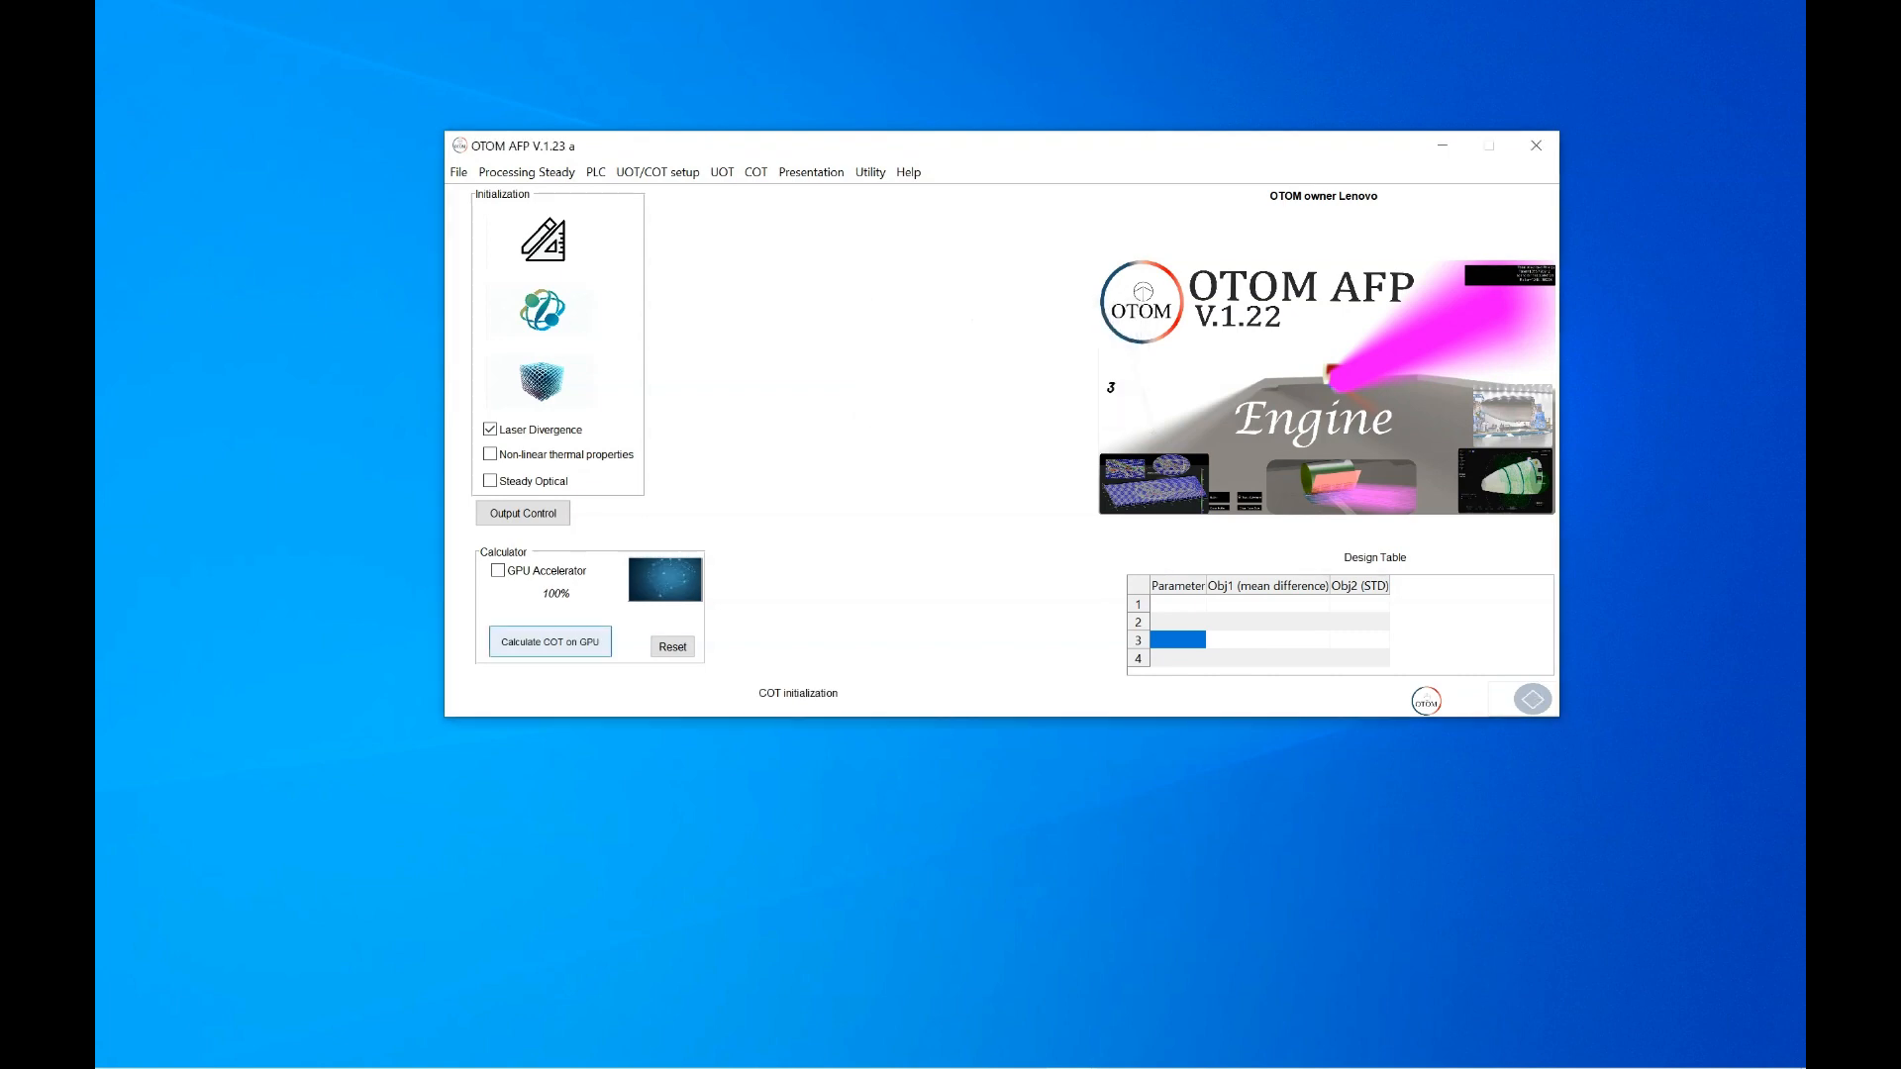
Enable the GPU Accelerator and run Calculate COT on GPU
click(551, 642)
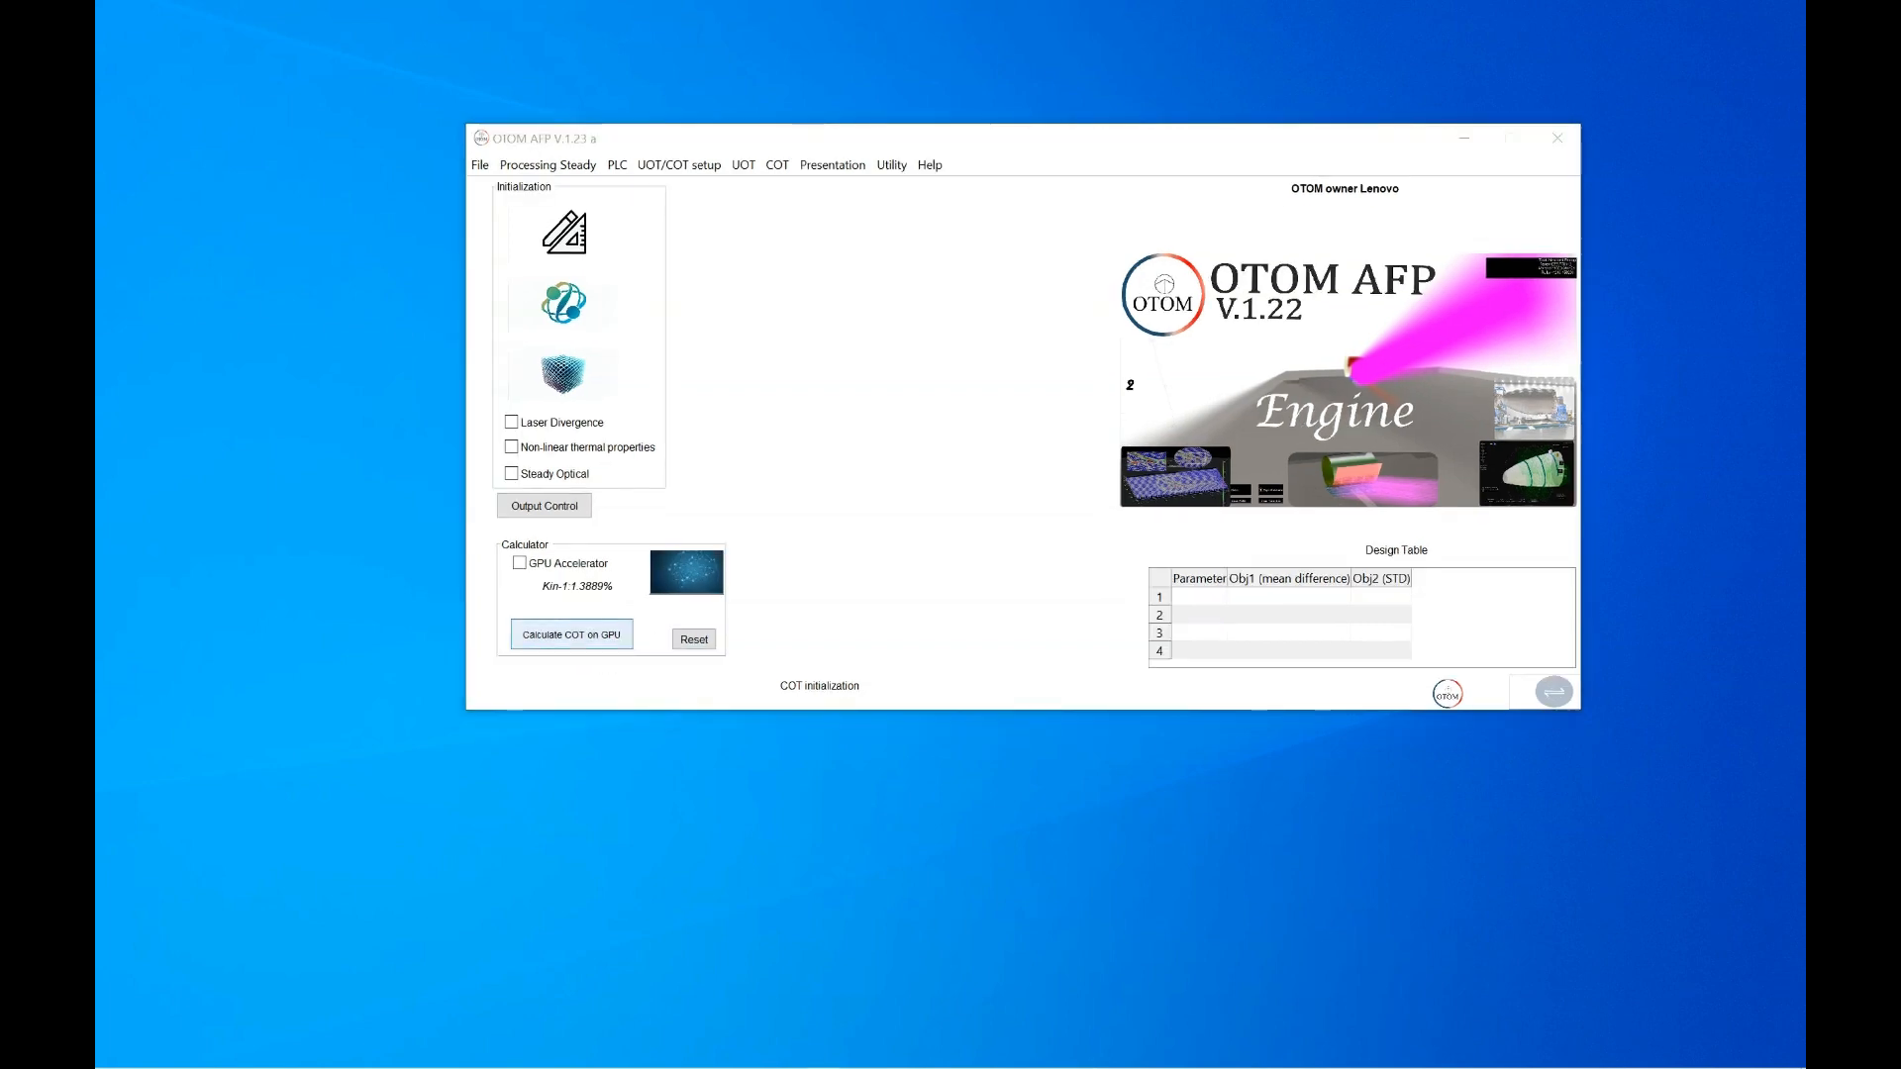
click(520, 563)
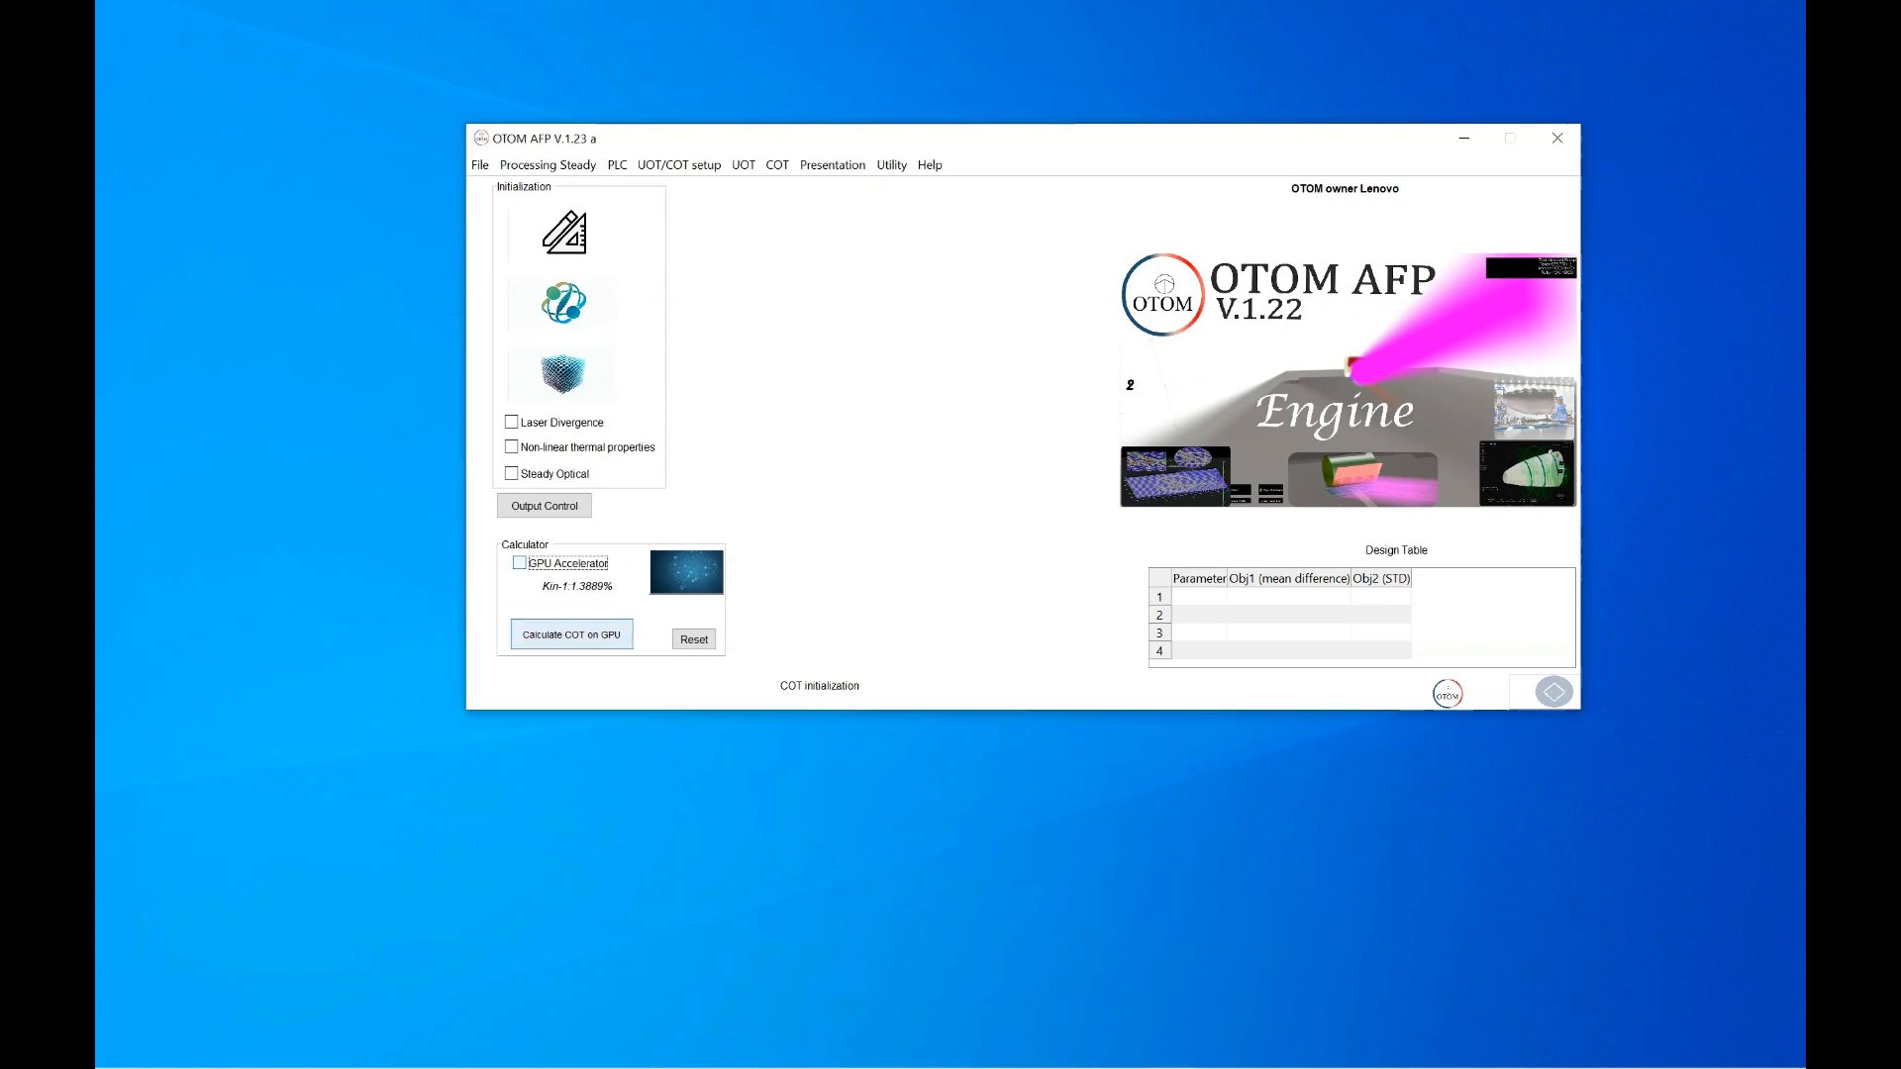
click(1024, 388)
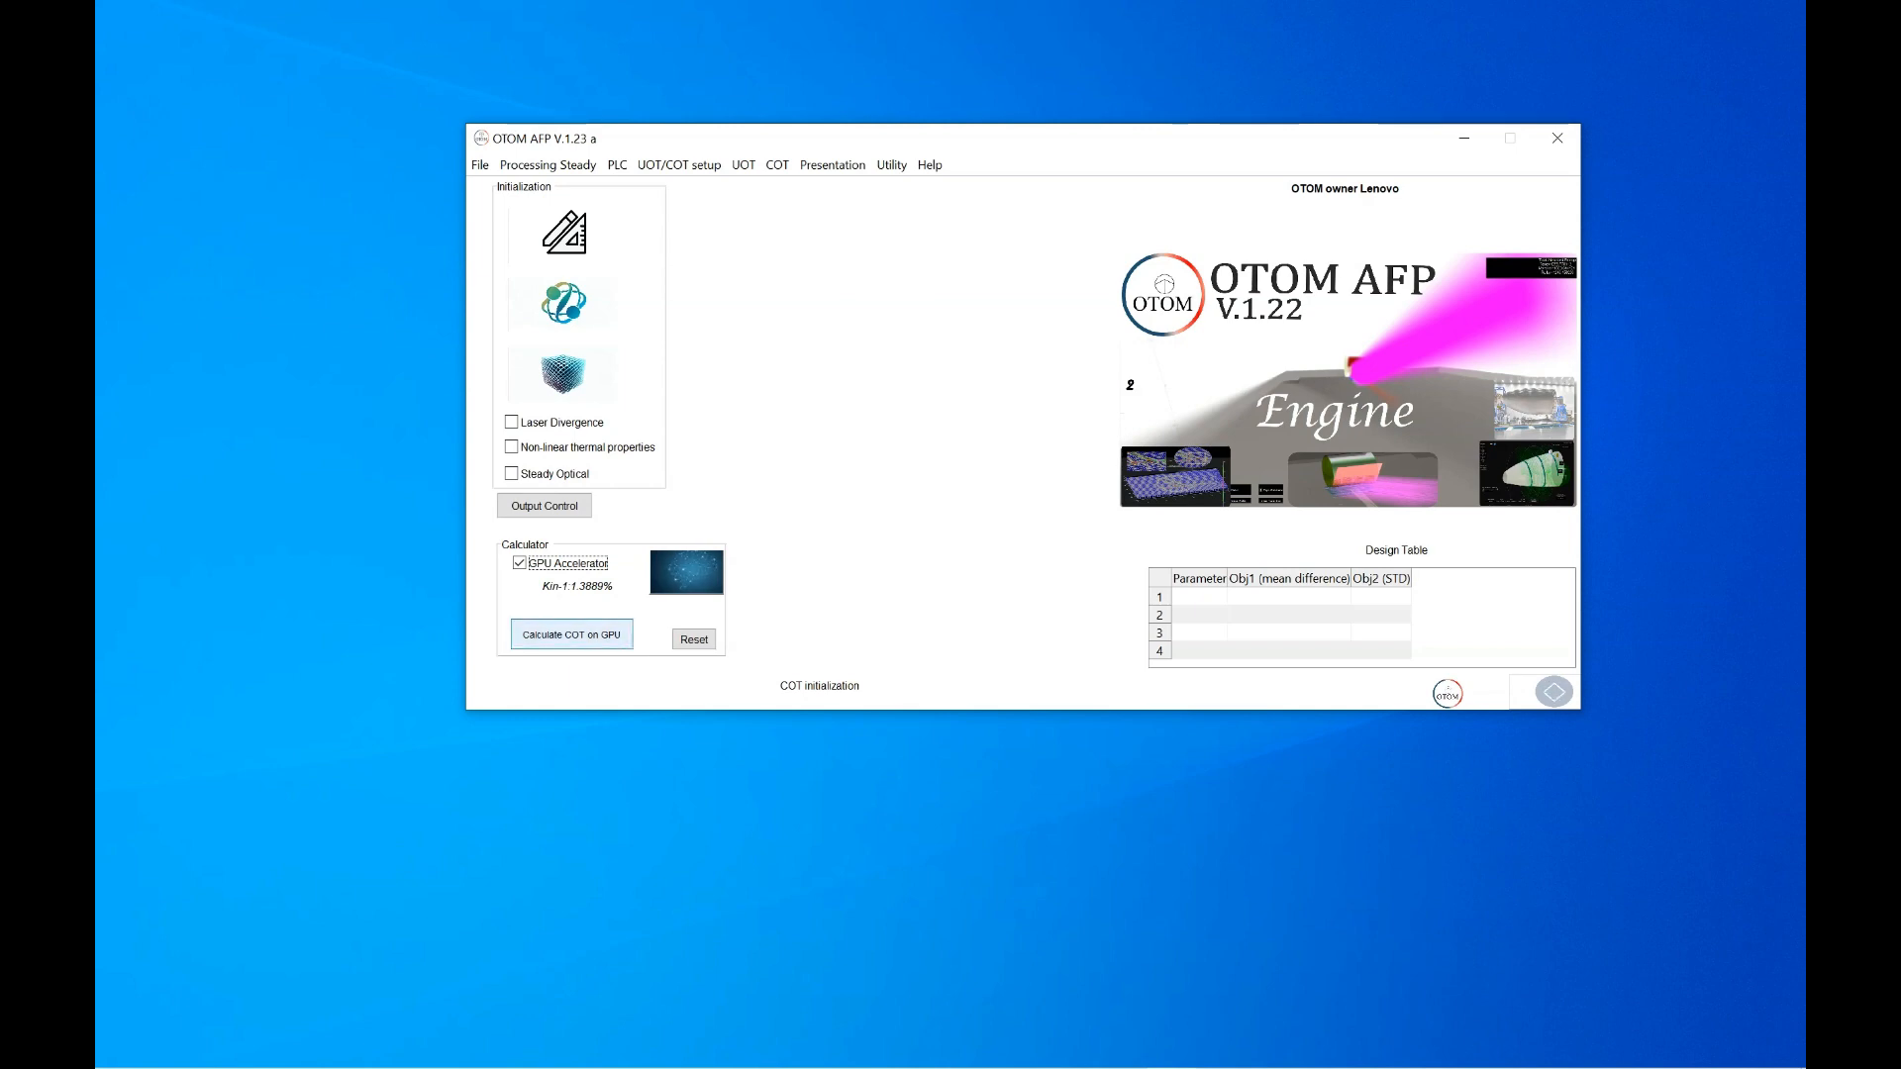
click(572, 635)
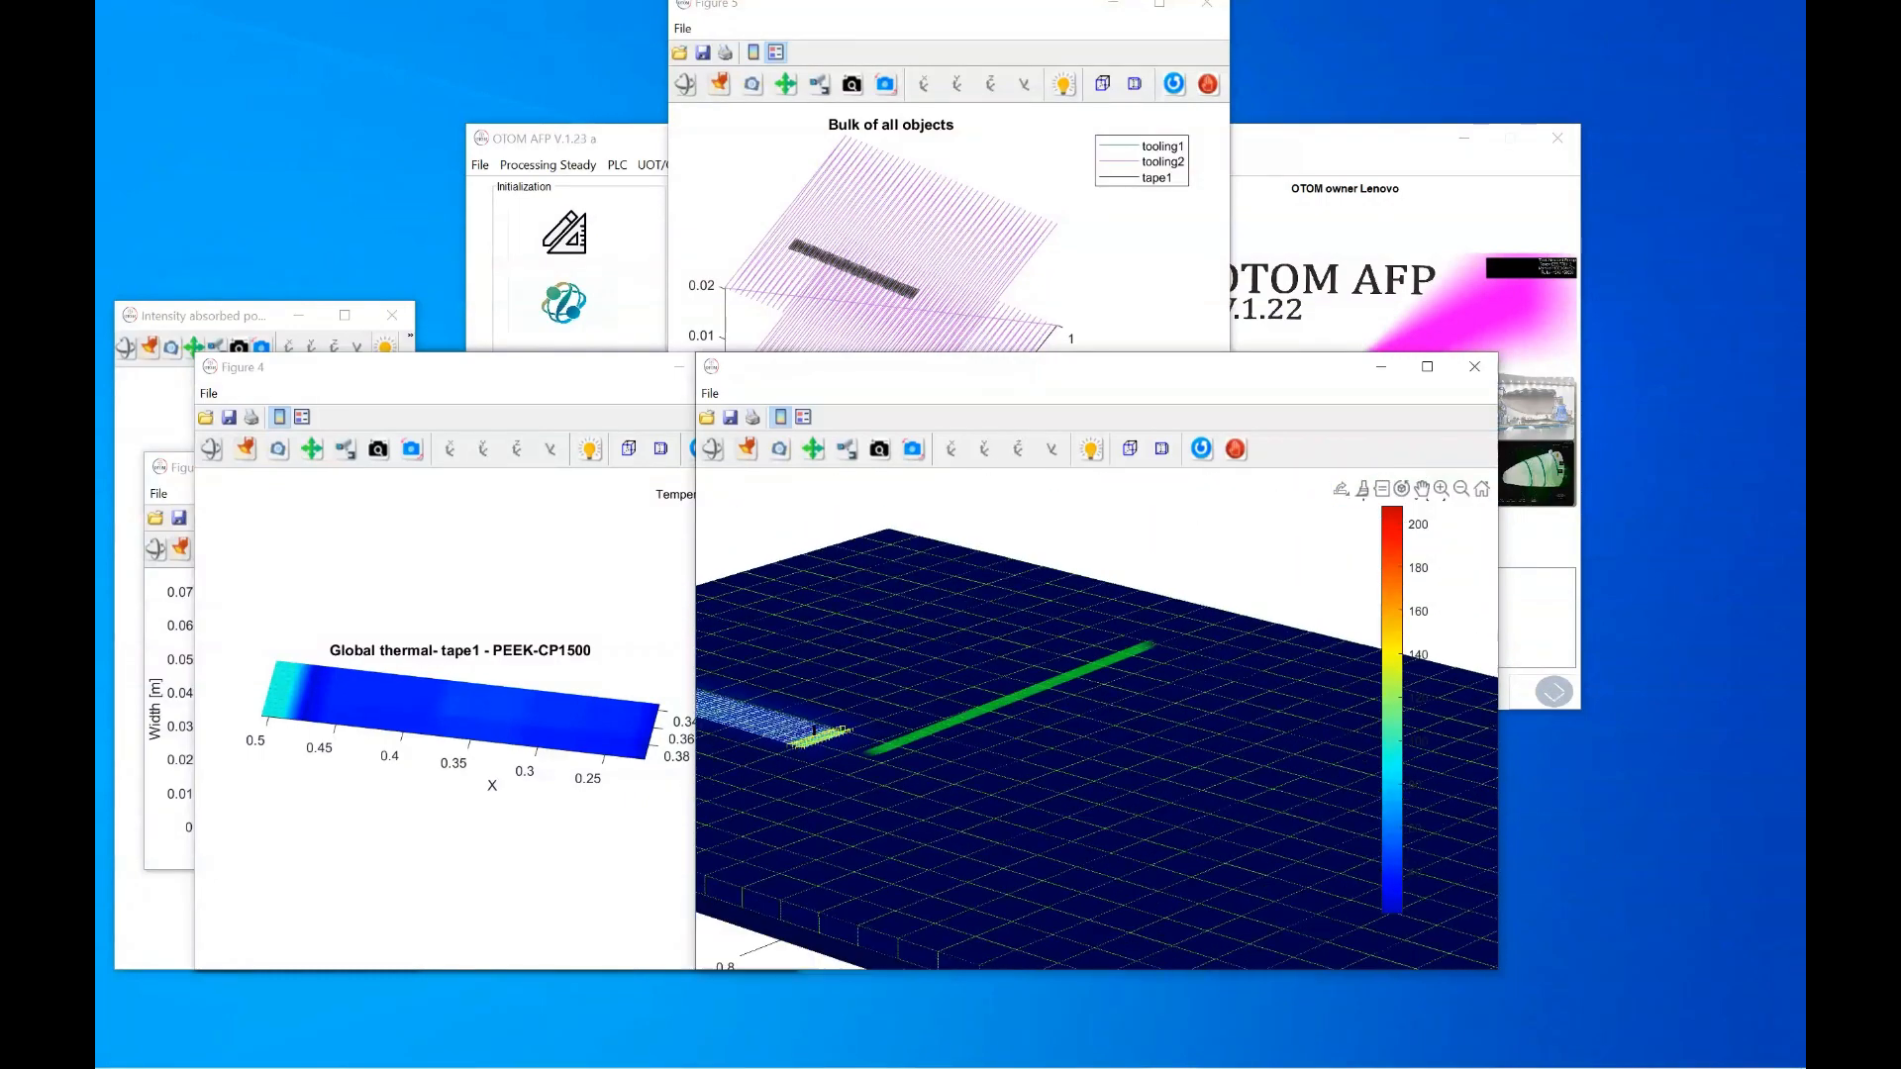
Spread the figures apart and orbit Figure 4's tape thermal plot into an oblique view
drag(1005, 377, 1437, 489)
drag(1015, 8, 1383, 189)
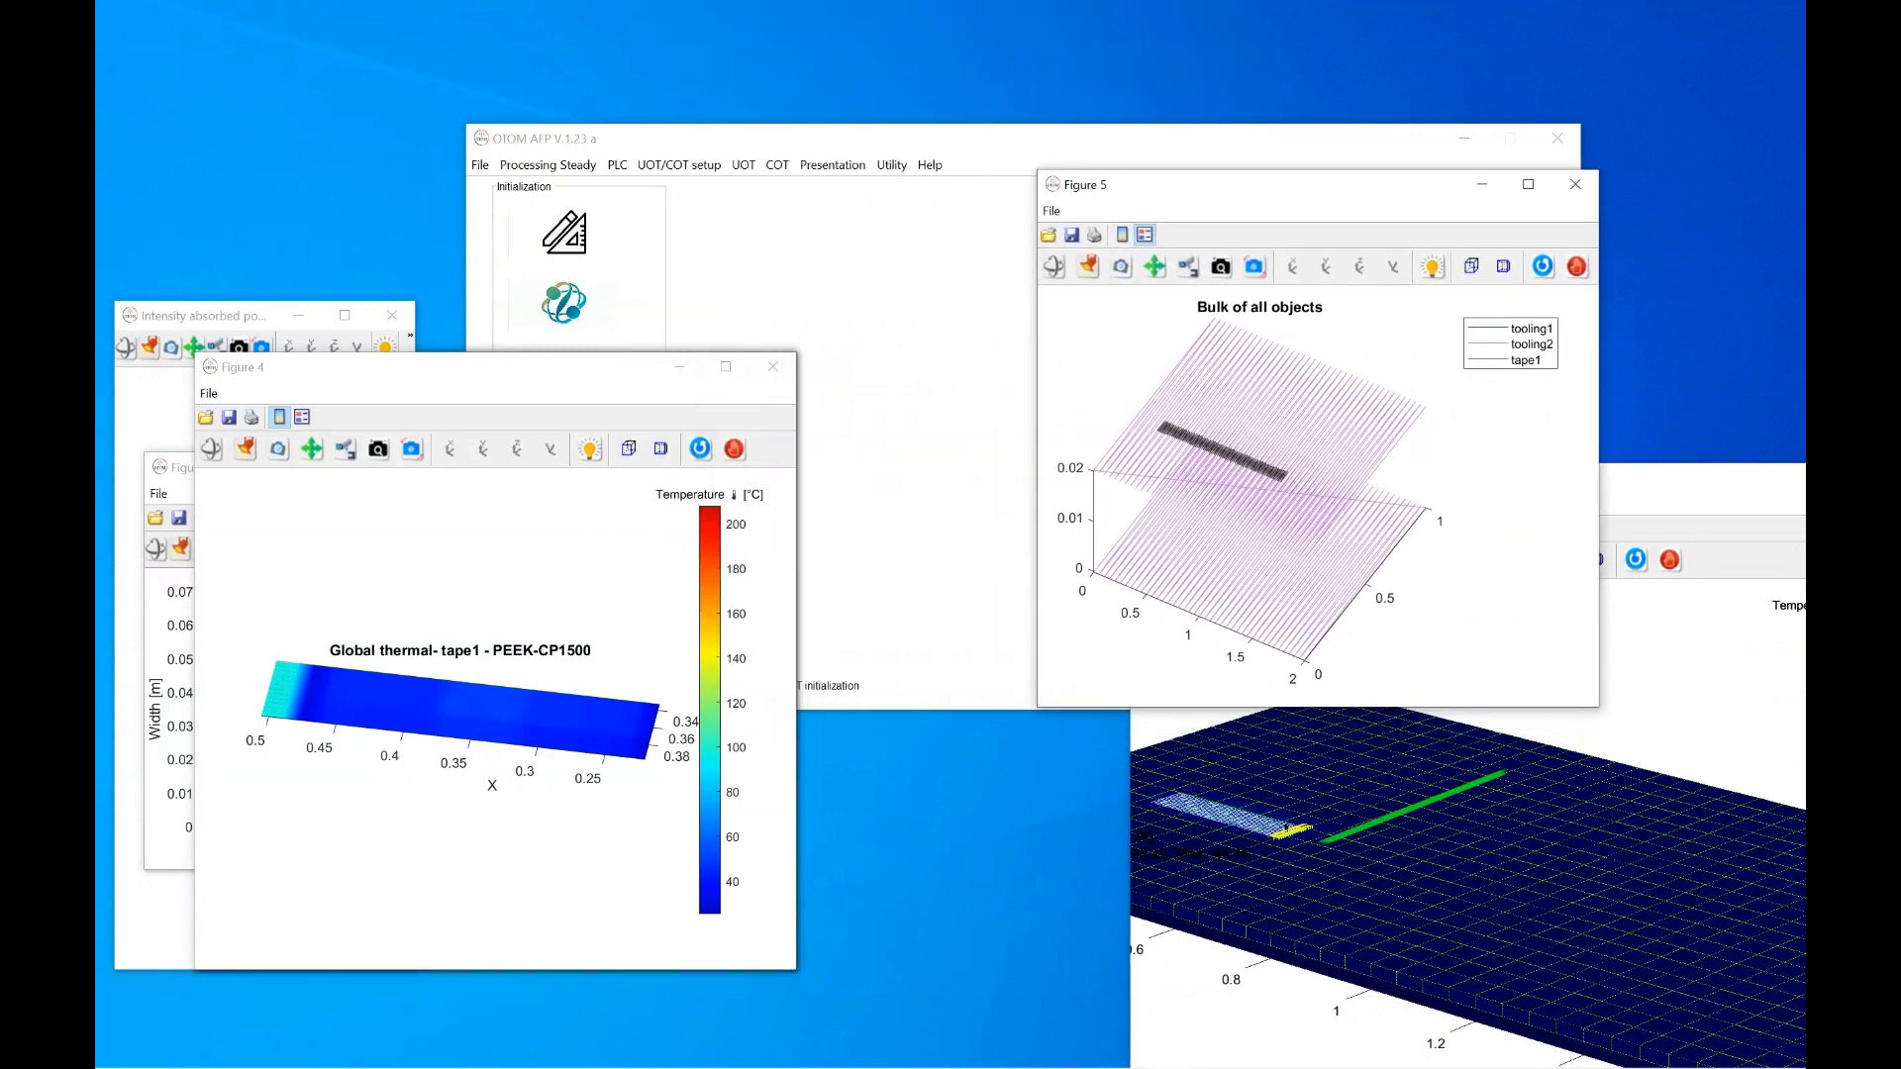
drag(611, 366, 1381, 313)
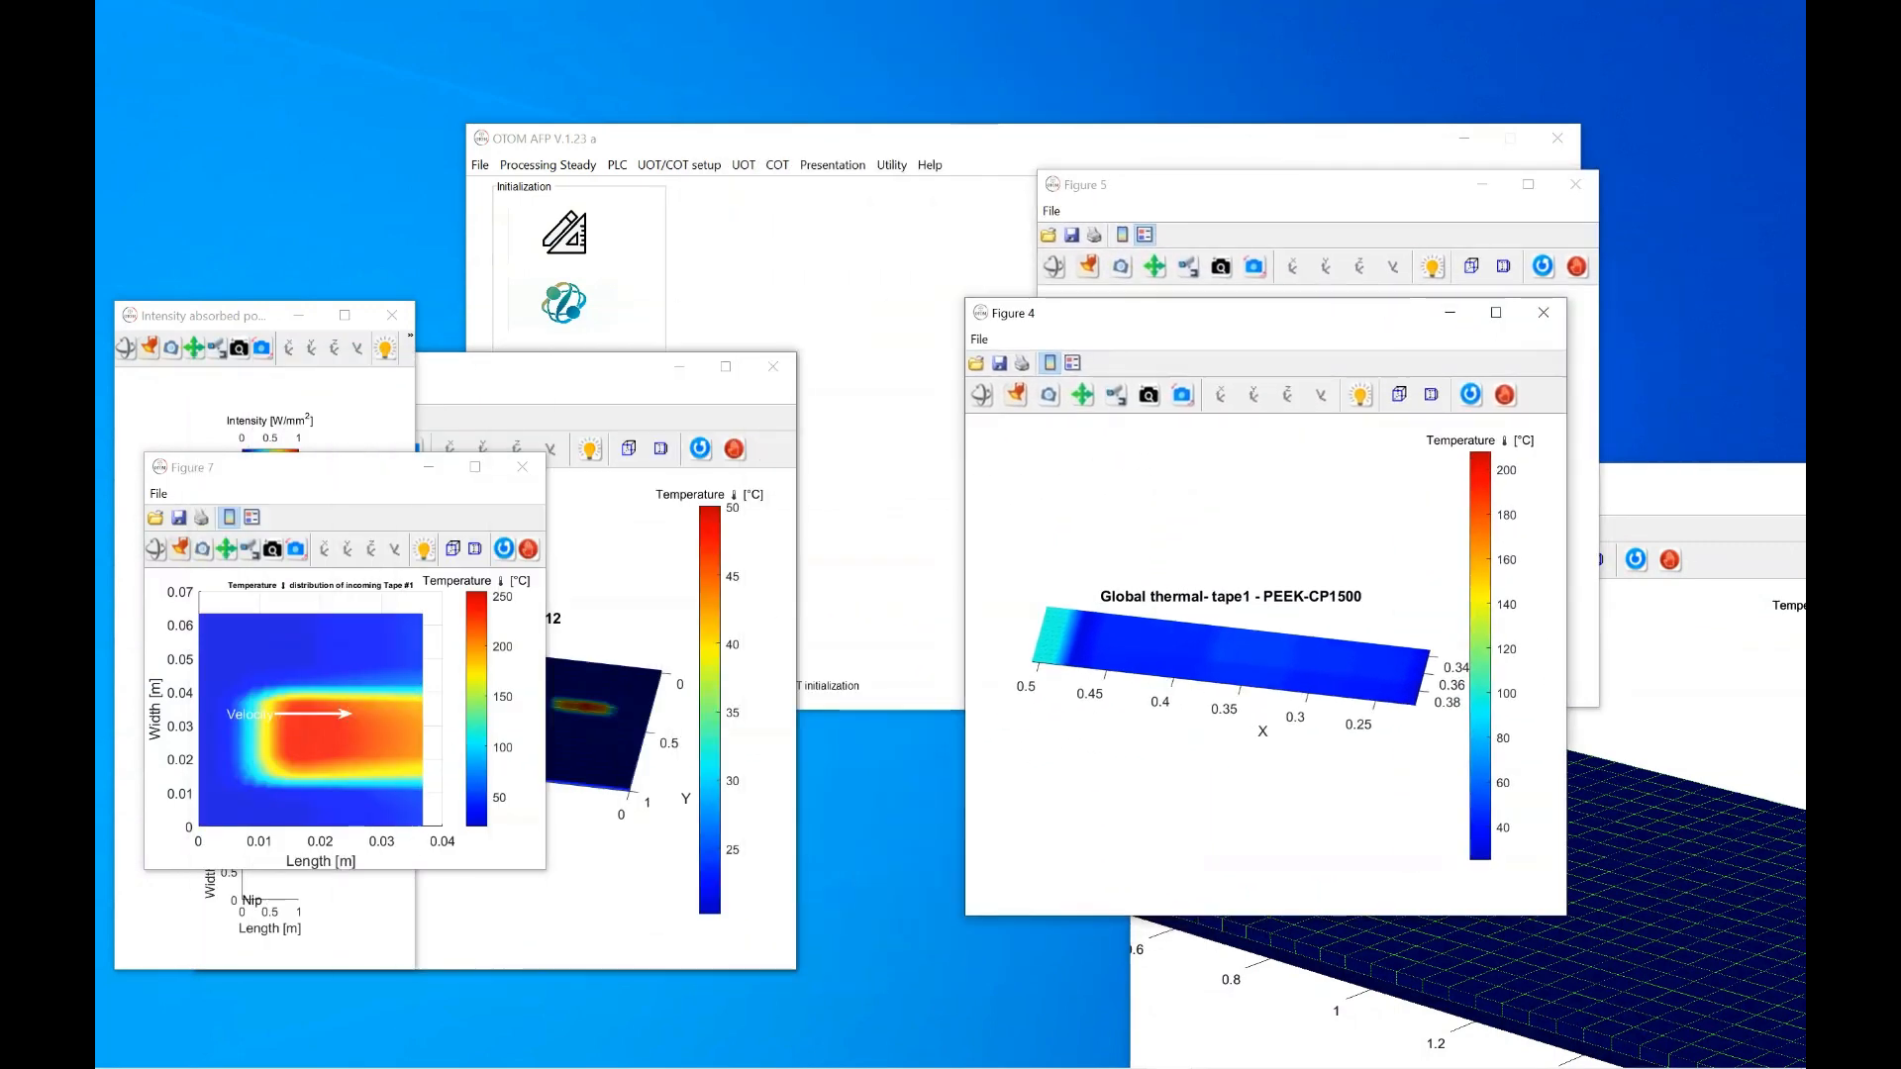
click(981, 394)
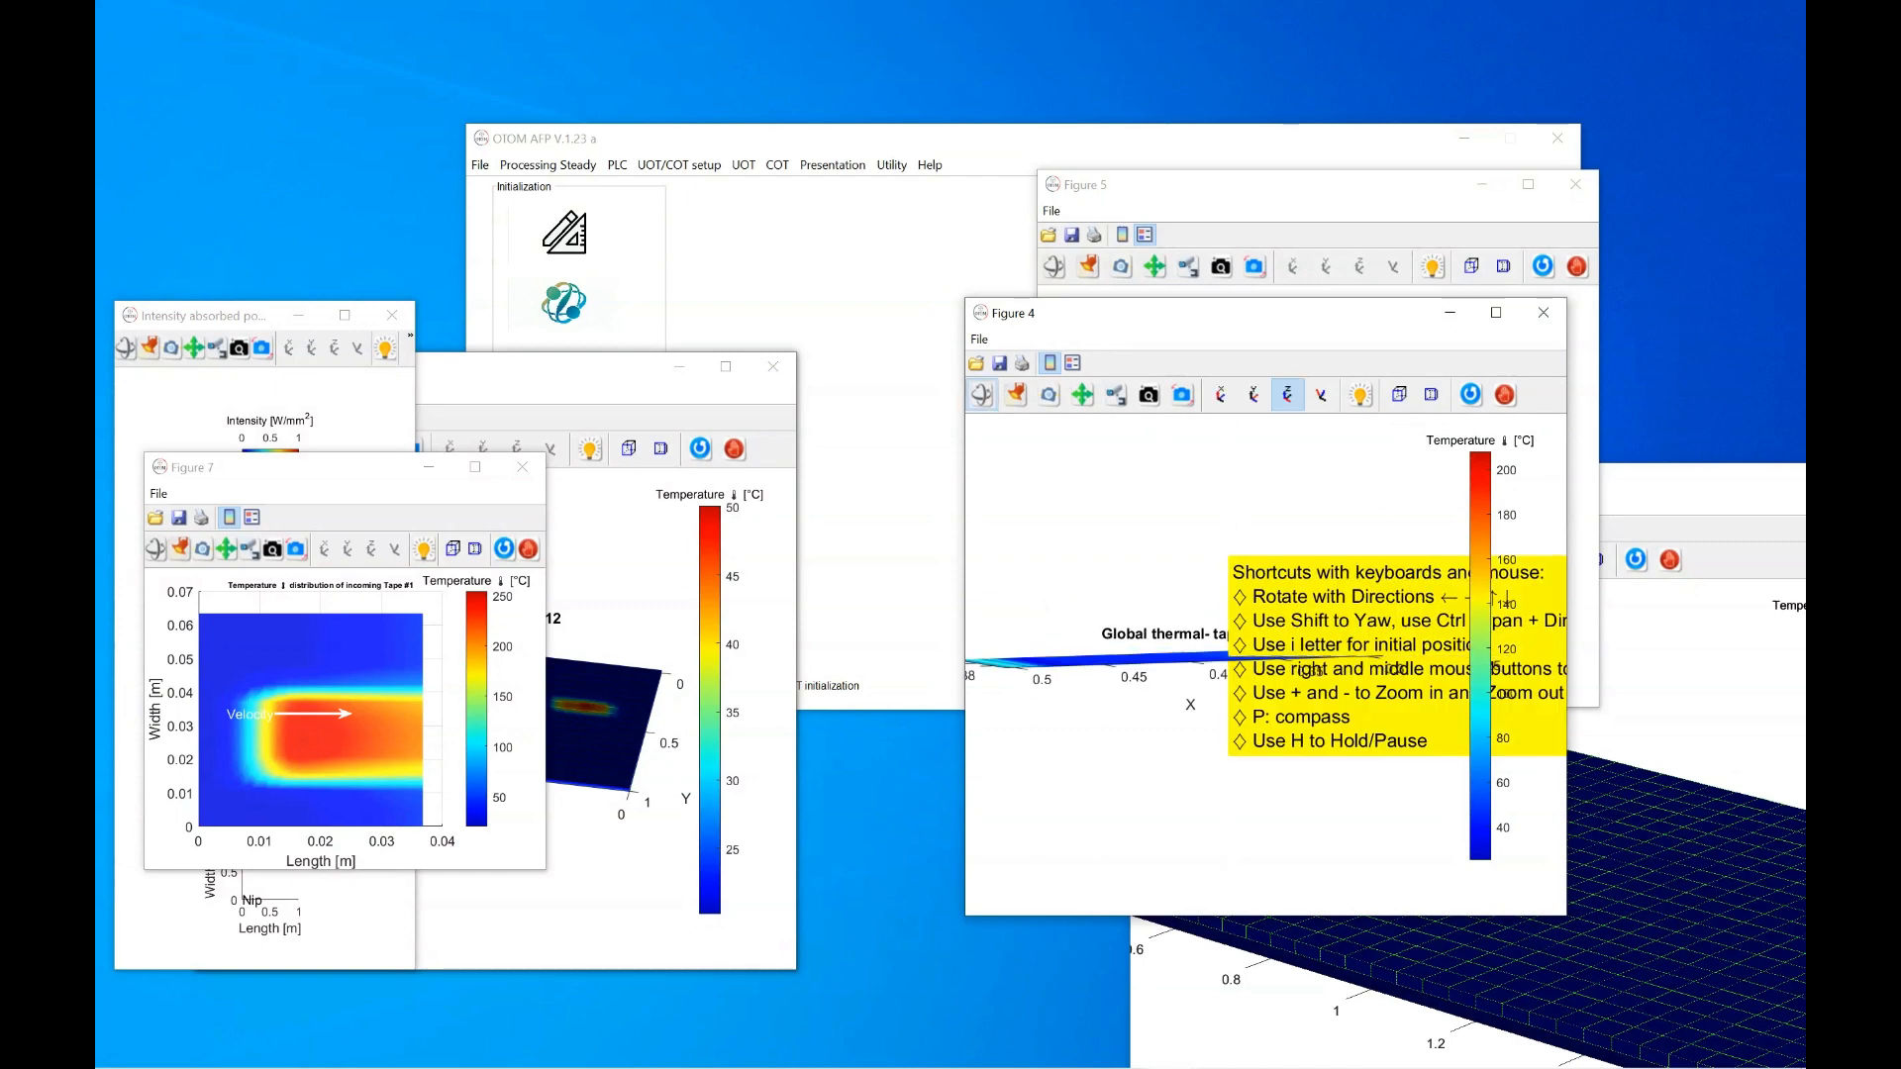
drag(1188, 644, 1237, 683)
Rotate and zoom Figure 3's tooling2 plot, then center the incoming-tape map and Figure 1
drag(536, 364, 968, 278)
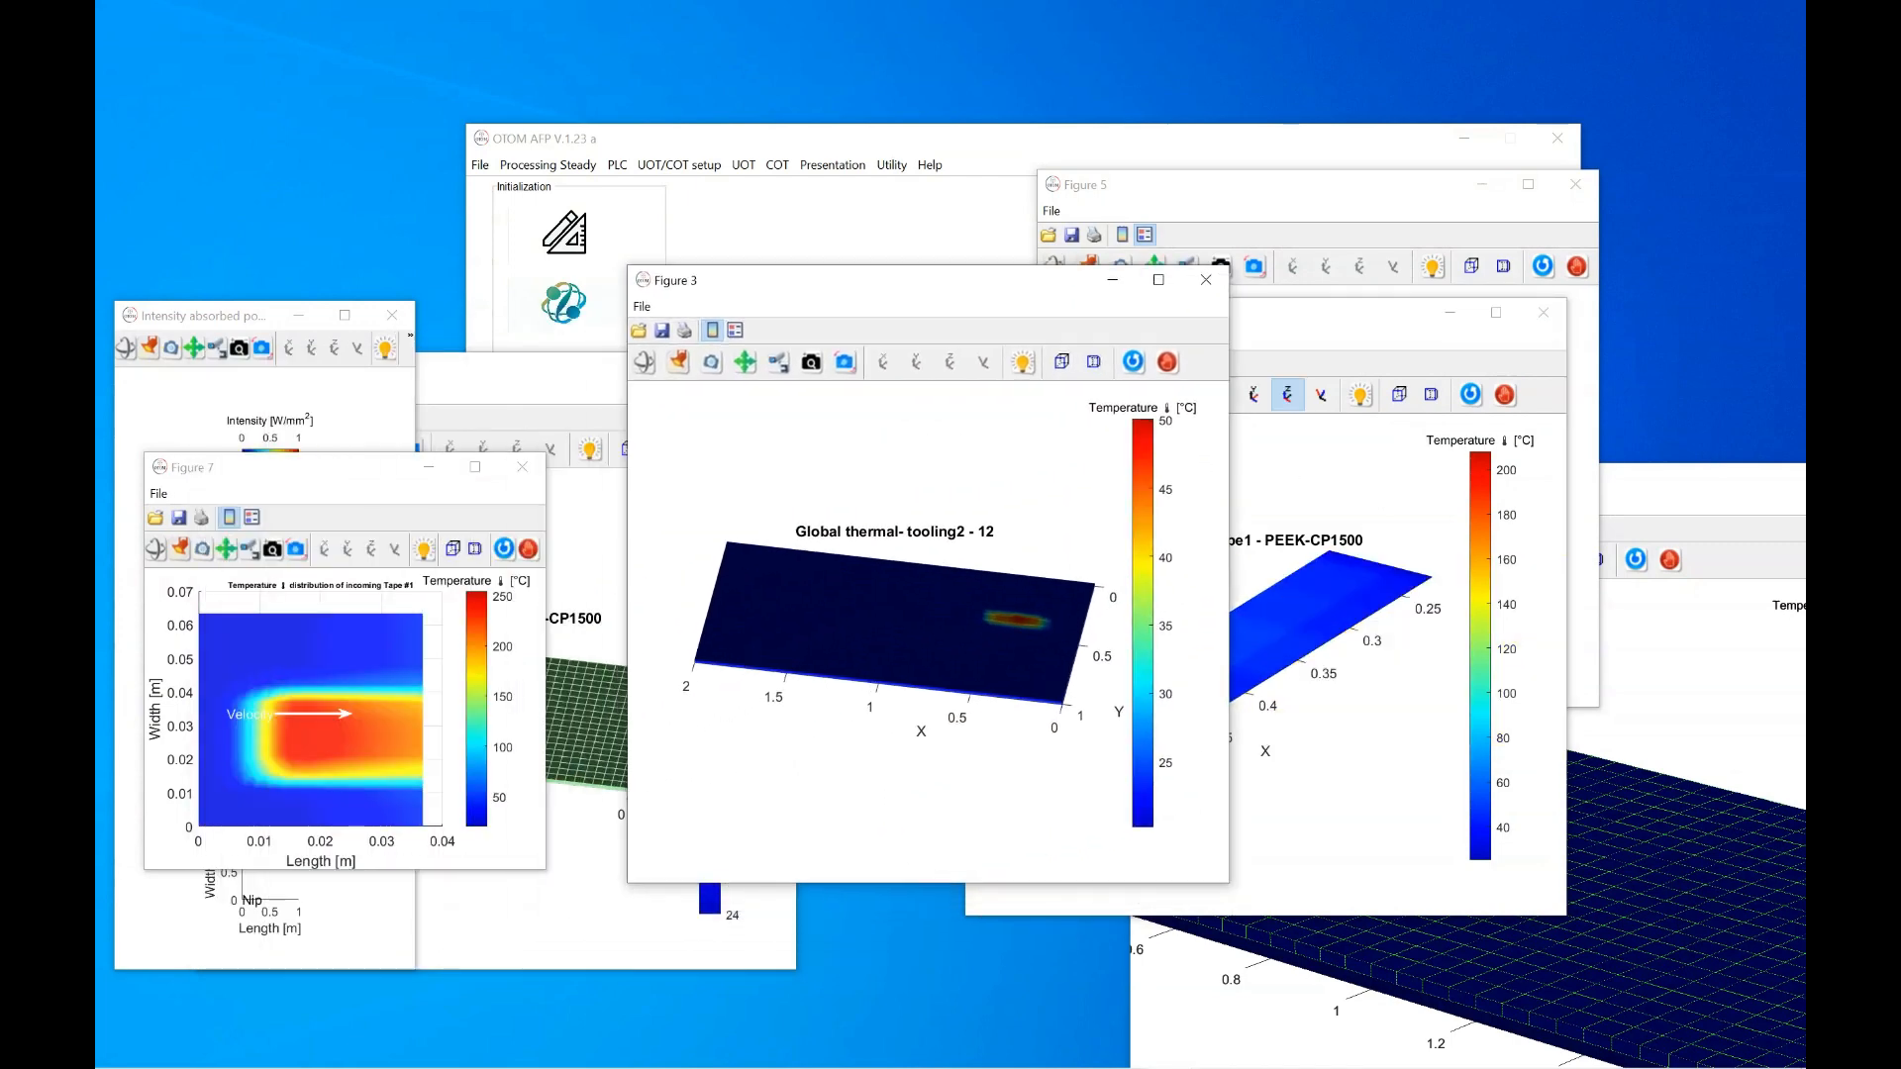
drag(891, 634, 951, 634)
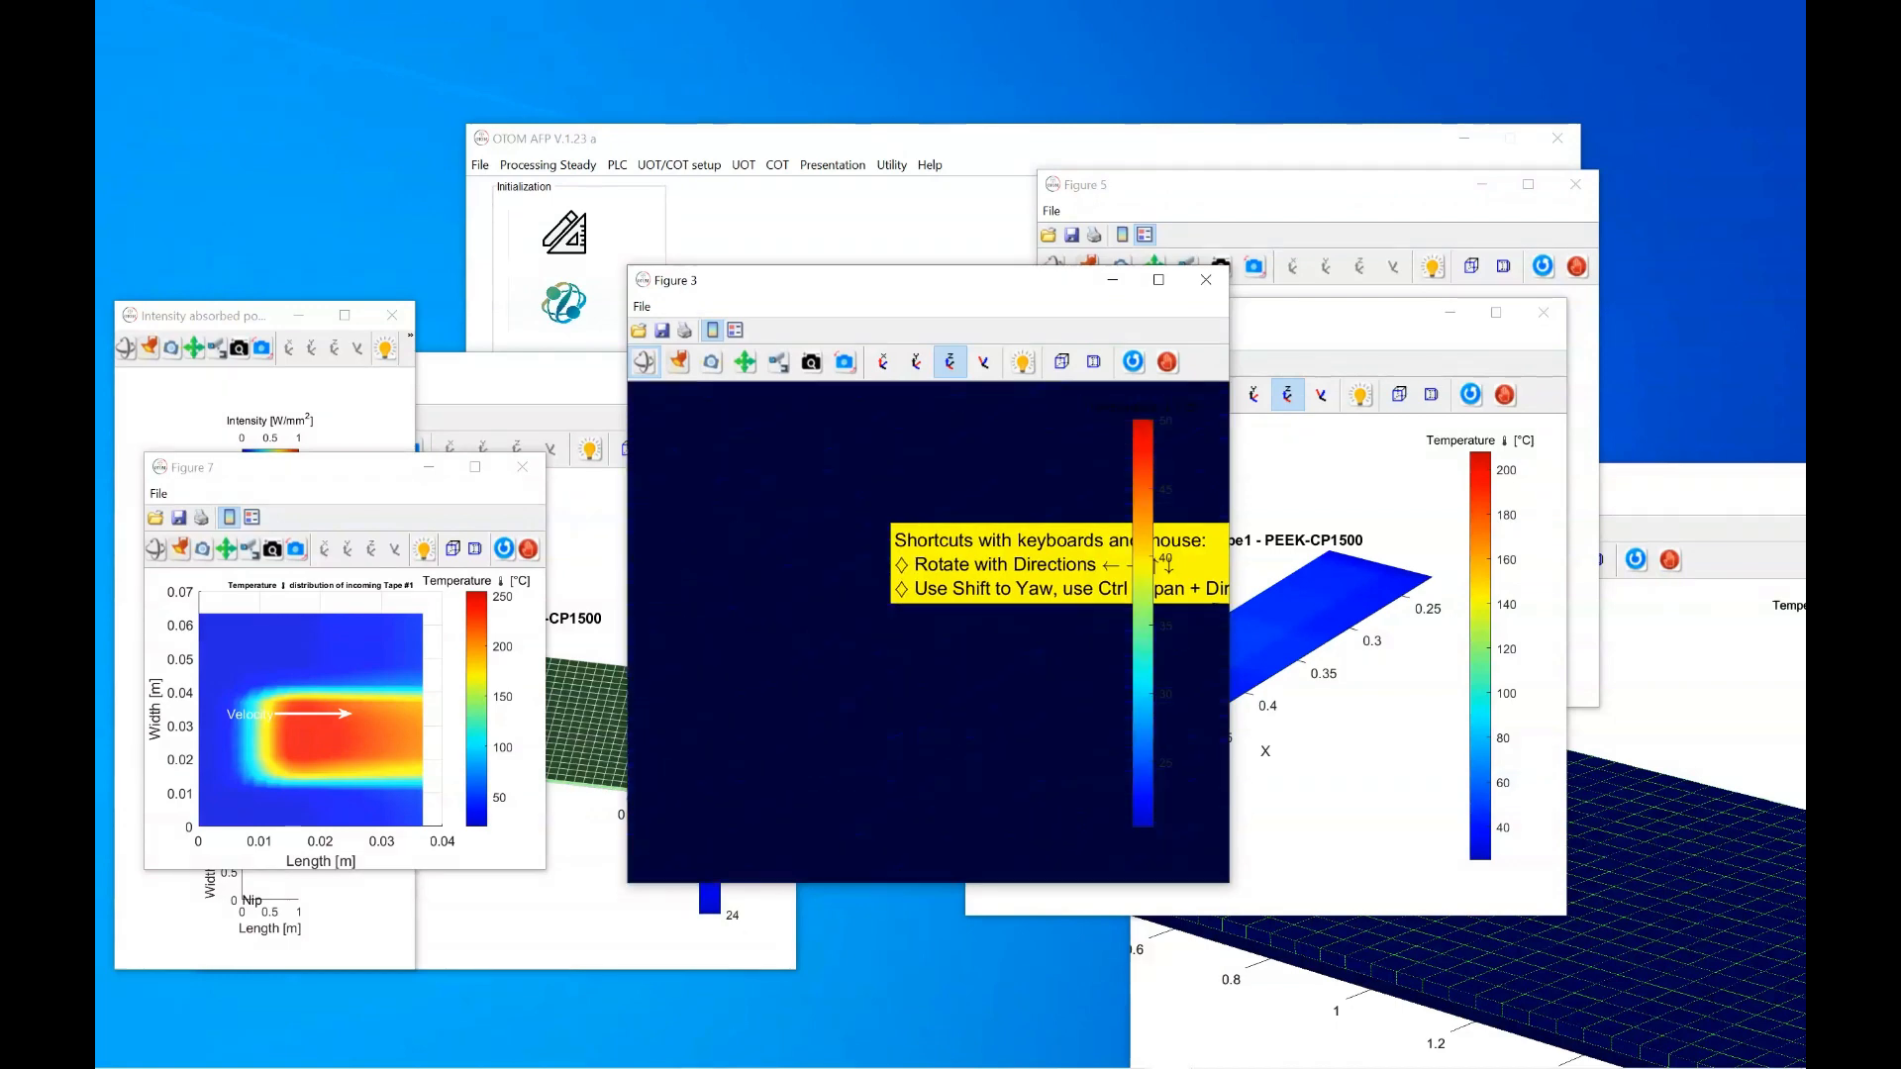
click(811, 363)
drag(872, 585, 849, 723)
click(644, 362)
drag(871, 594, 936, 653)
click(679, 363)
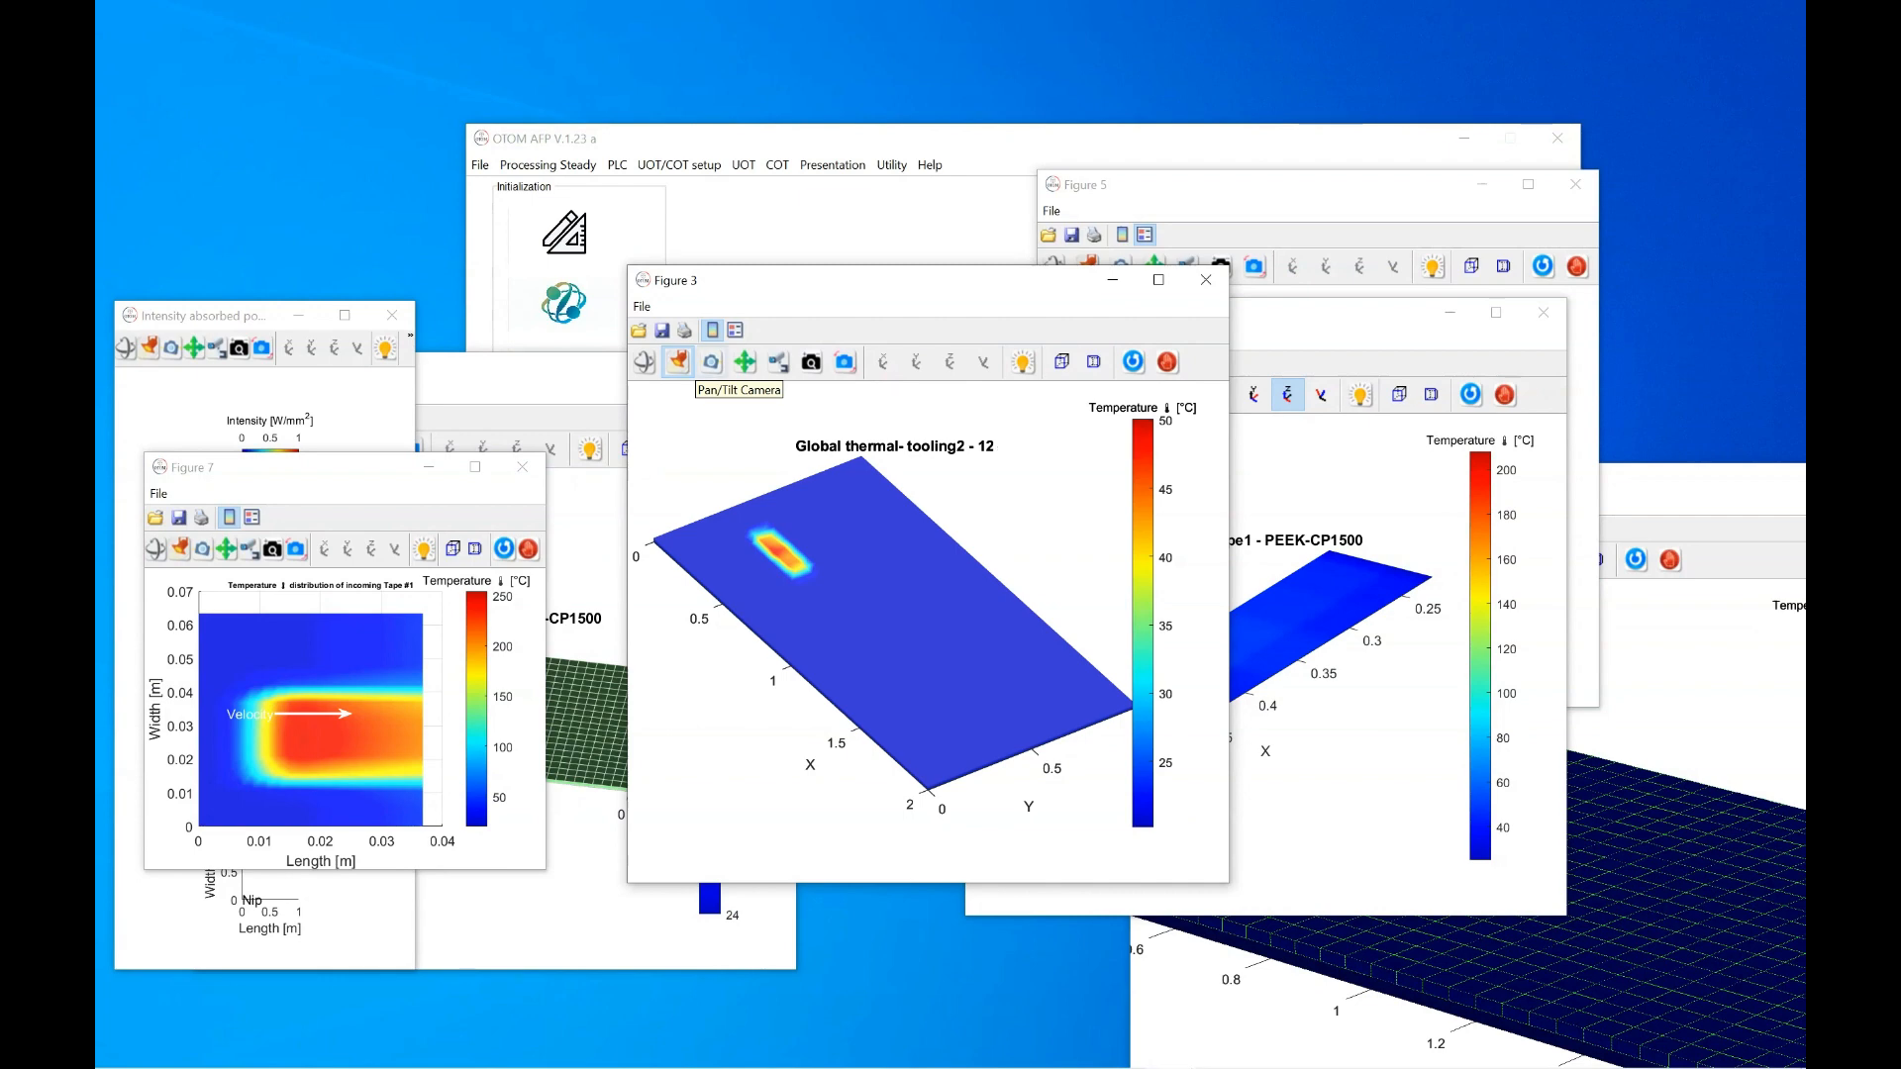
drag(326, 466, 1050, 376)
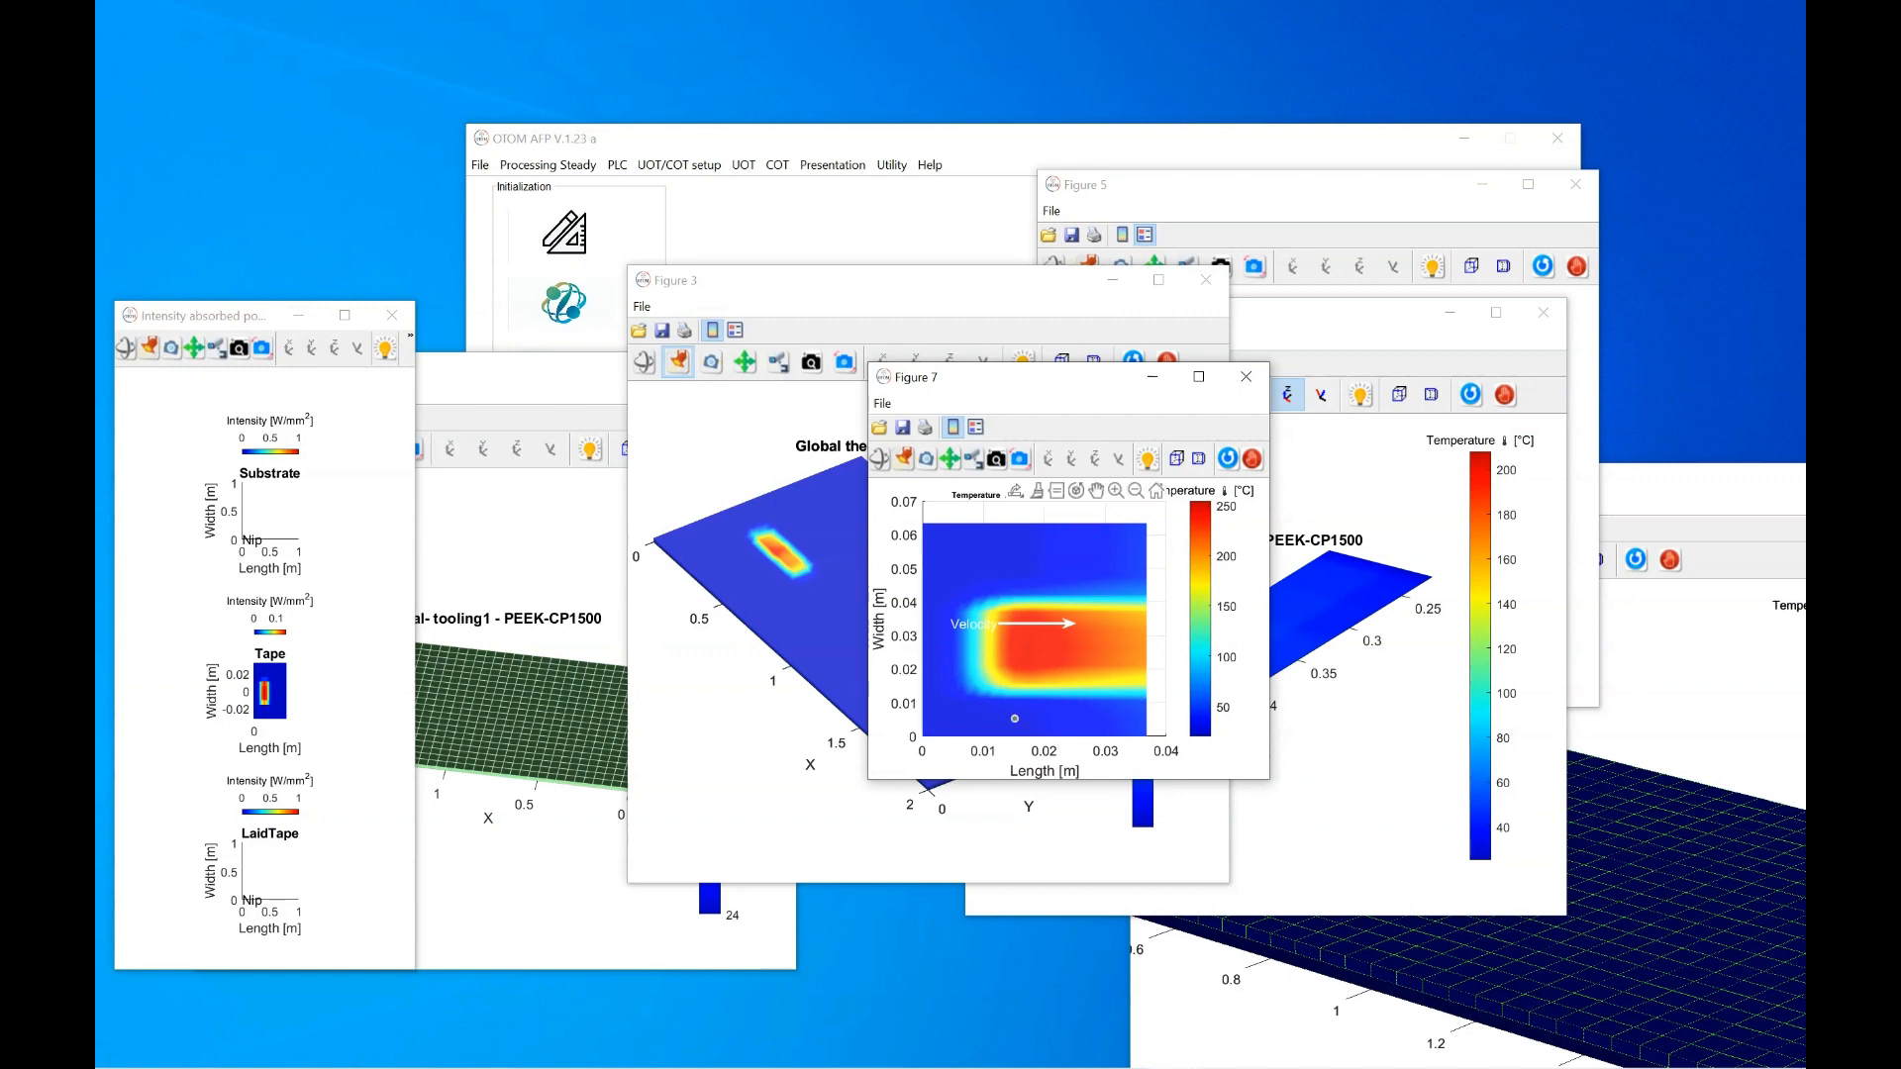
drag(469, 378, 769, 207)
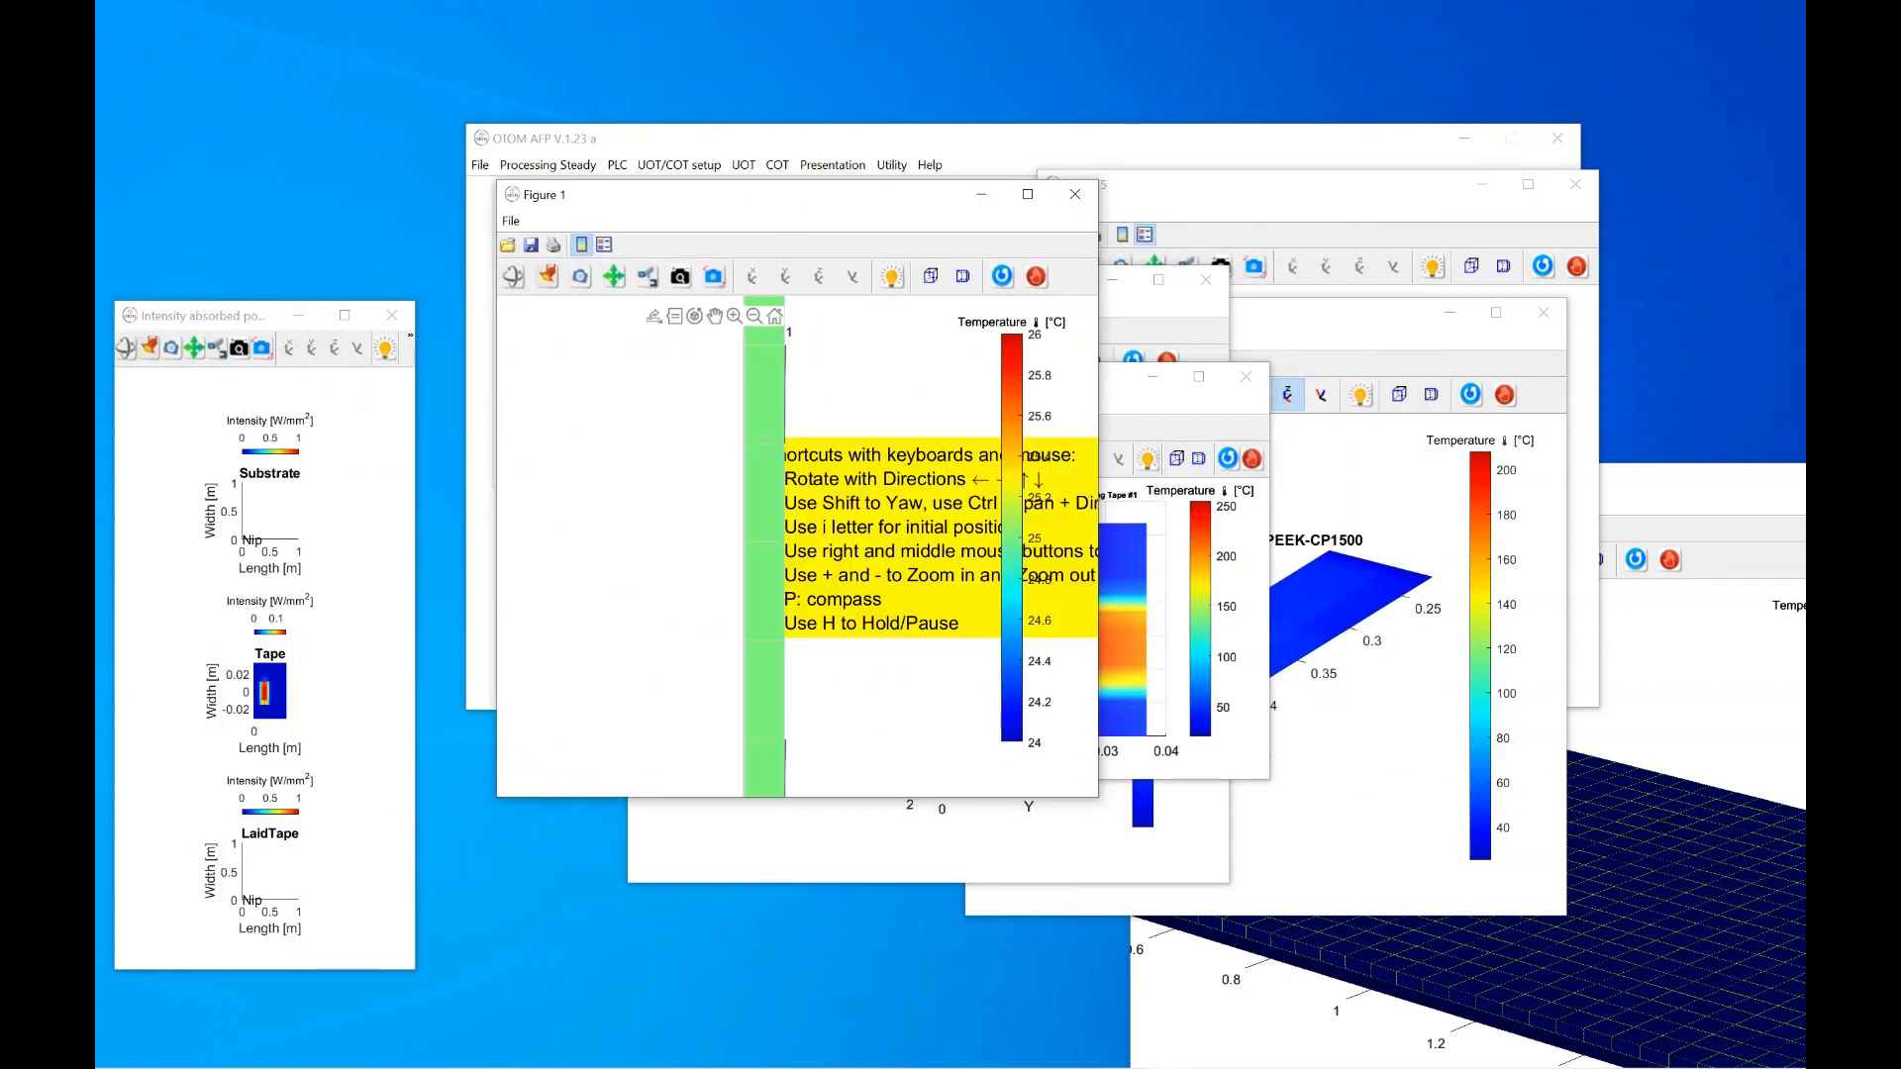
Orbit Figure 1's tooling1 thermal mesh to several angles
click(513, 276)
drag(735, 475, 758, 555)
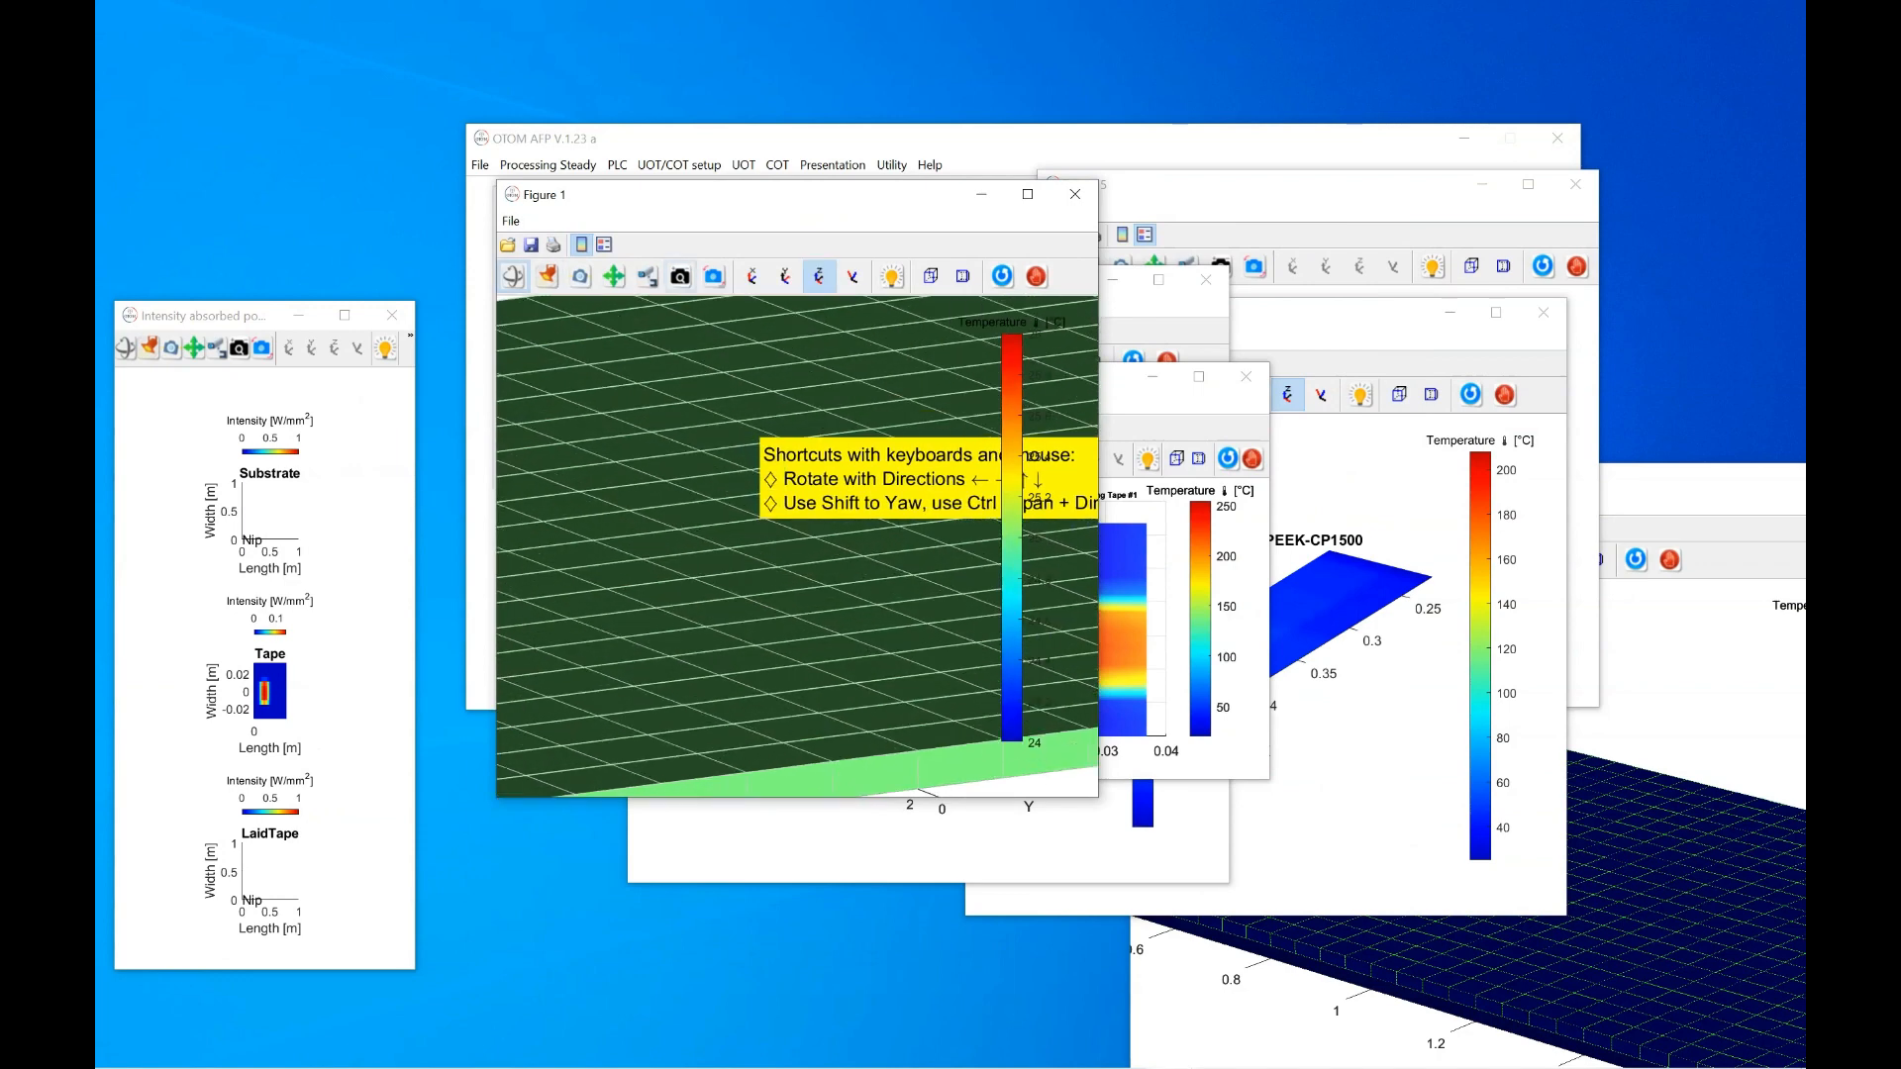
click(680, 276)
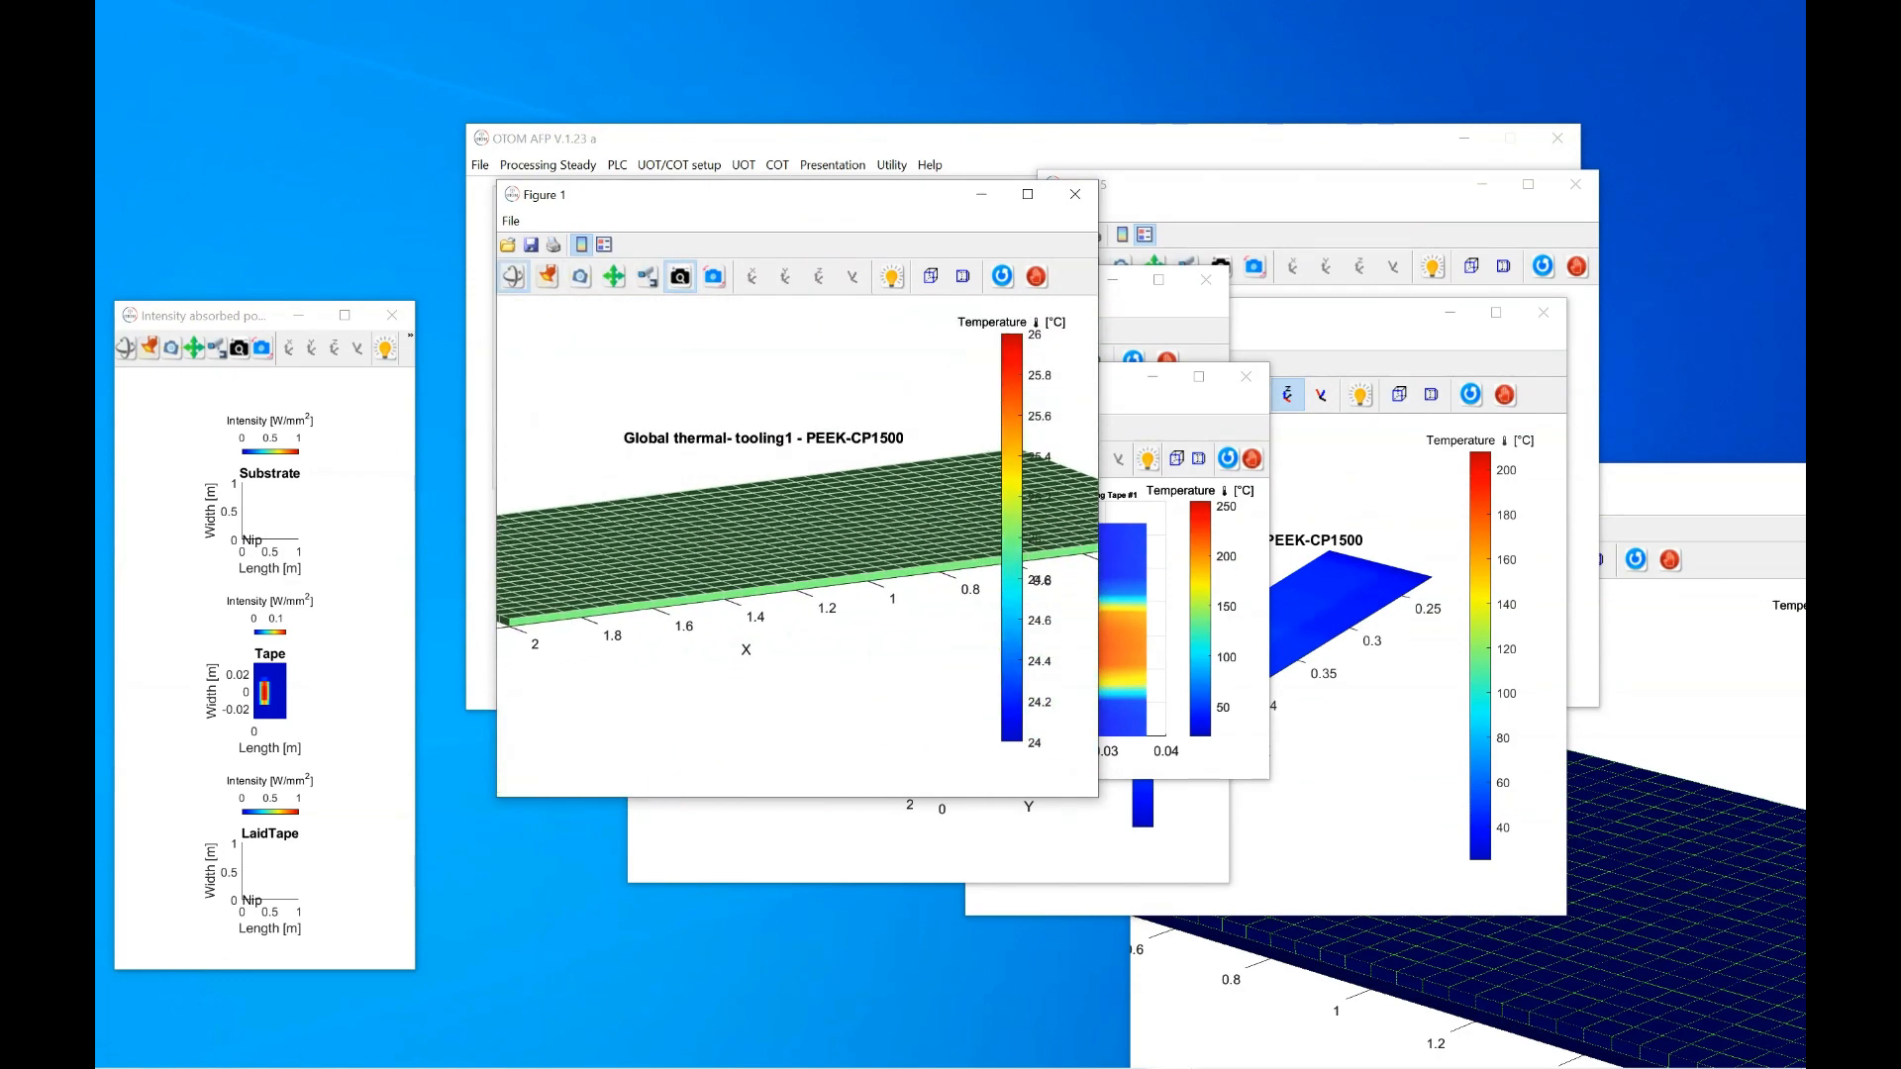
click(513, 276)
drag(683, 495, 718, 535)
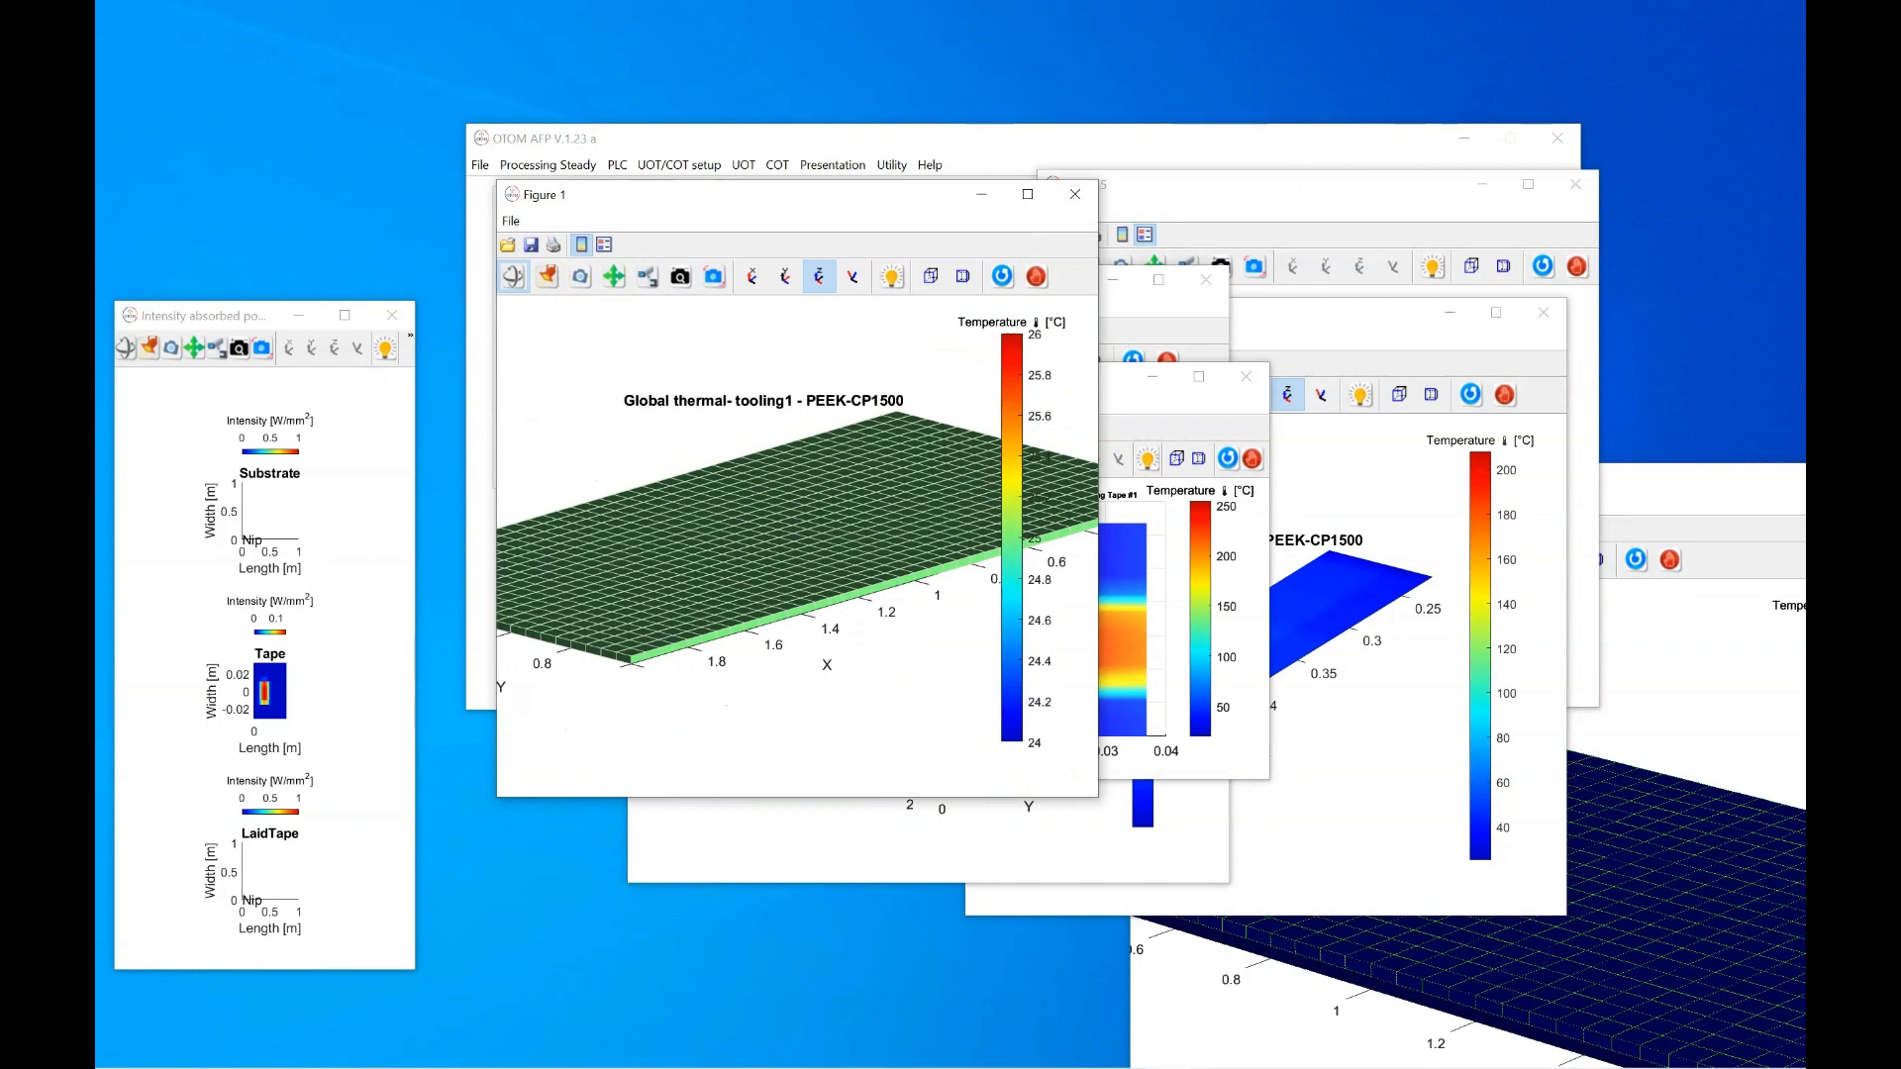
Bring the 3D lay-up temperature plot into view, zoom in and pan along the tape
drag(752, 195, 556, 204)
drag(1656, 485, 1248, 367)
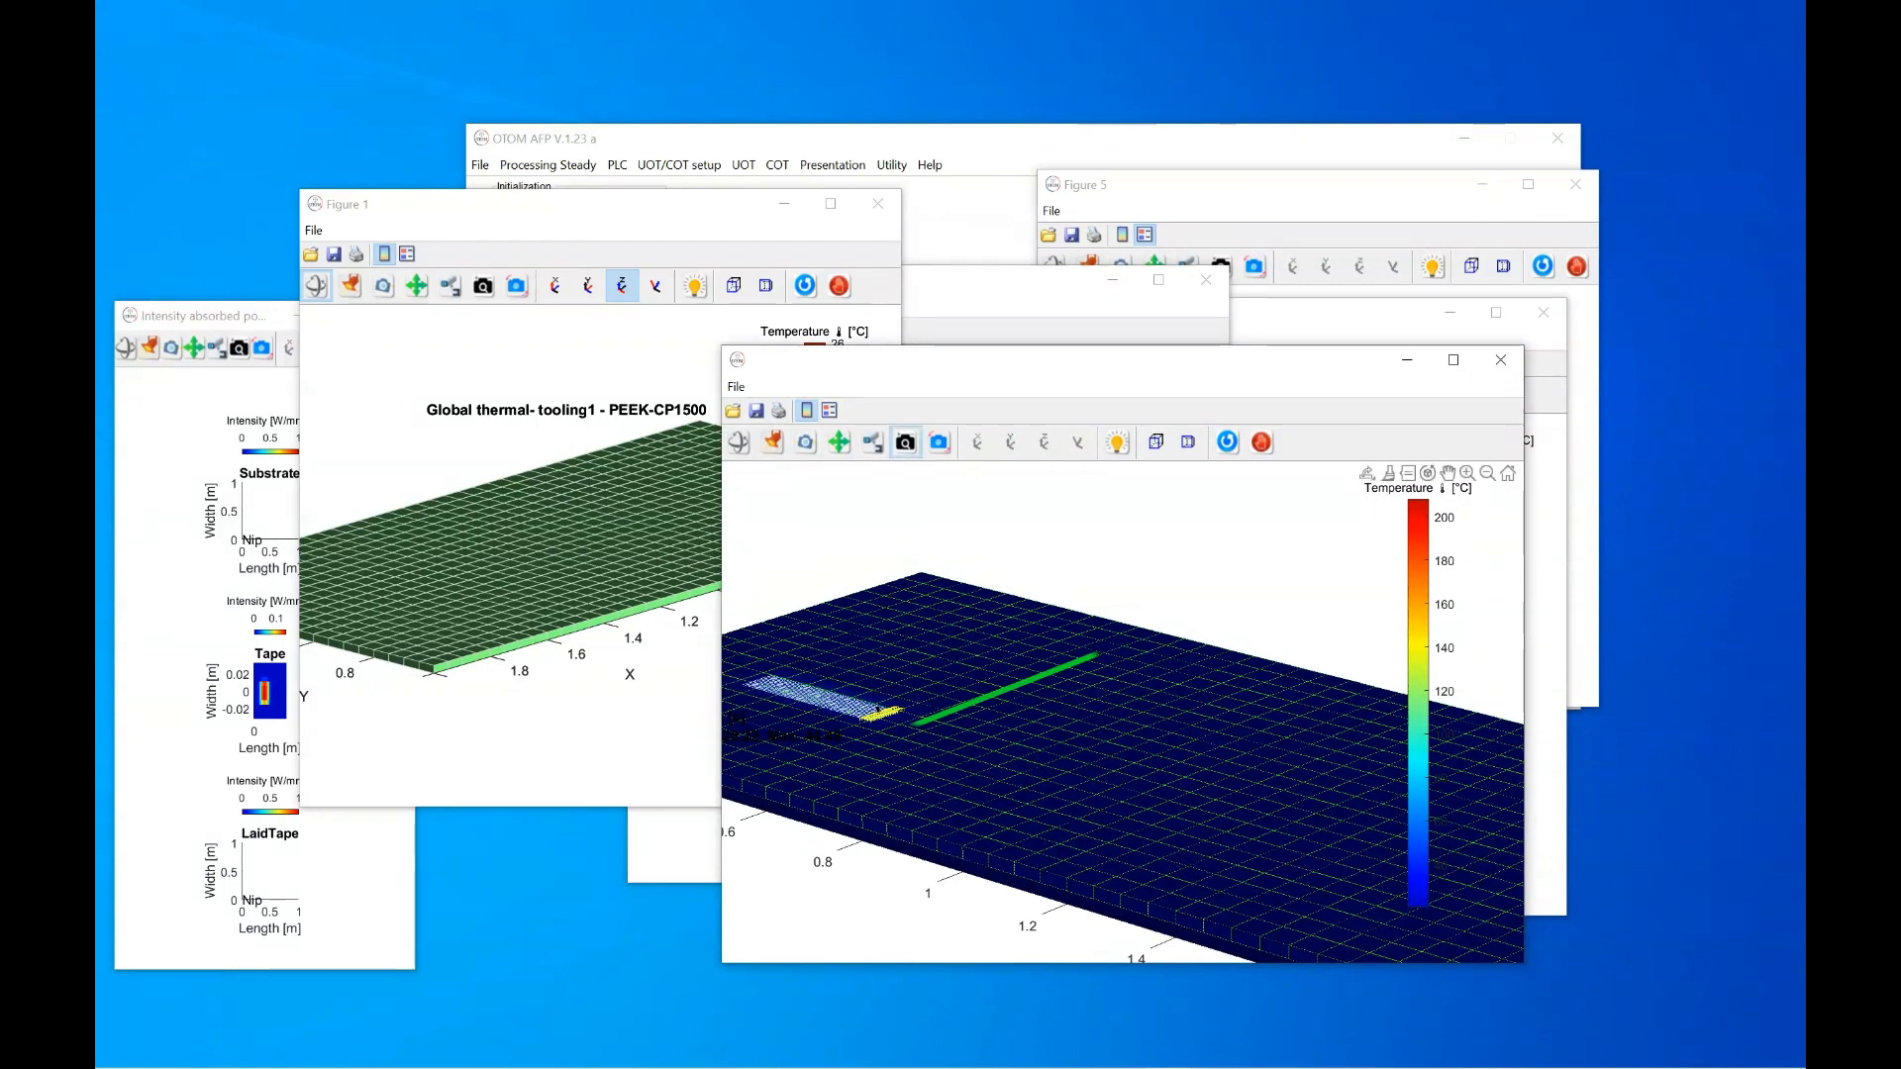
drag(1073, 713, 1097, 683)
click(839, 442)
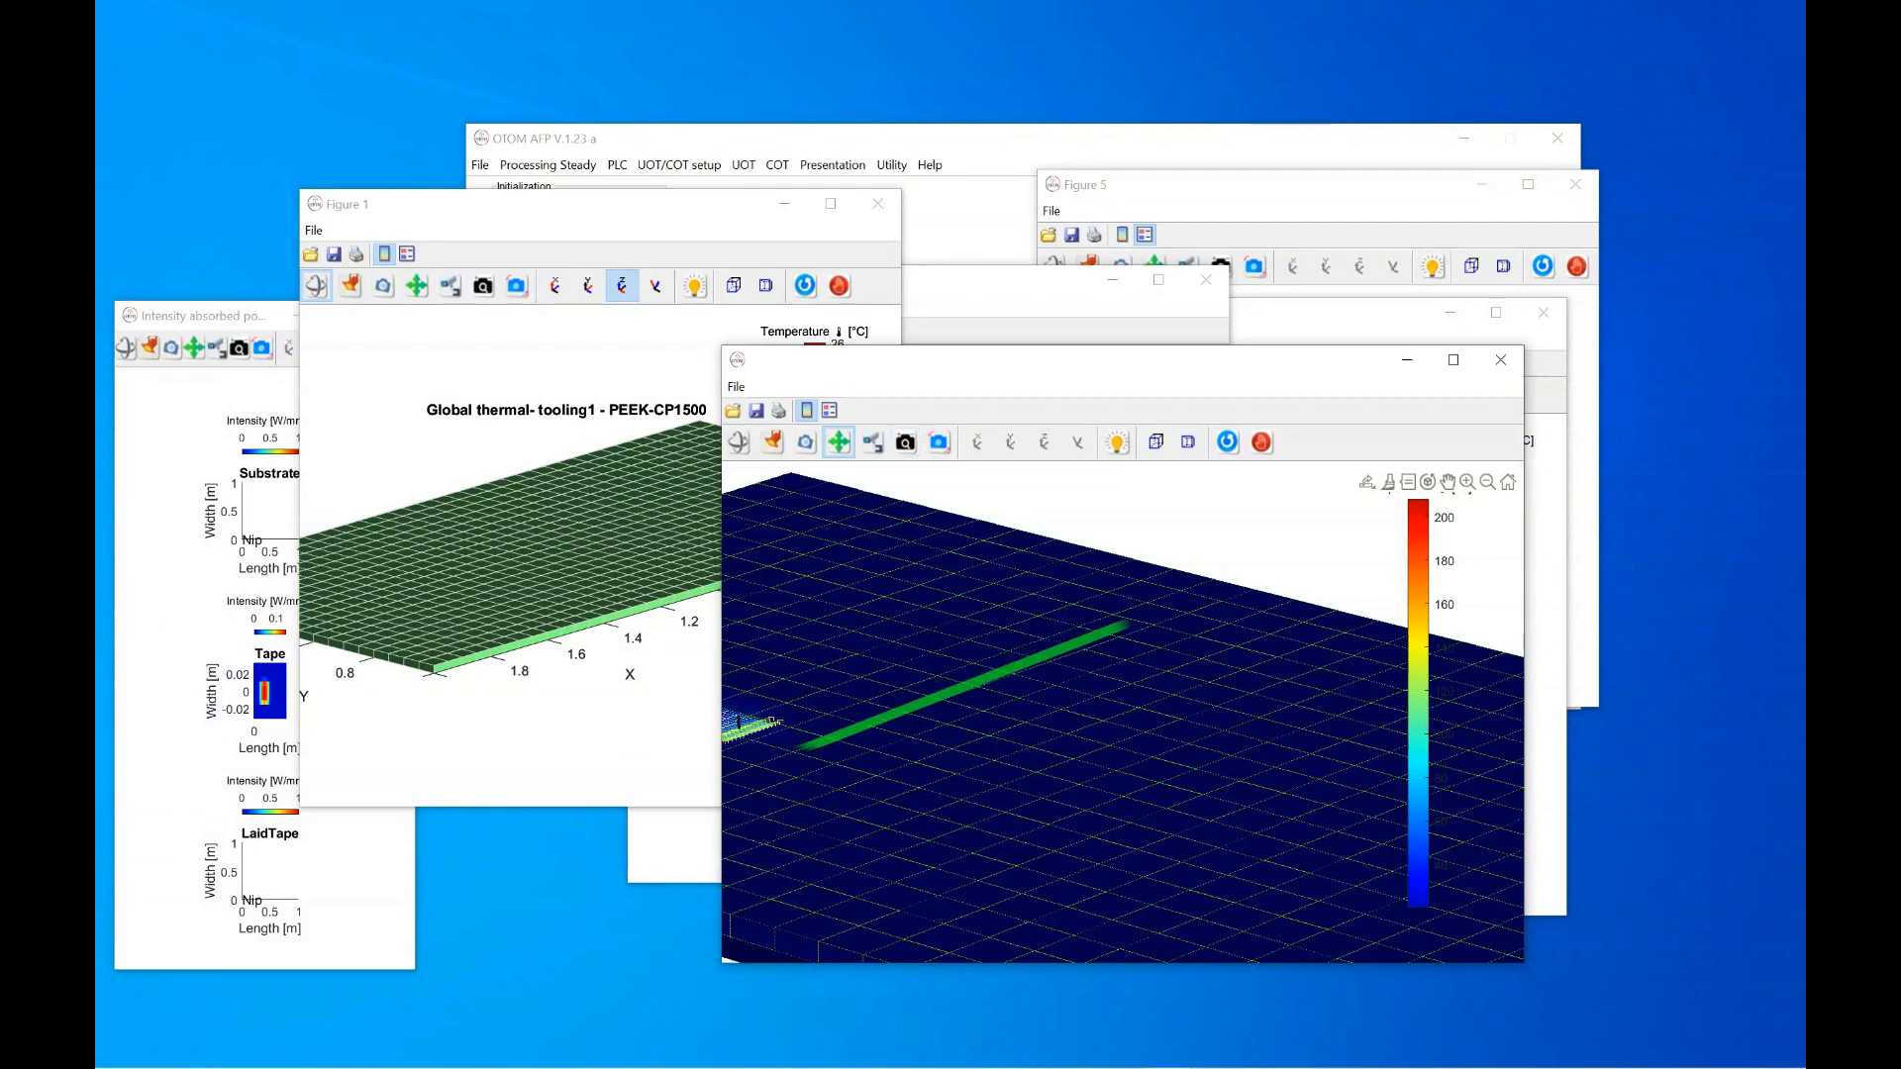
drag(1010, 685, 1088, 669)
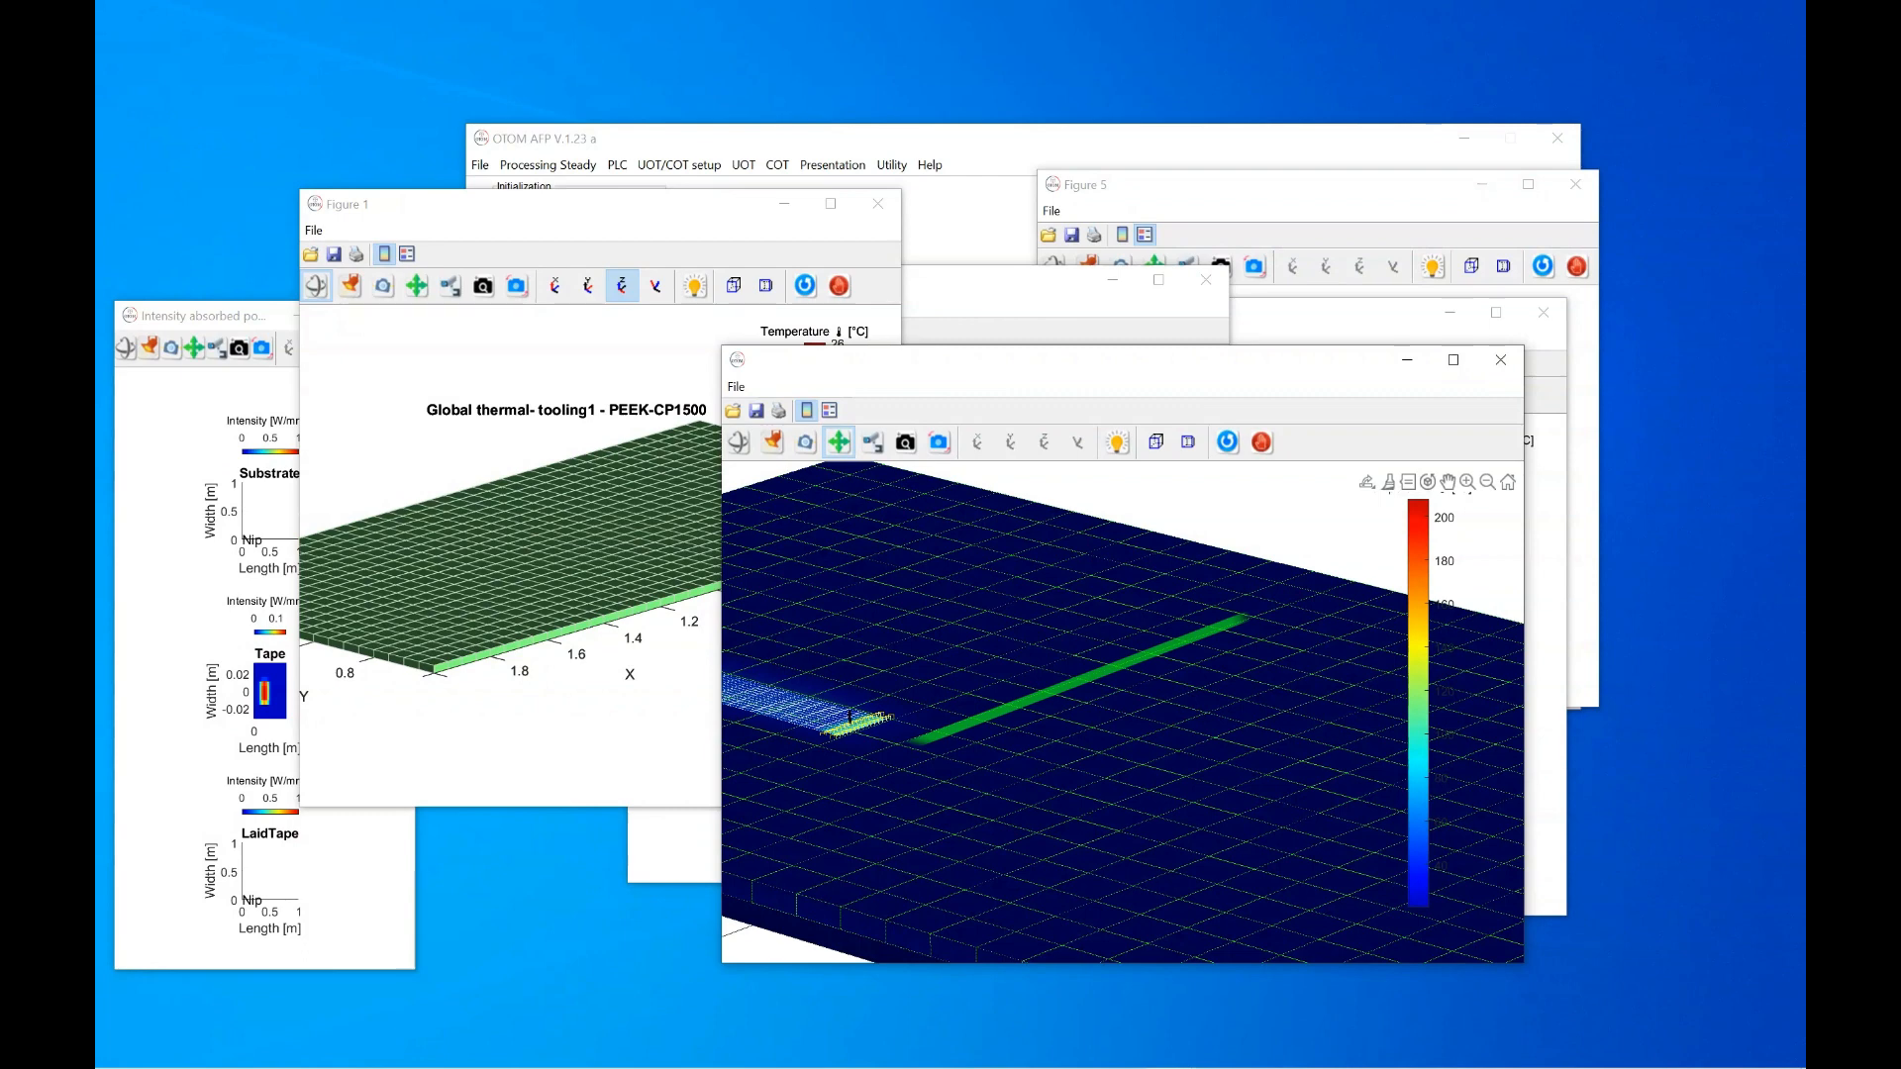
Close every result figure, then use Reset and dismiss the all-figures-closed notice
click(1500, 360)
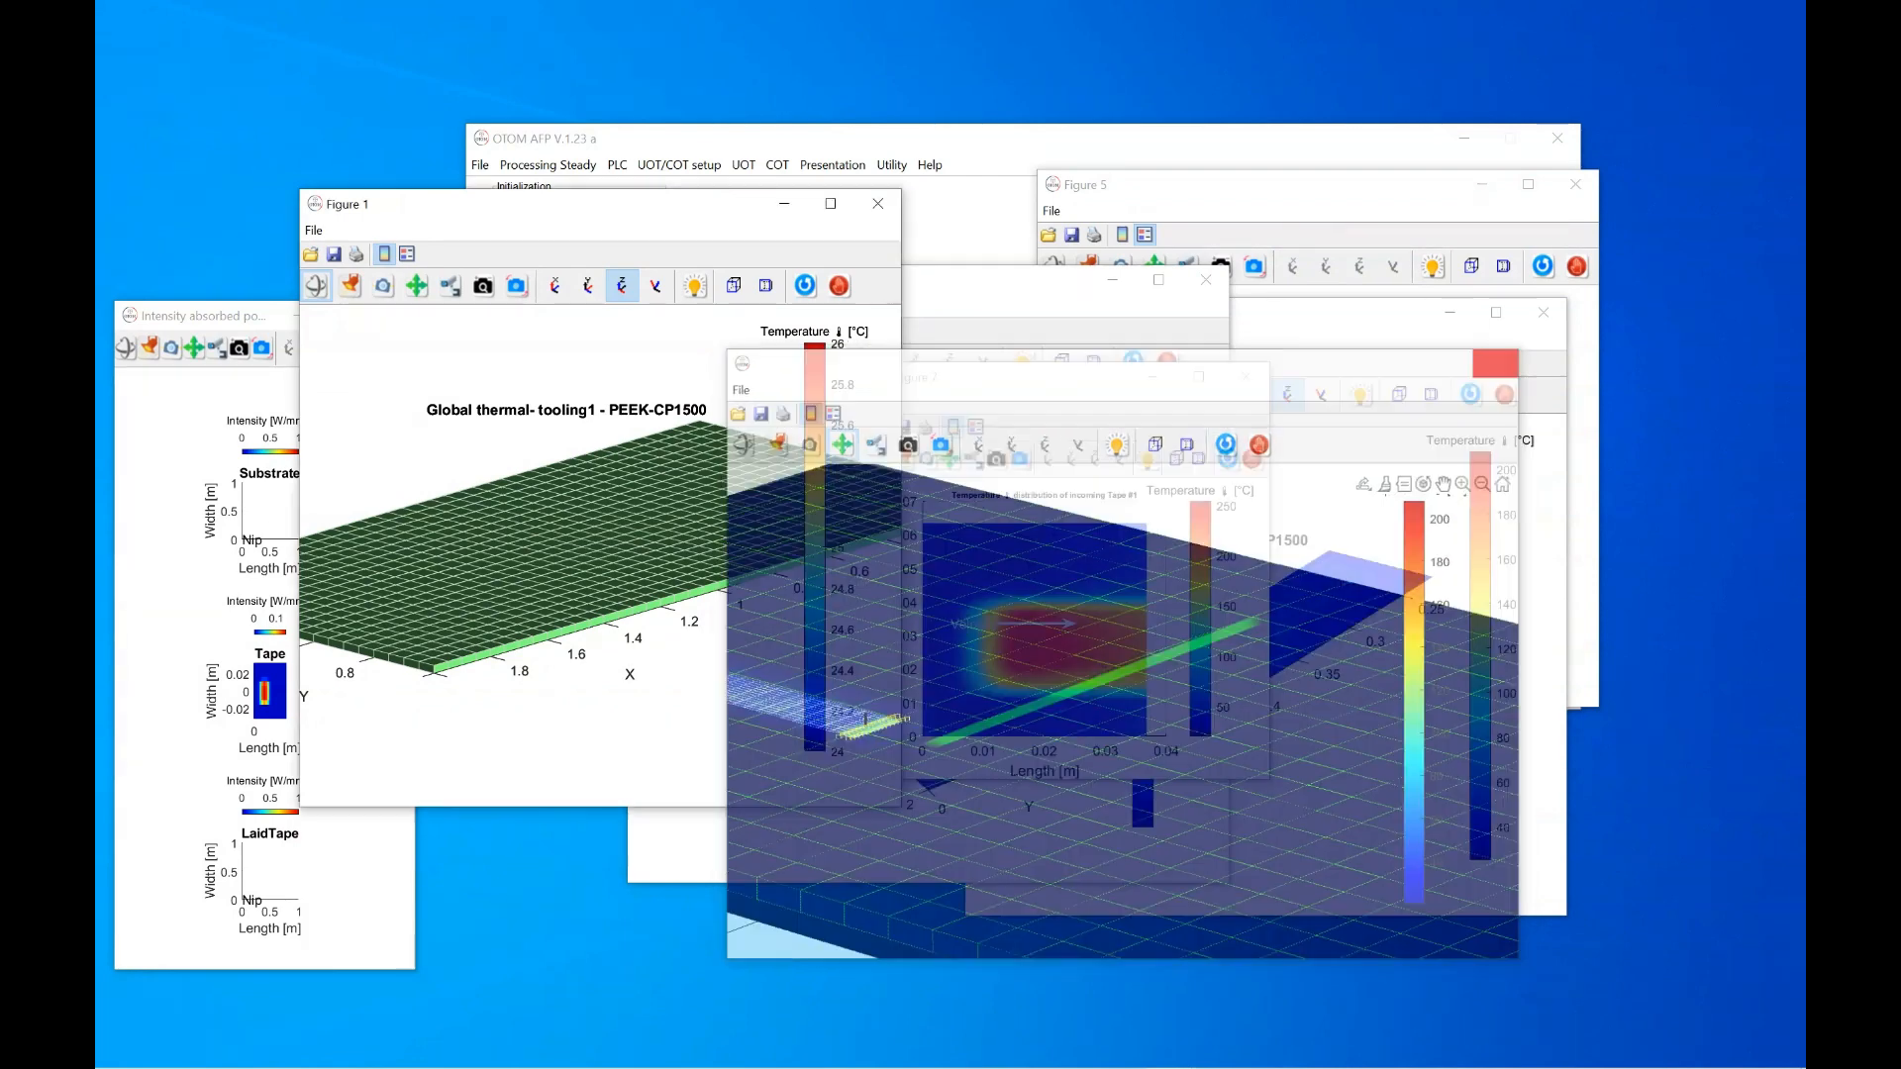
click(1543, 313)
click(1575, 184)
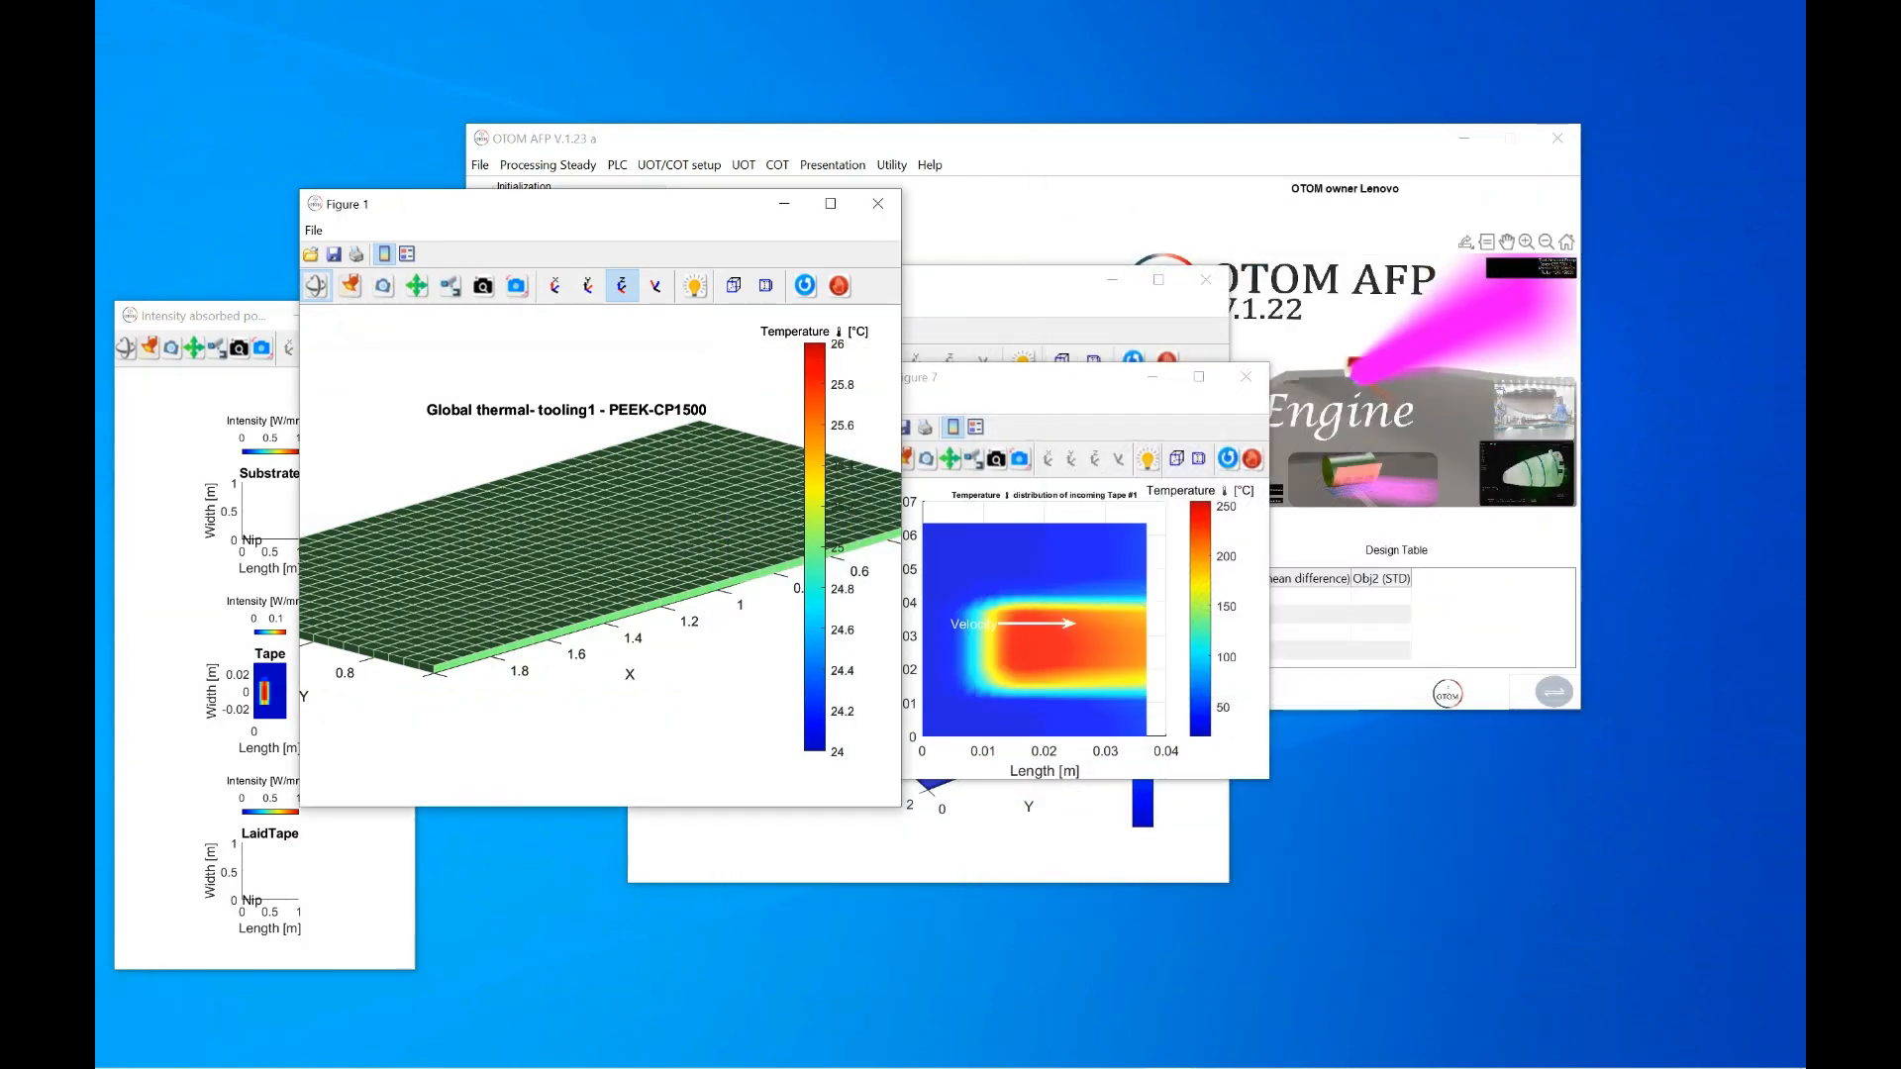
click(1206, 279)
click(694, 639)
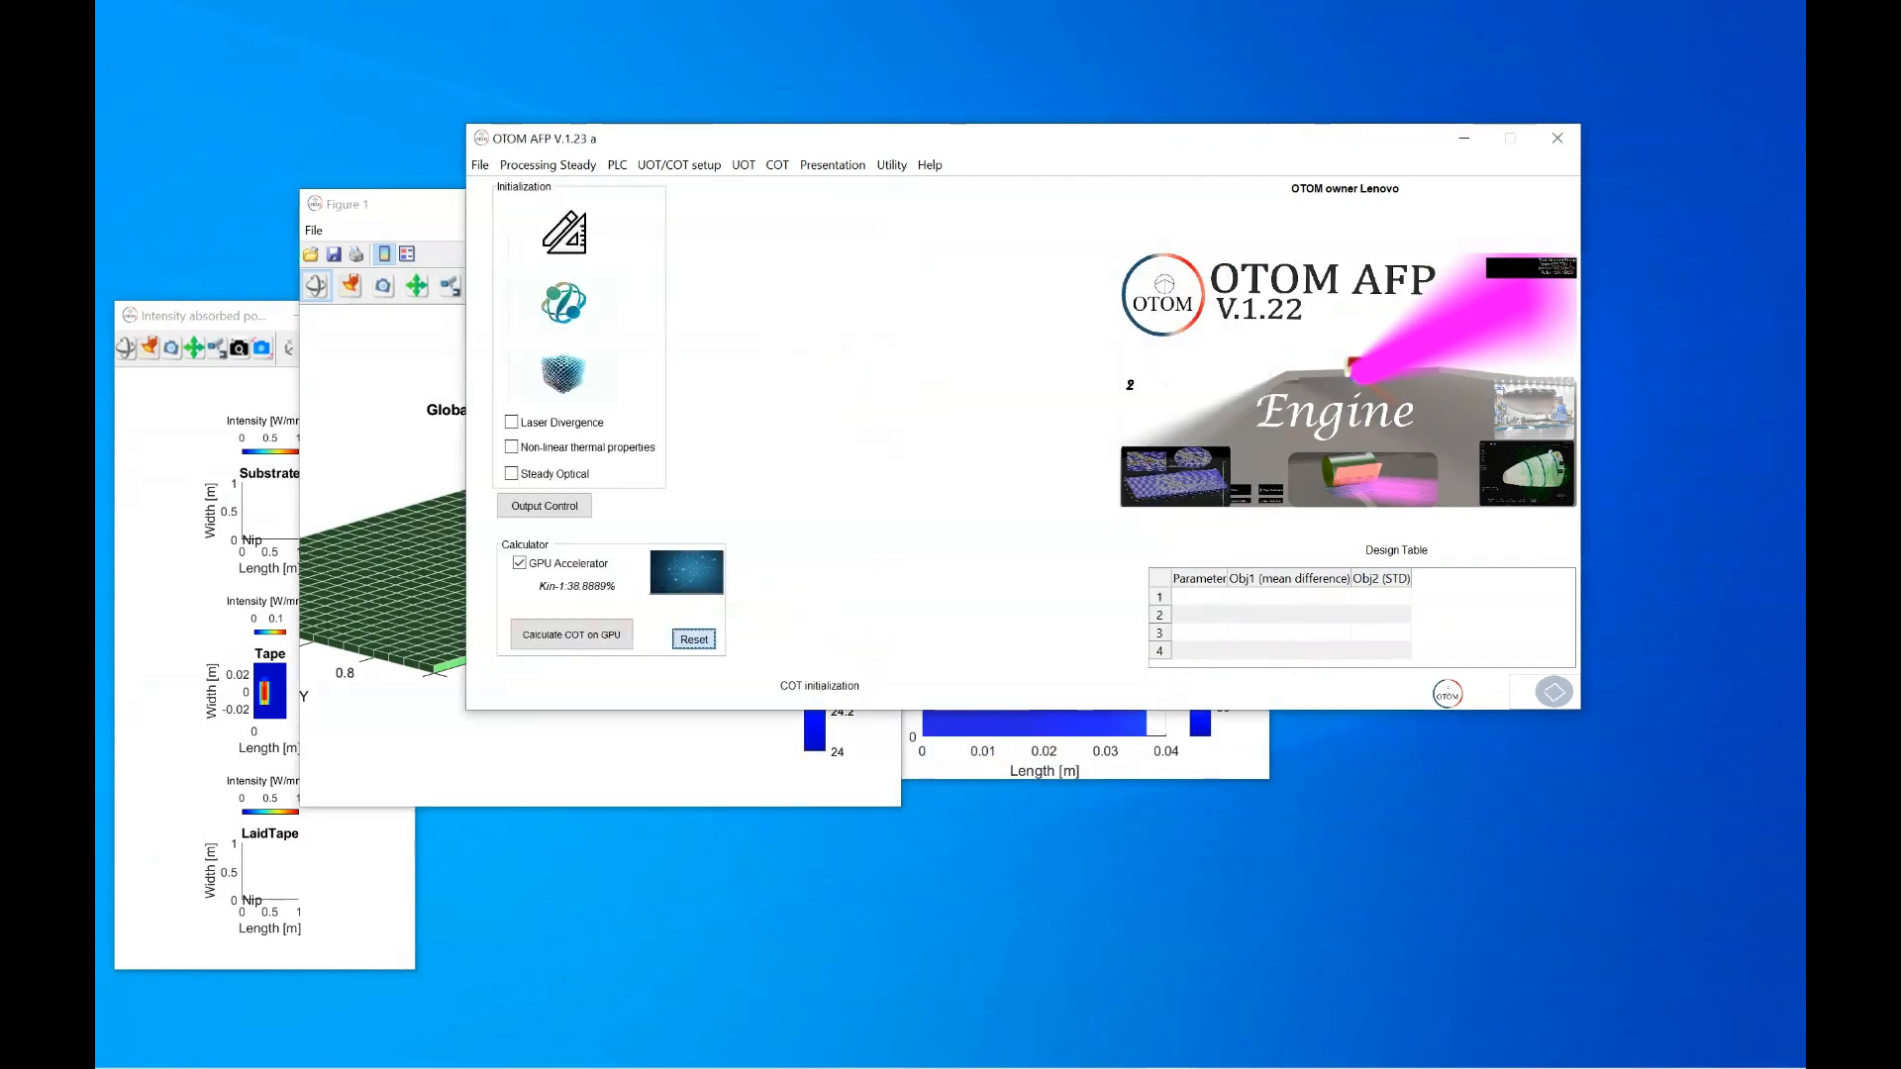
click(1023, 377)
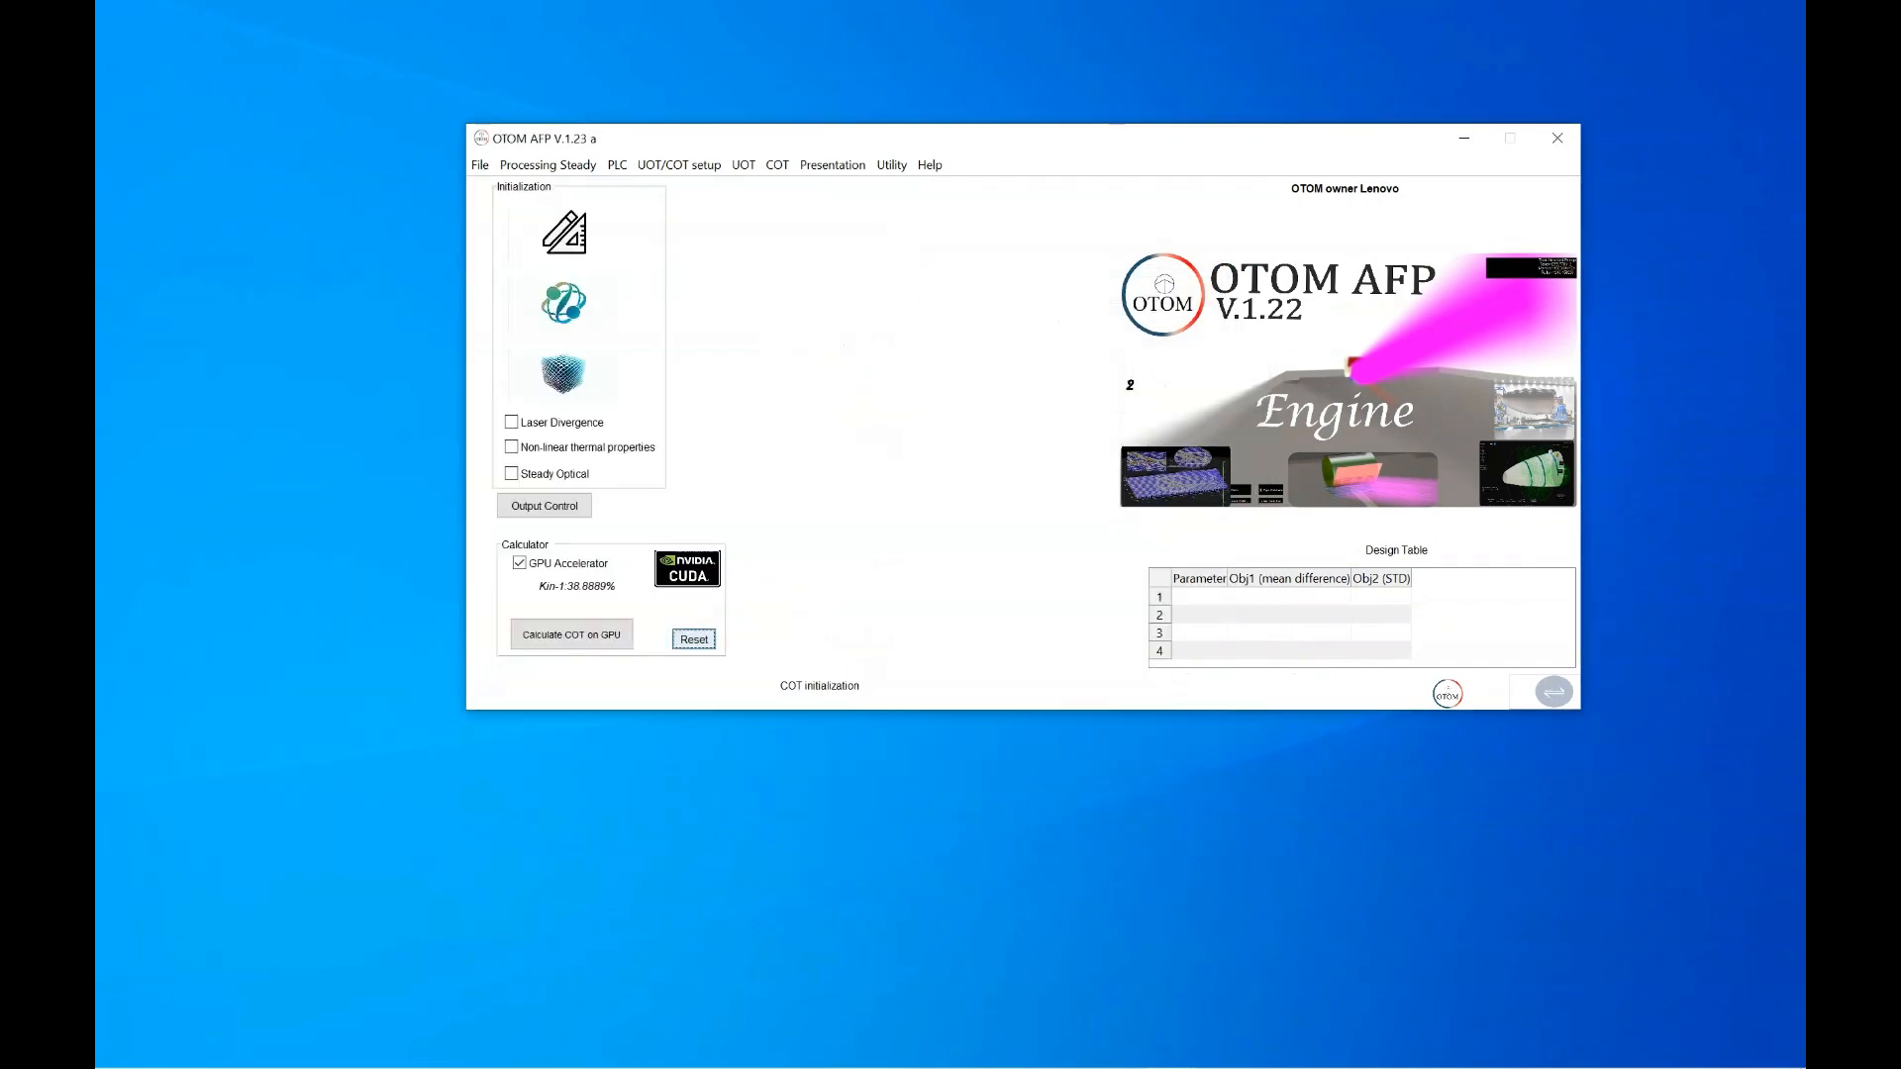
Begin a fresh UOT/COT Initialization with 3 tooling segments and 2 tape lay-ups
click(679, 164)
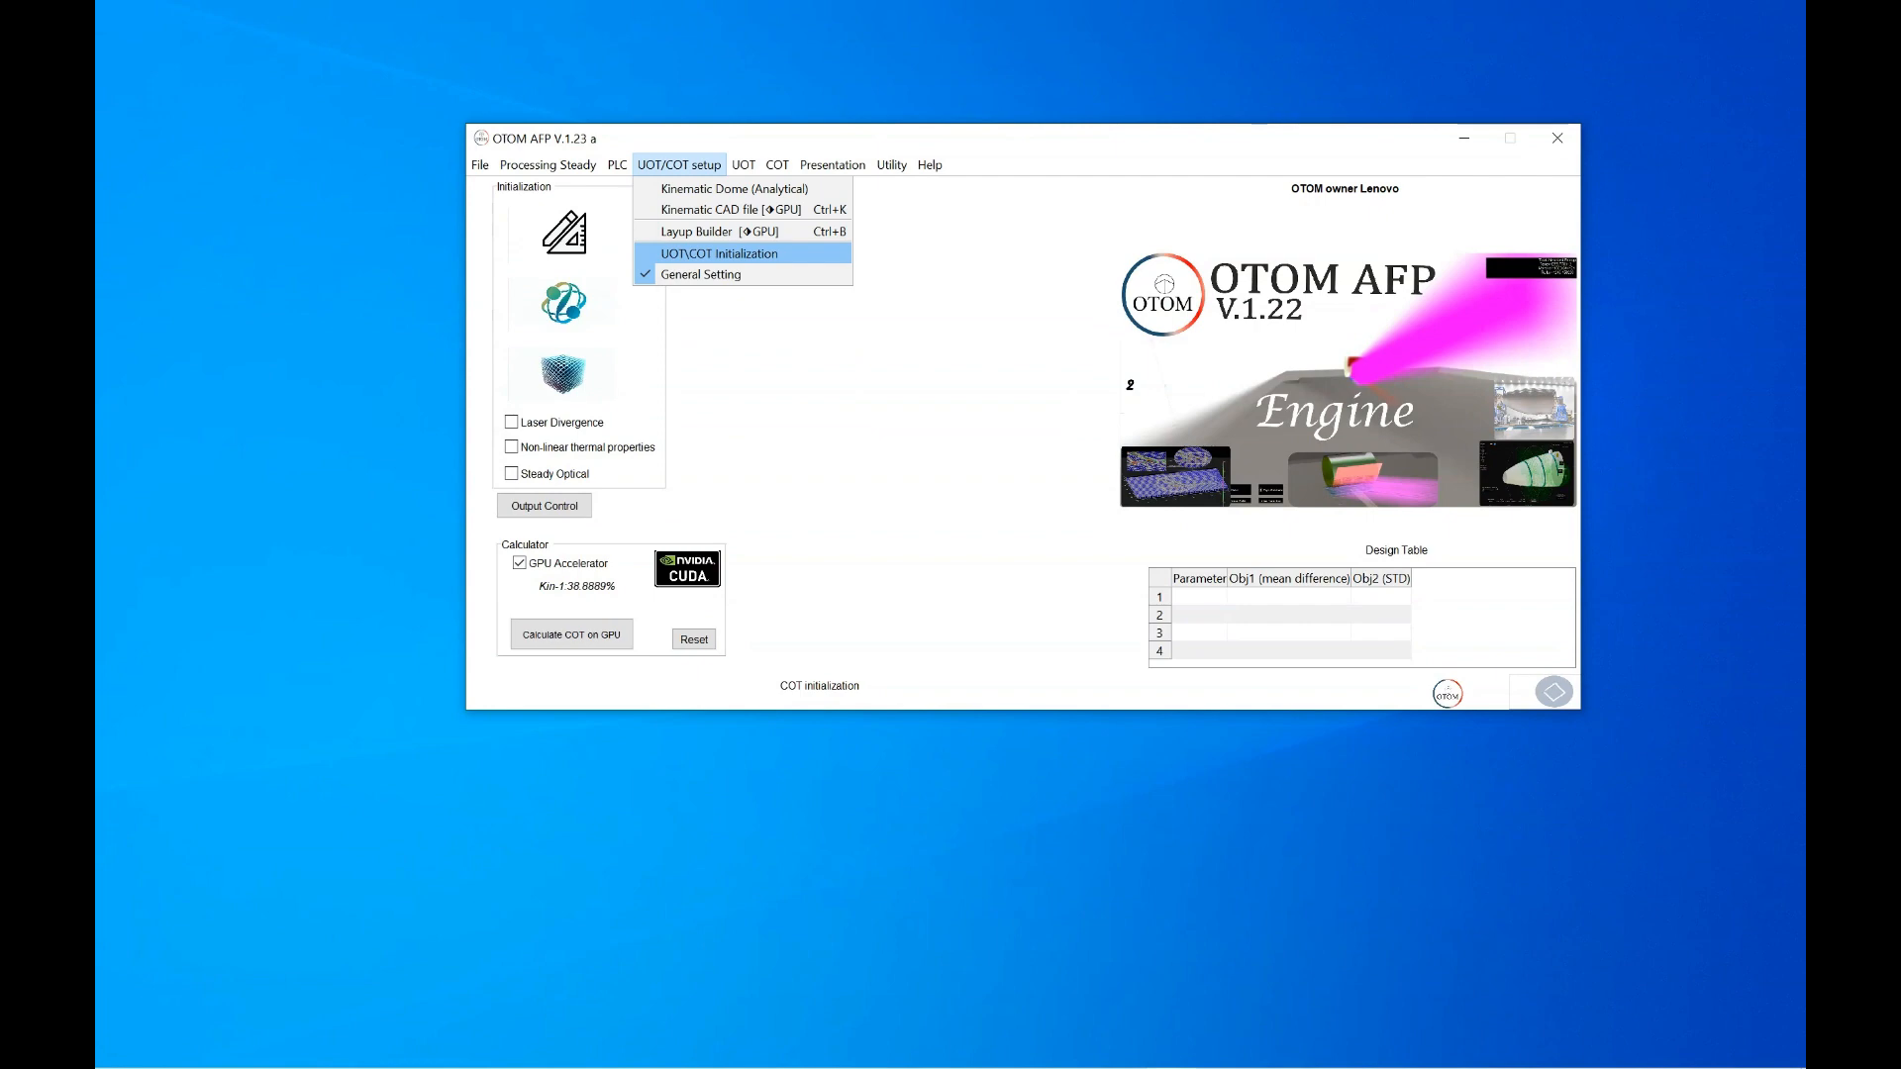
click(719, 254)
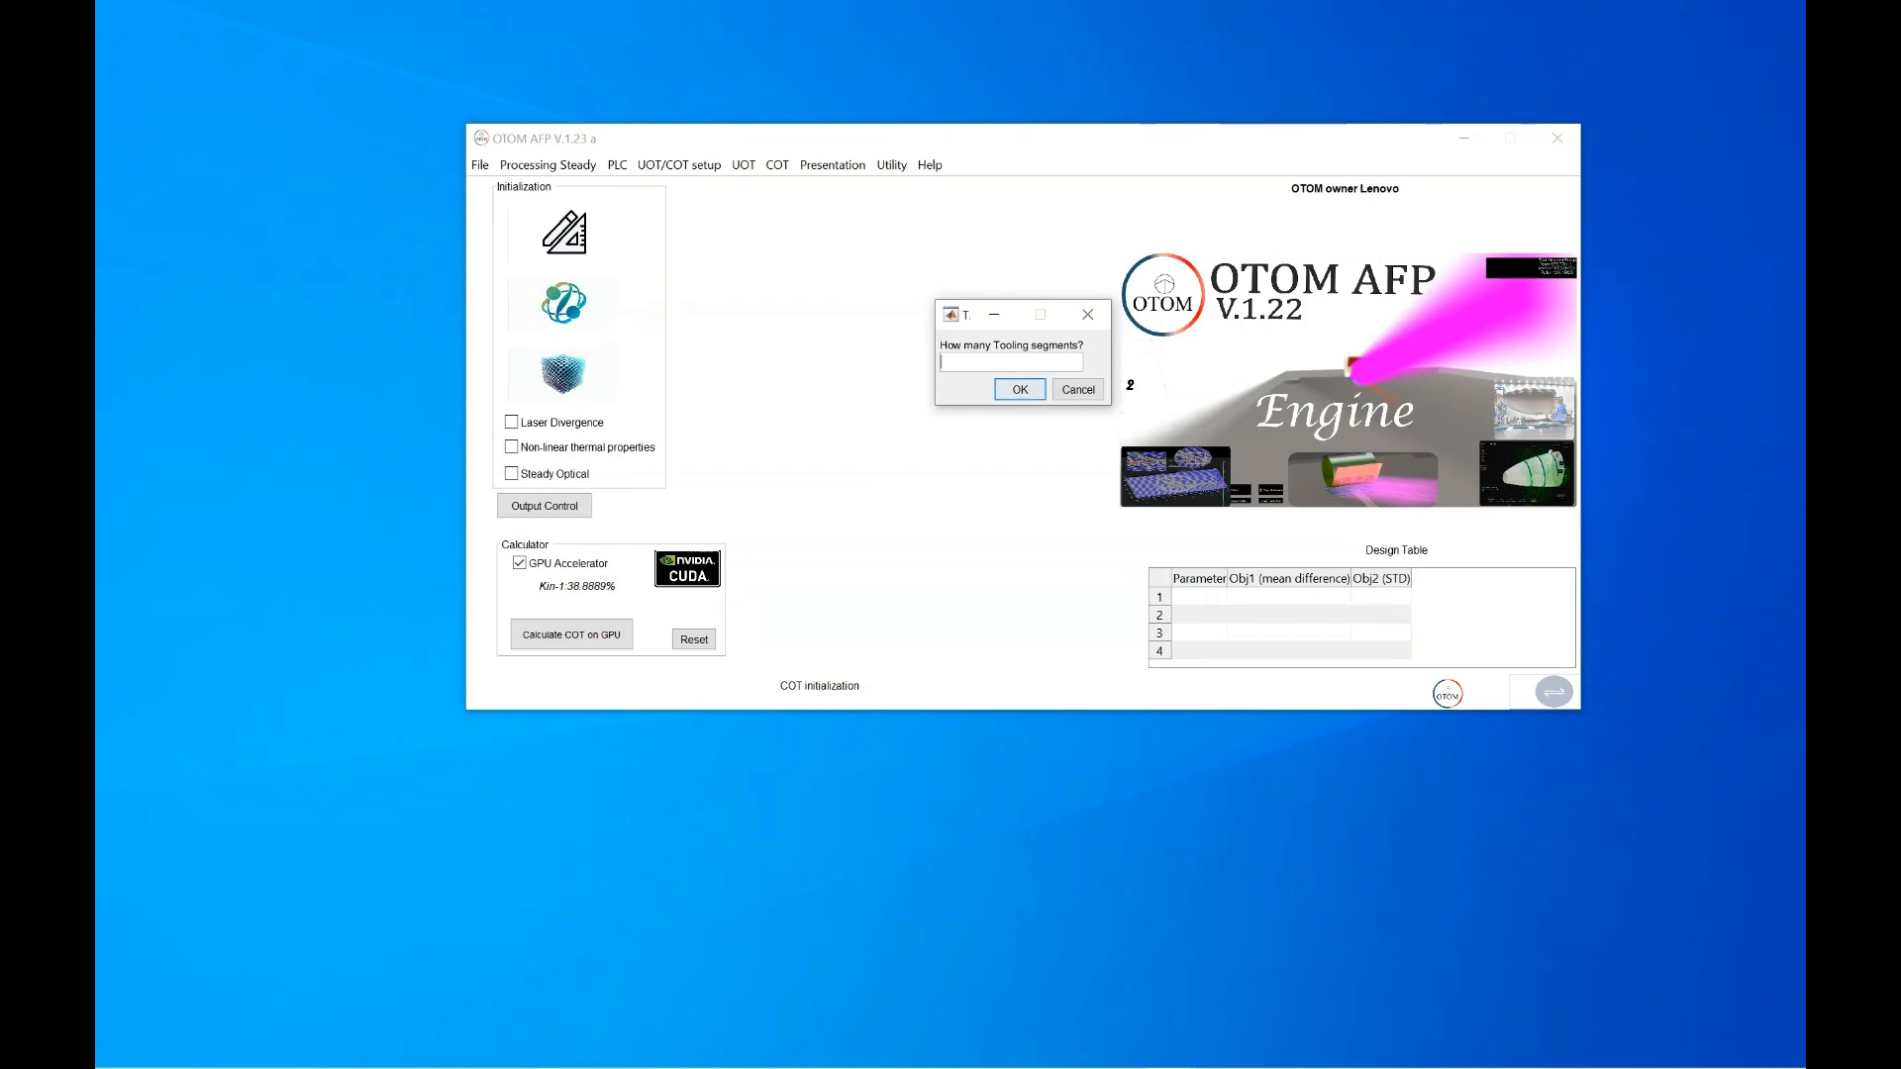
text(3)
key(Return)
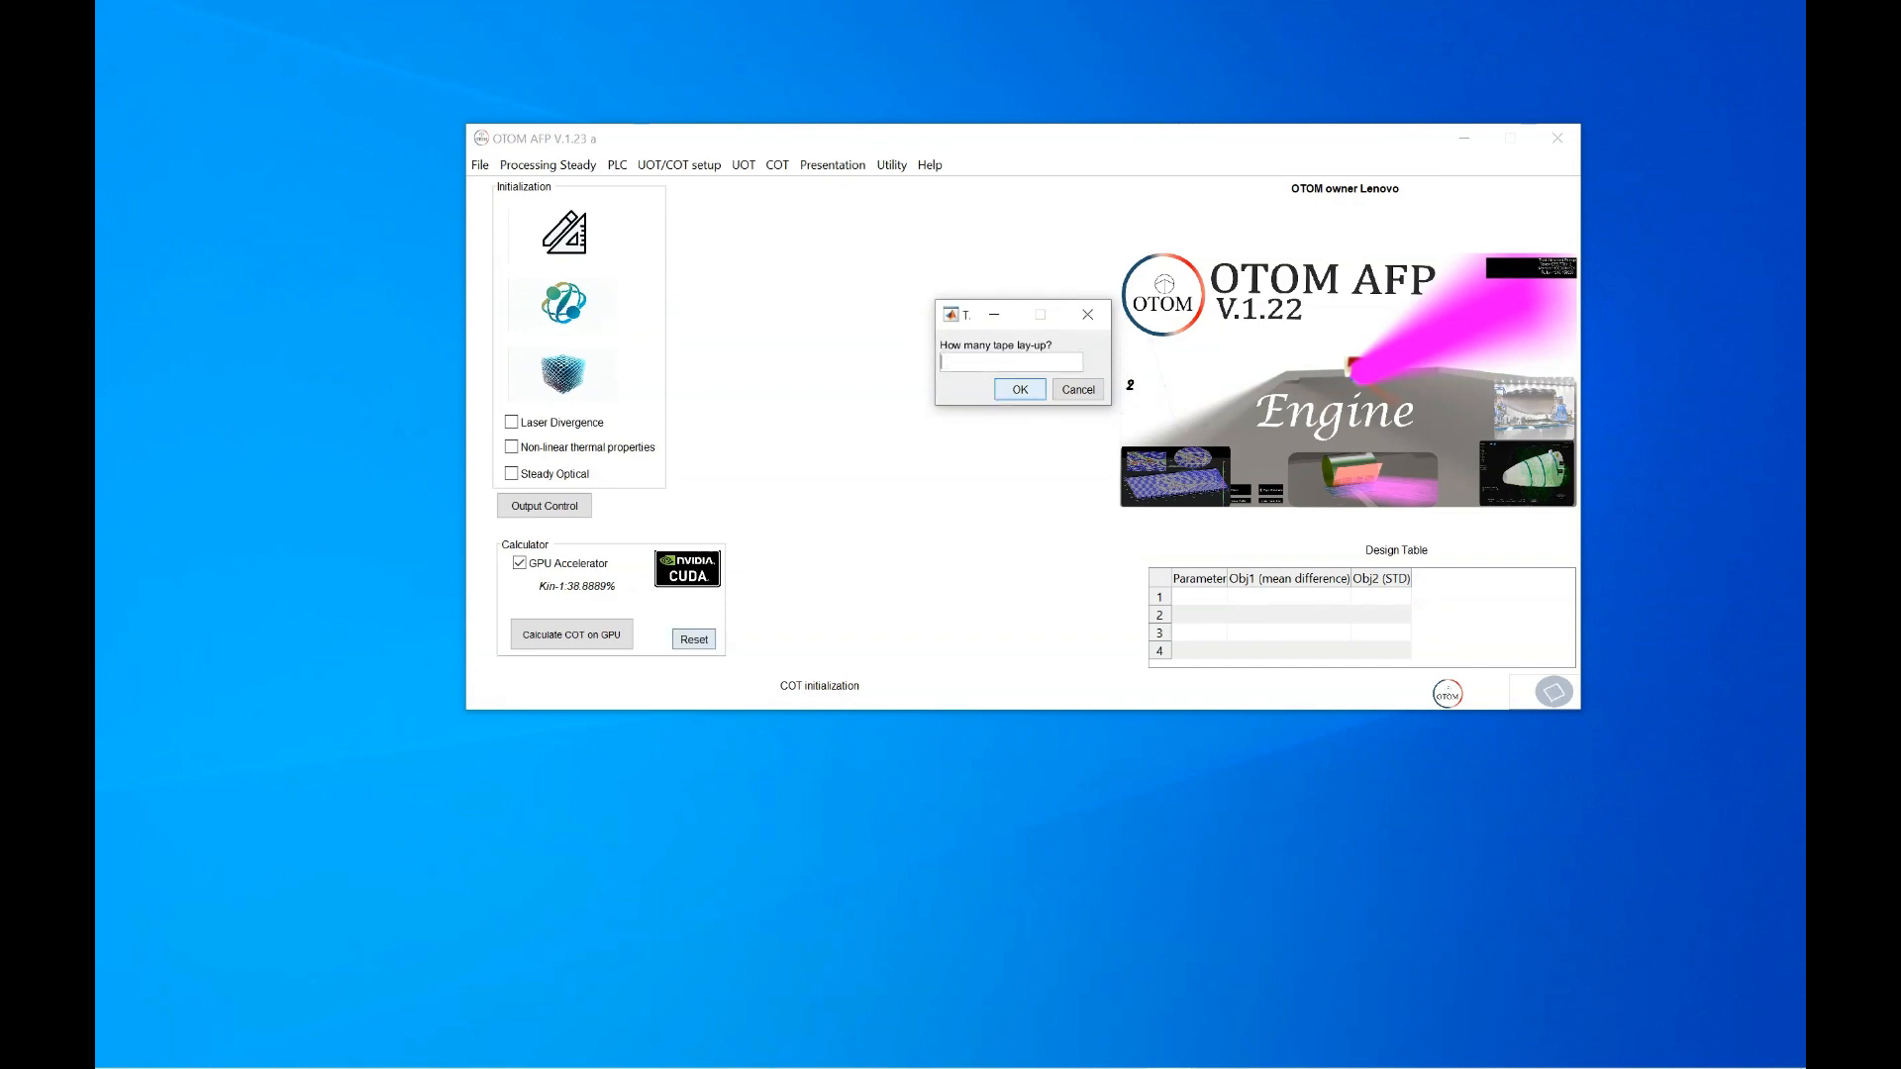
text(2)
key(Return)
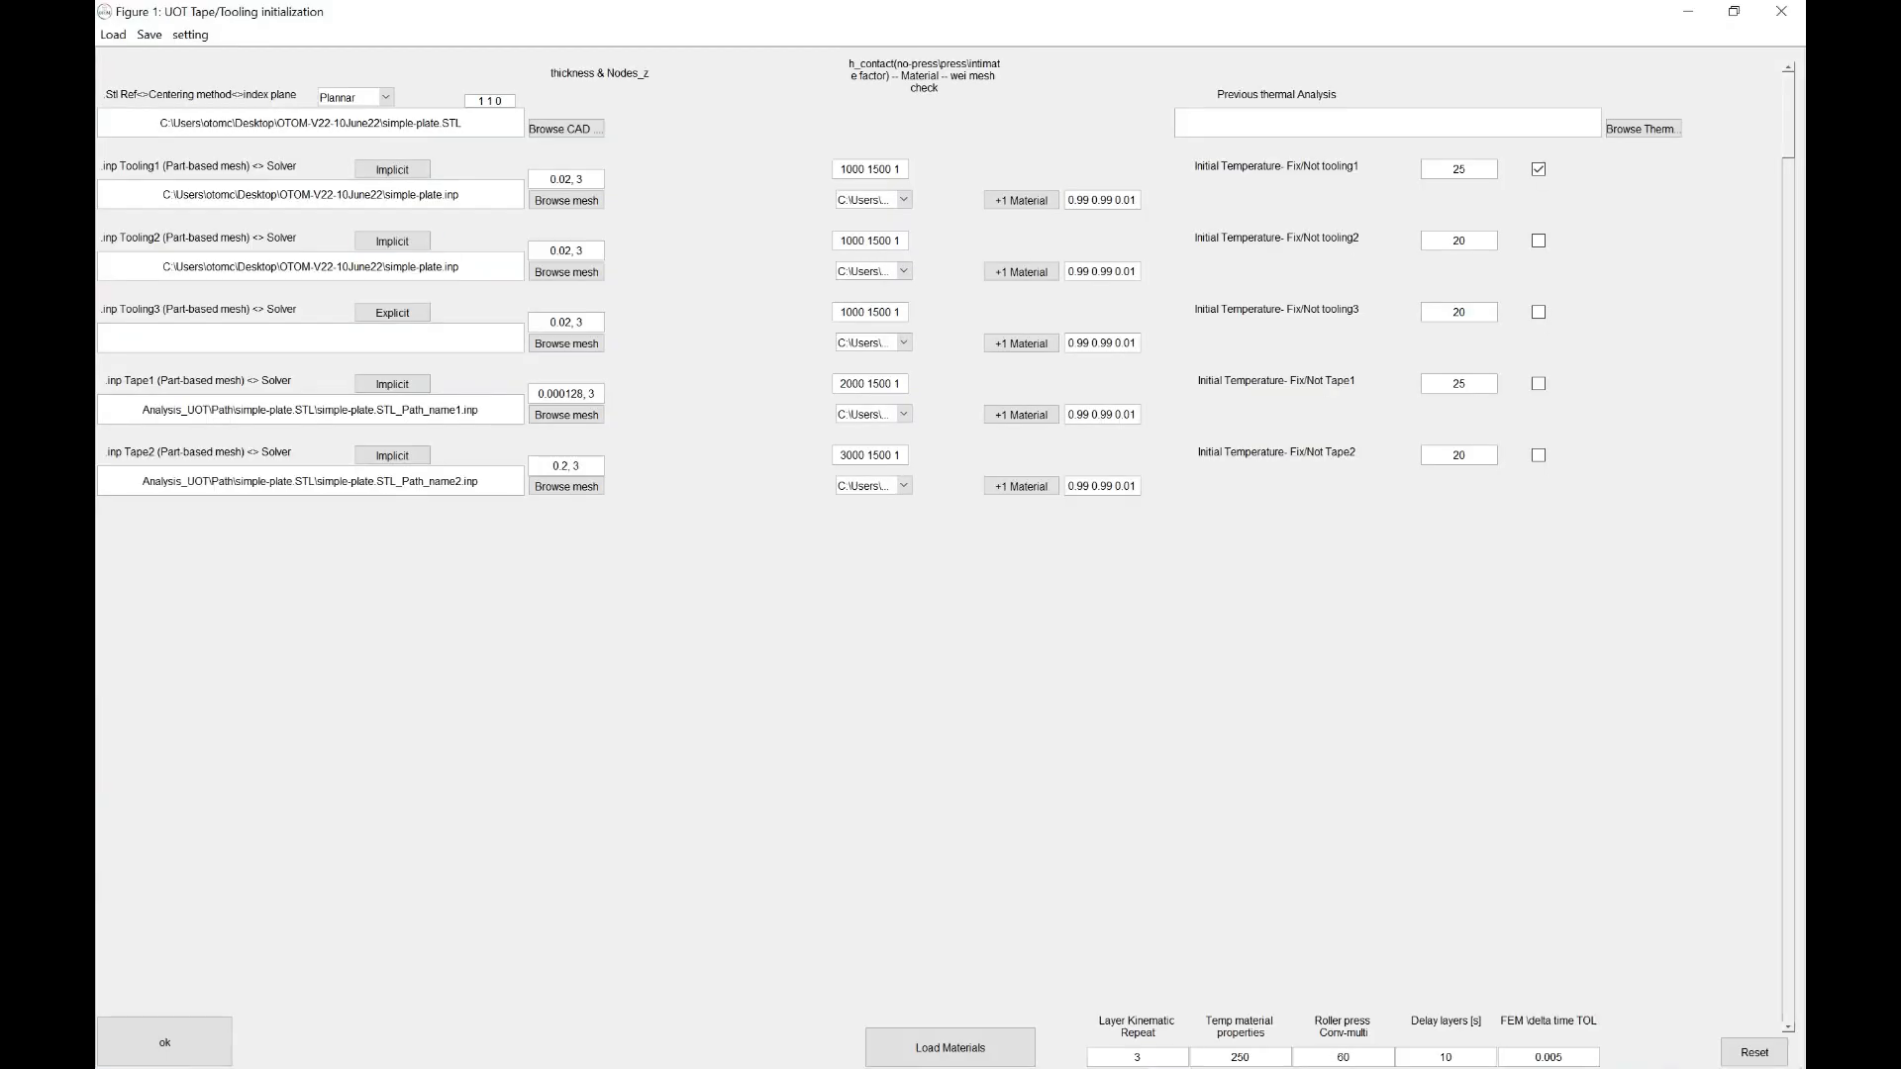
Copy the Tape1 .inp mesh path into the empty Tooling3 path field
drag(482, 410, 140, 410)
key(ctrl+c)
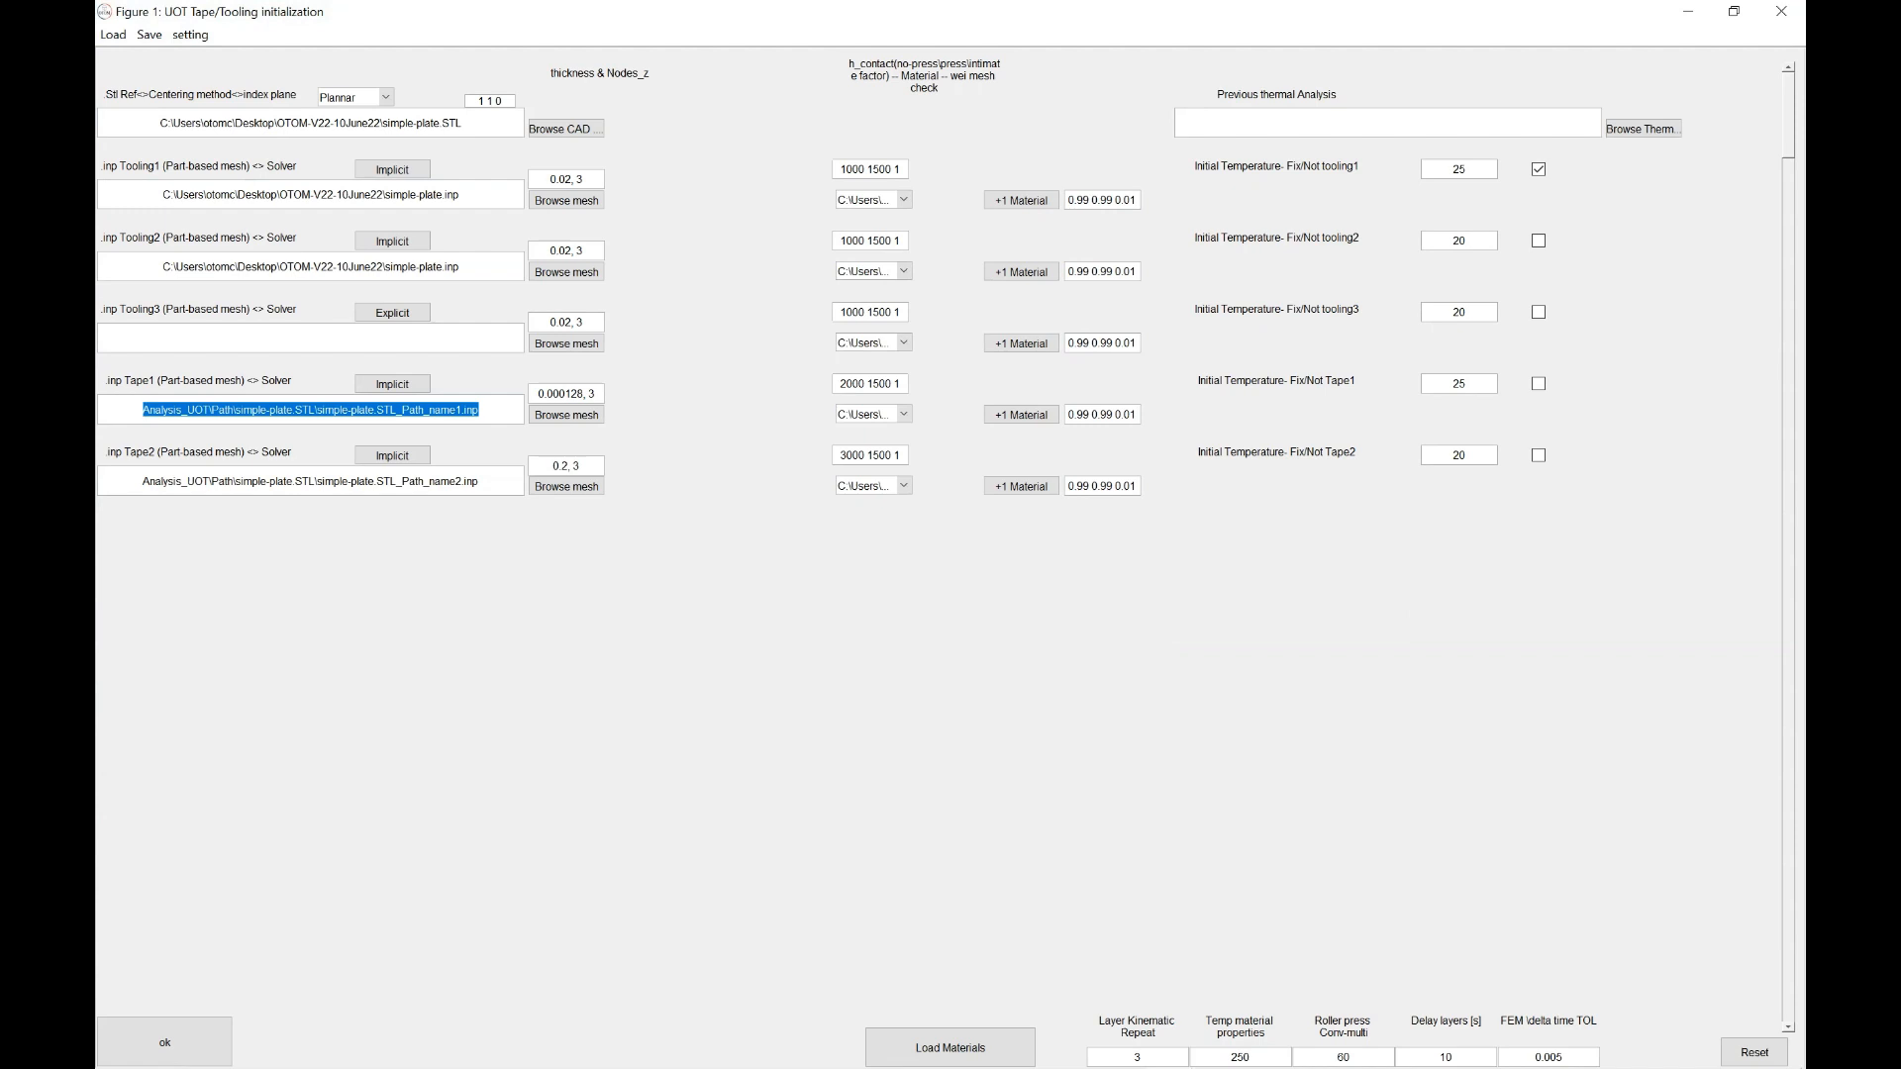
click(311, 338)
key(ctrl+v)
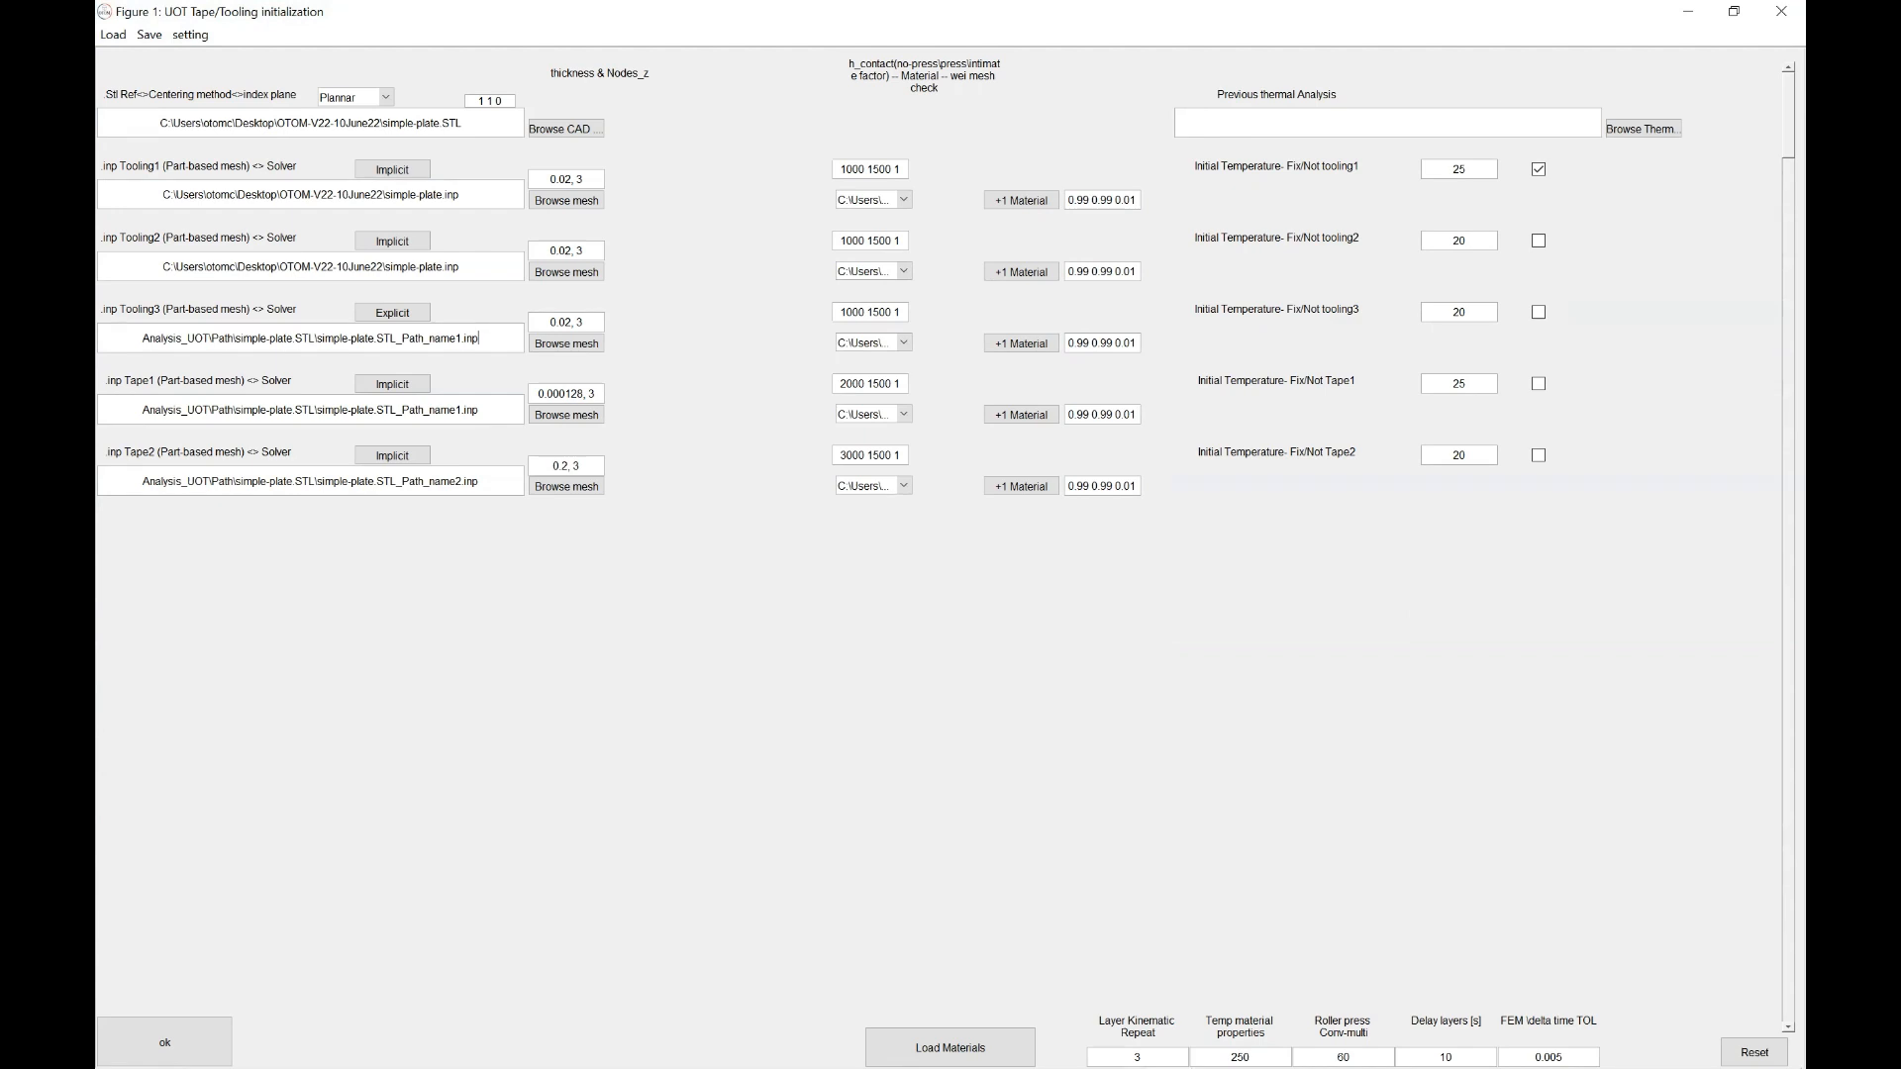
drag(460, 266, 161, 267)
drag(460, 194, 290, 194)
click(460, 194)
click(143, 338)
drag(143, 338, 480, 339)
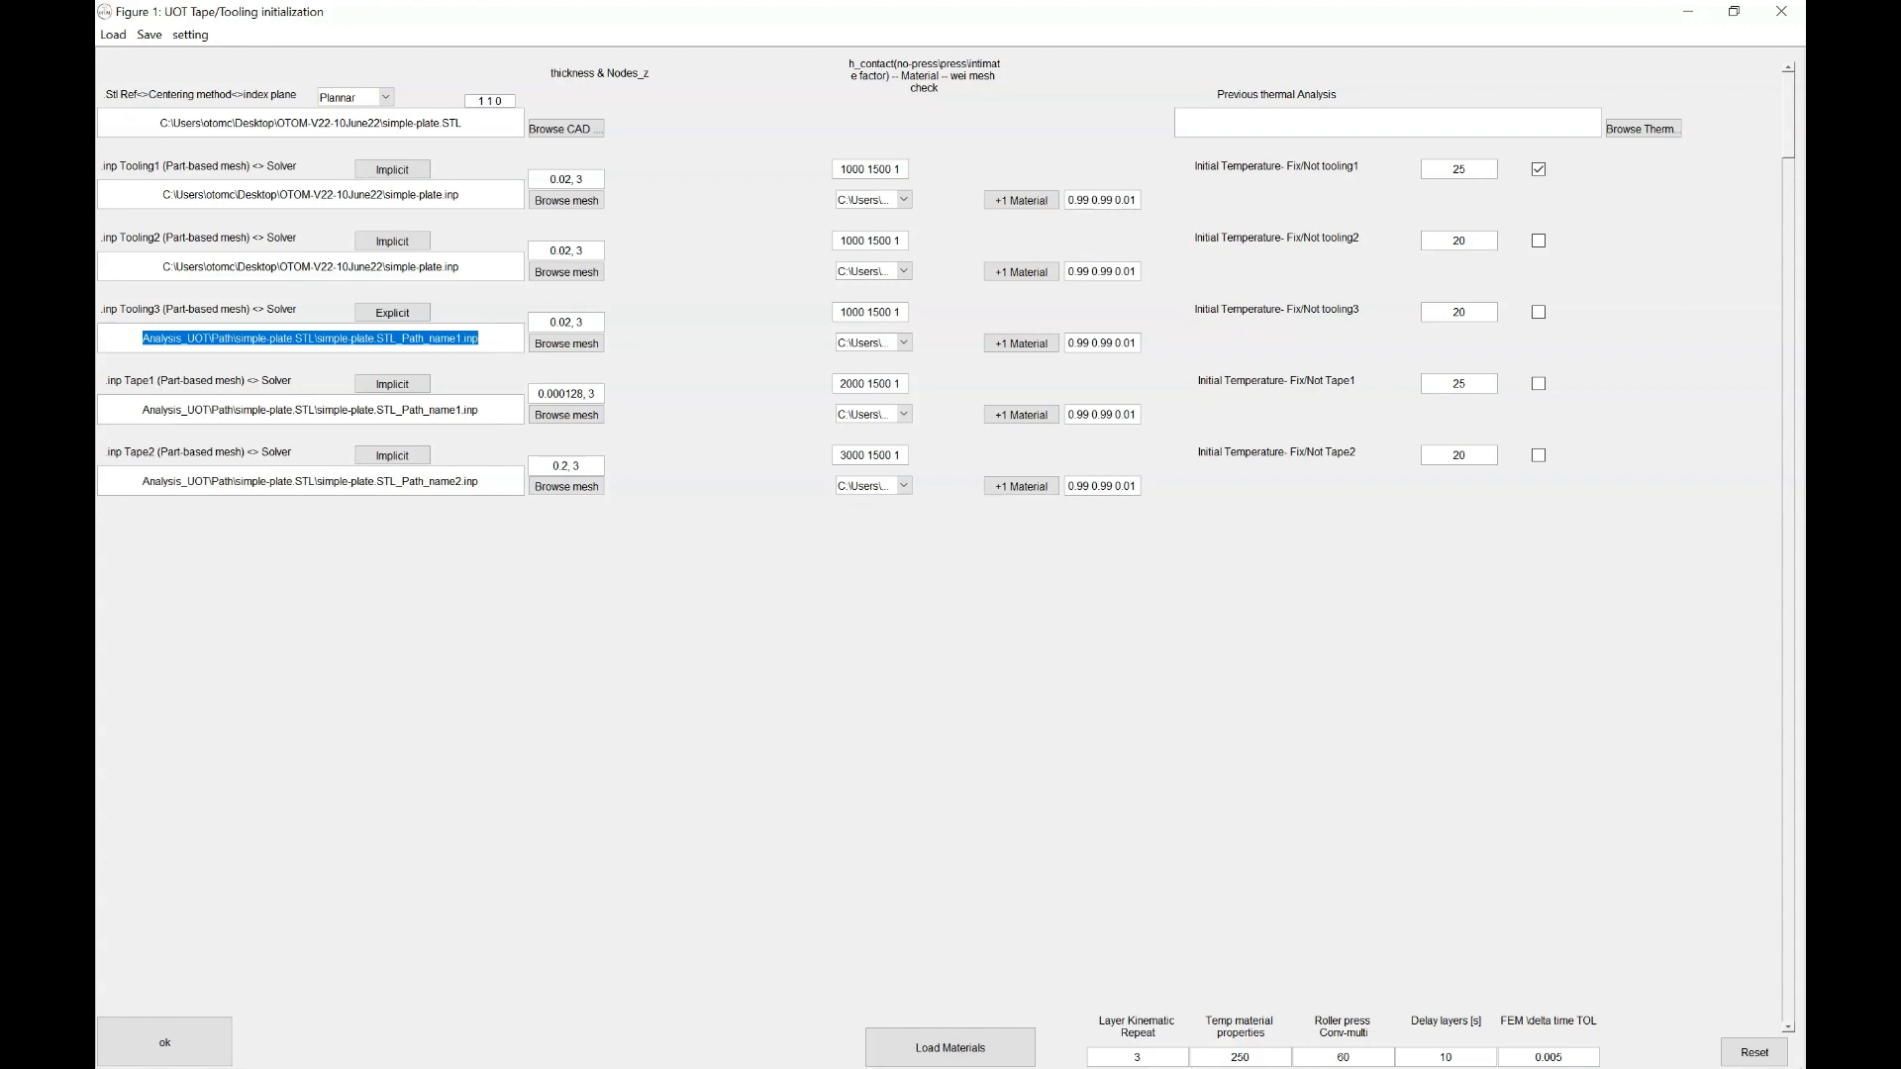
drag(407, 410, 143, 410)
click(480, 410)
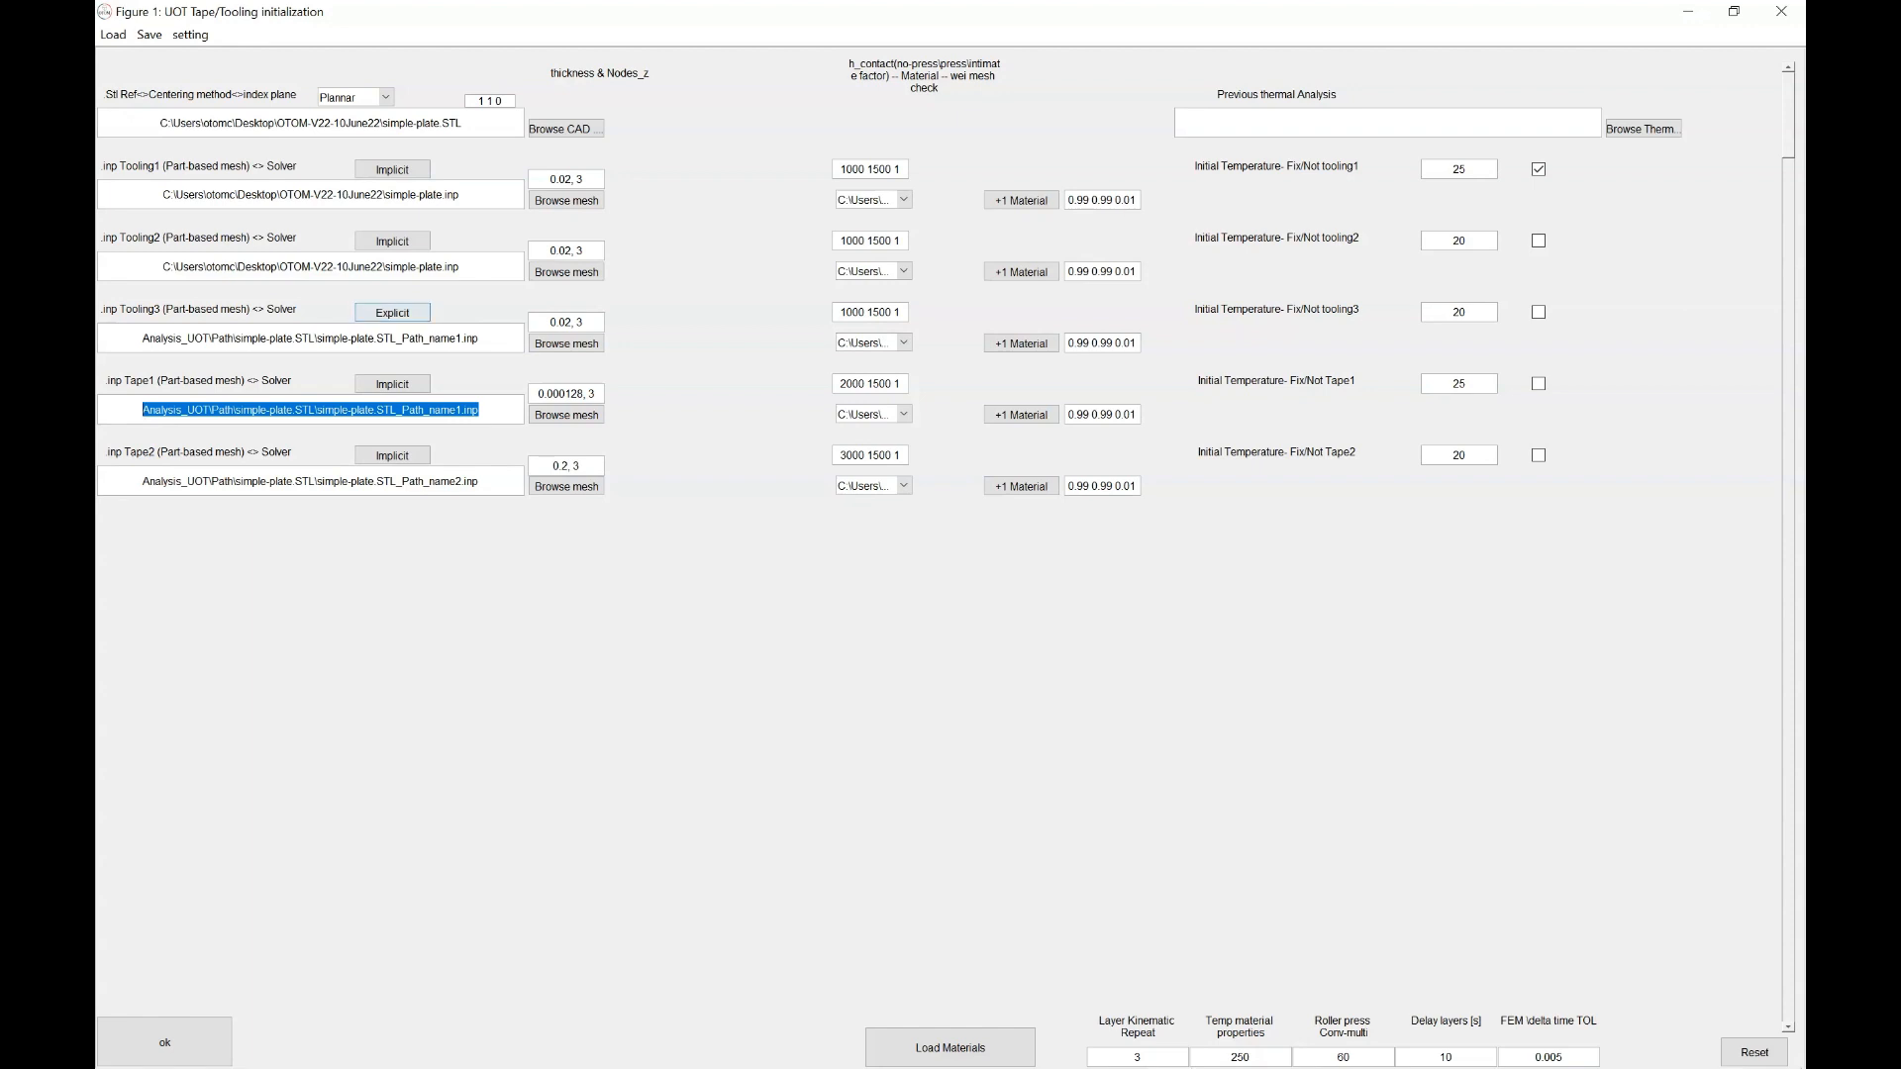
drag(480, 338, 161, 339)
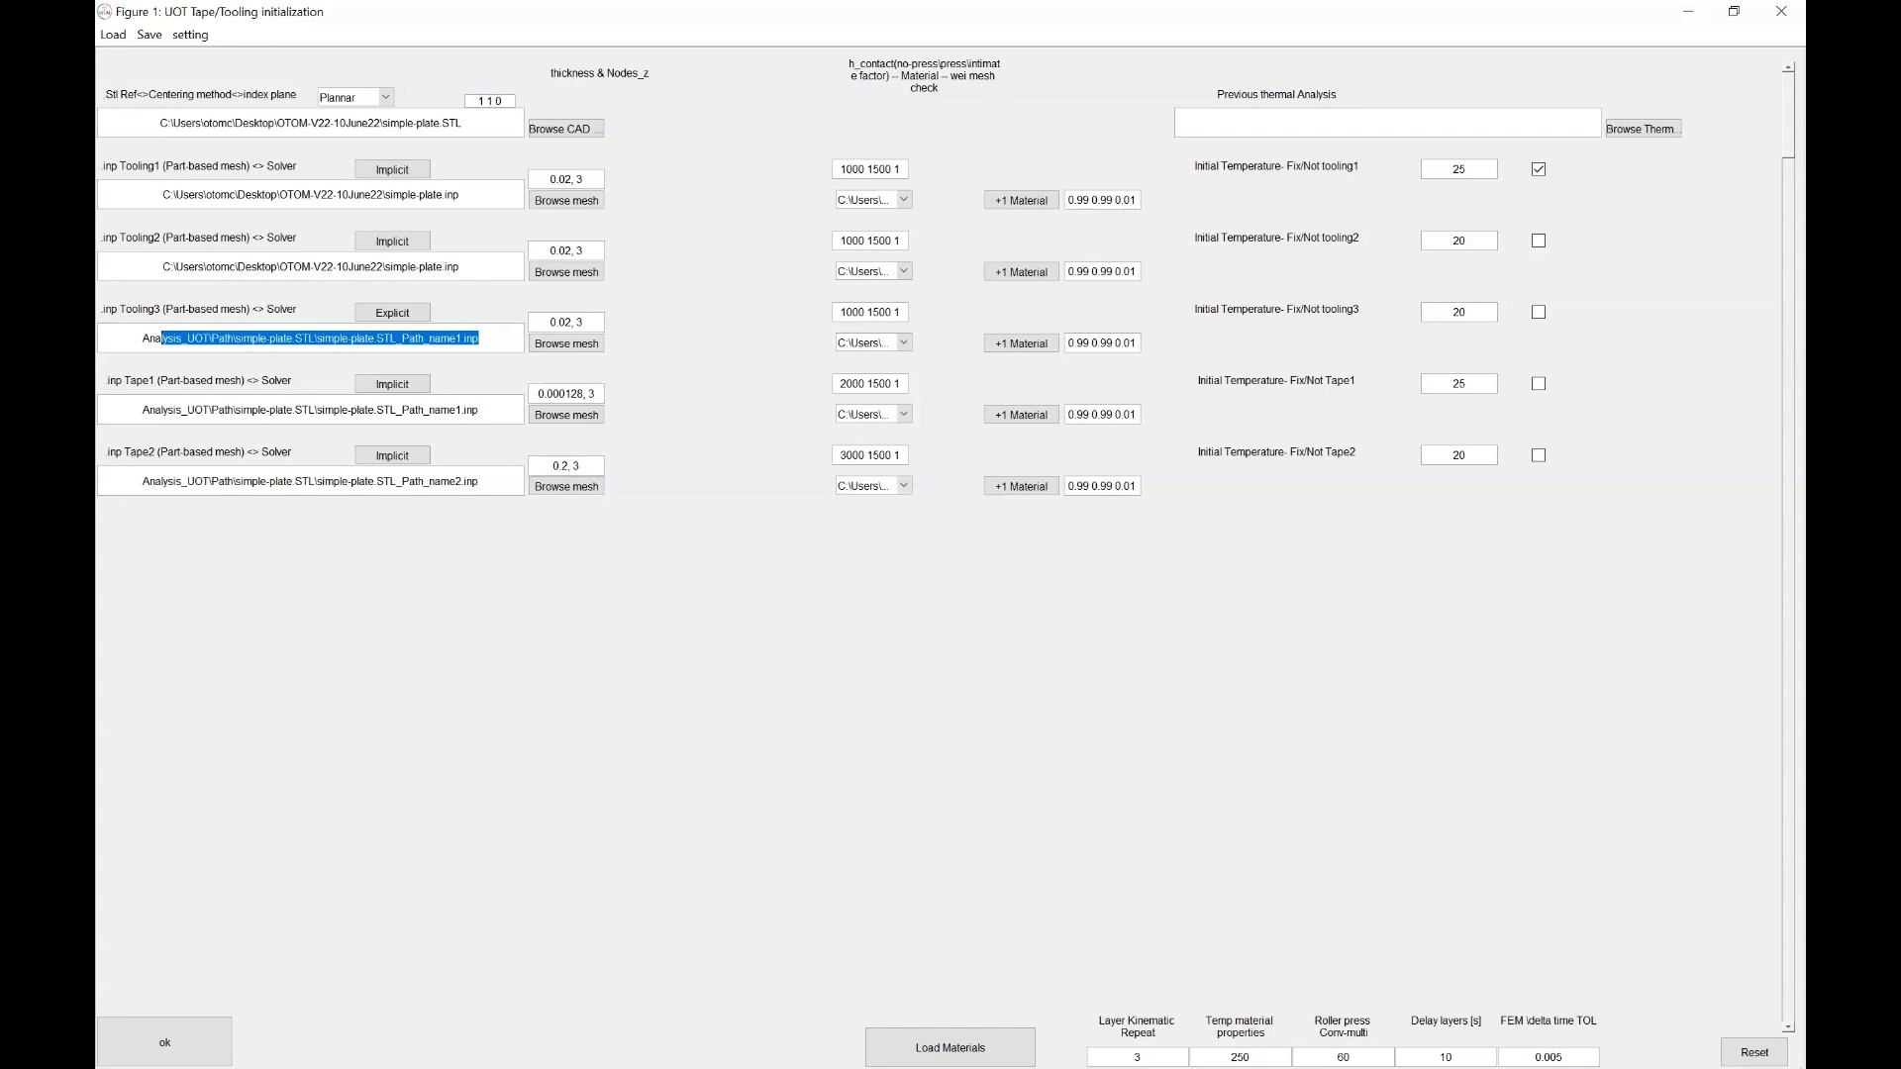
Keep Tooling3's material, set all three toolings' h_contact to 2000, and submit
click(903, 343)
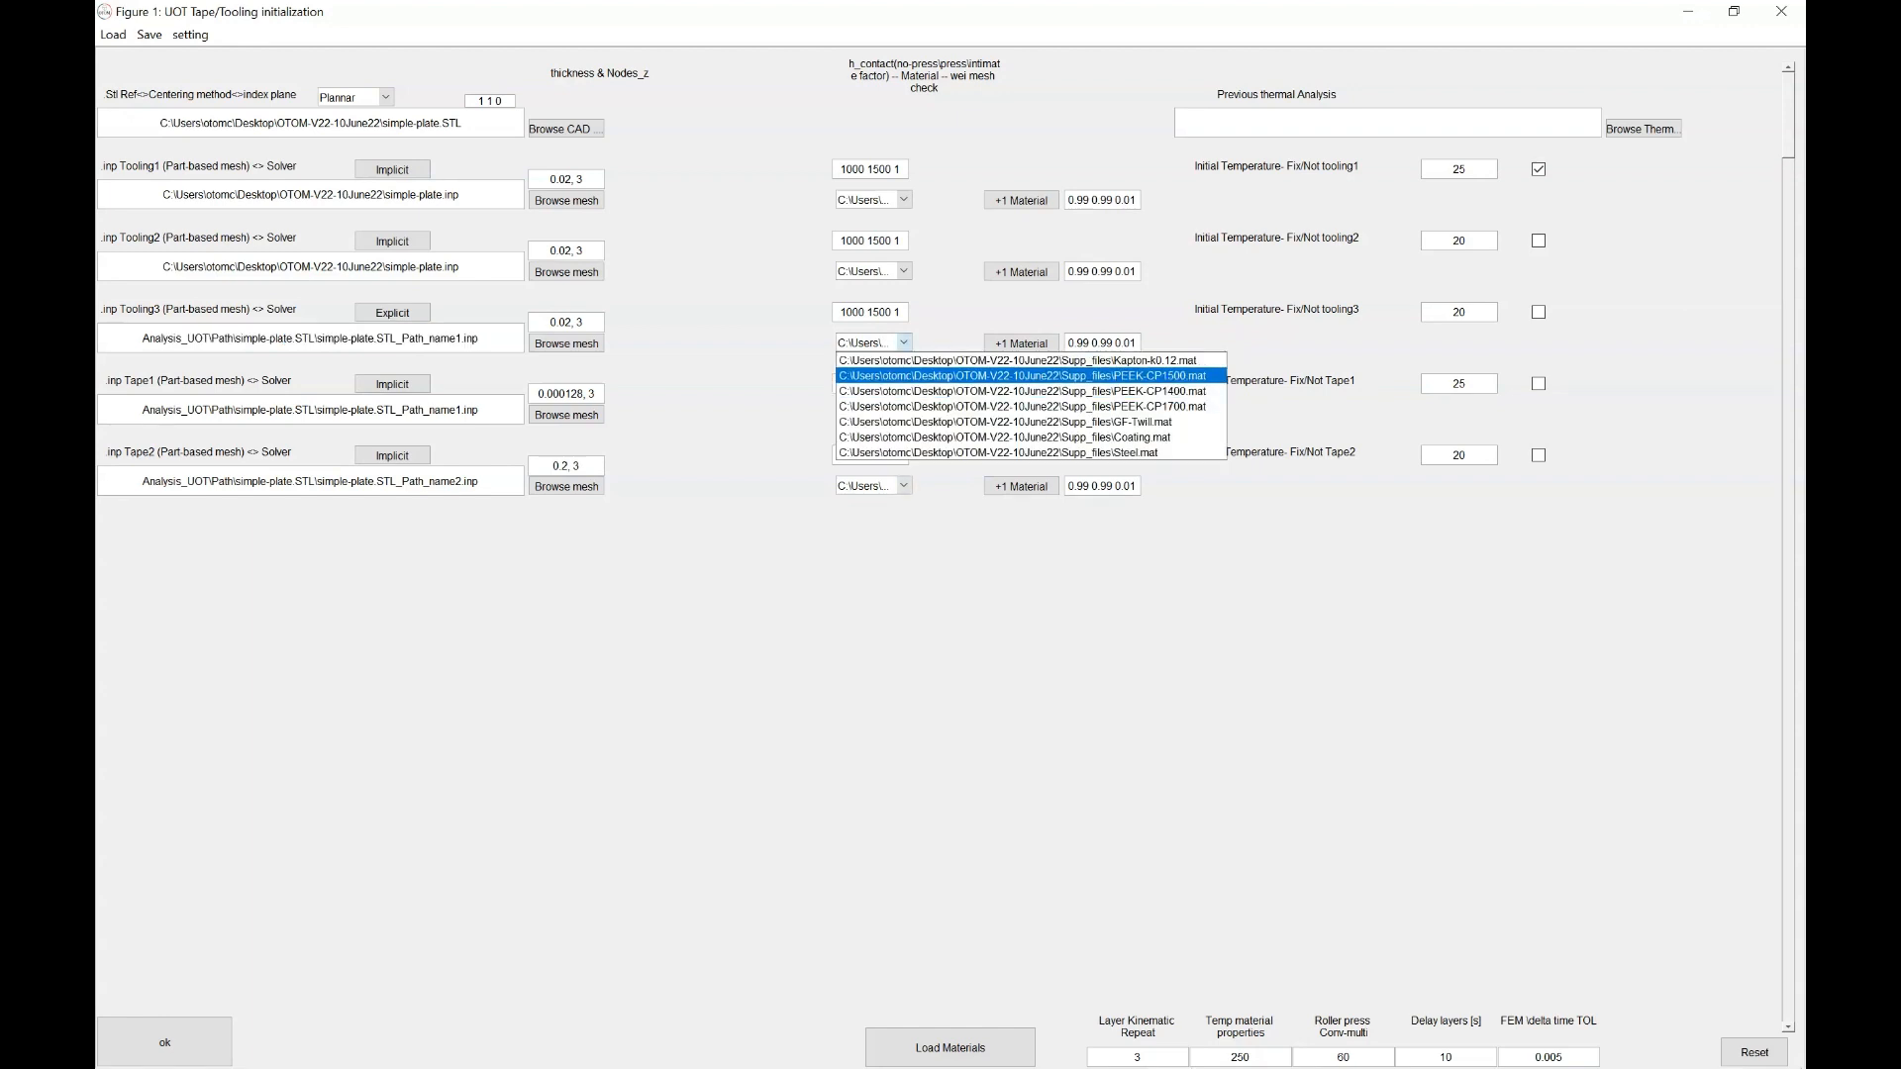
click(903, 342)
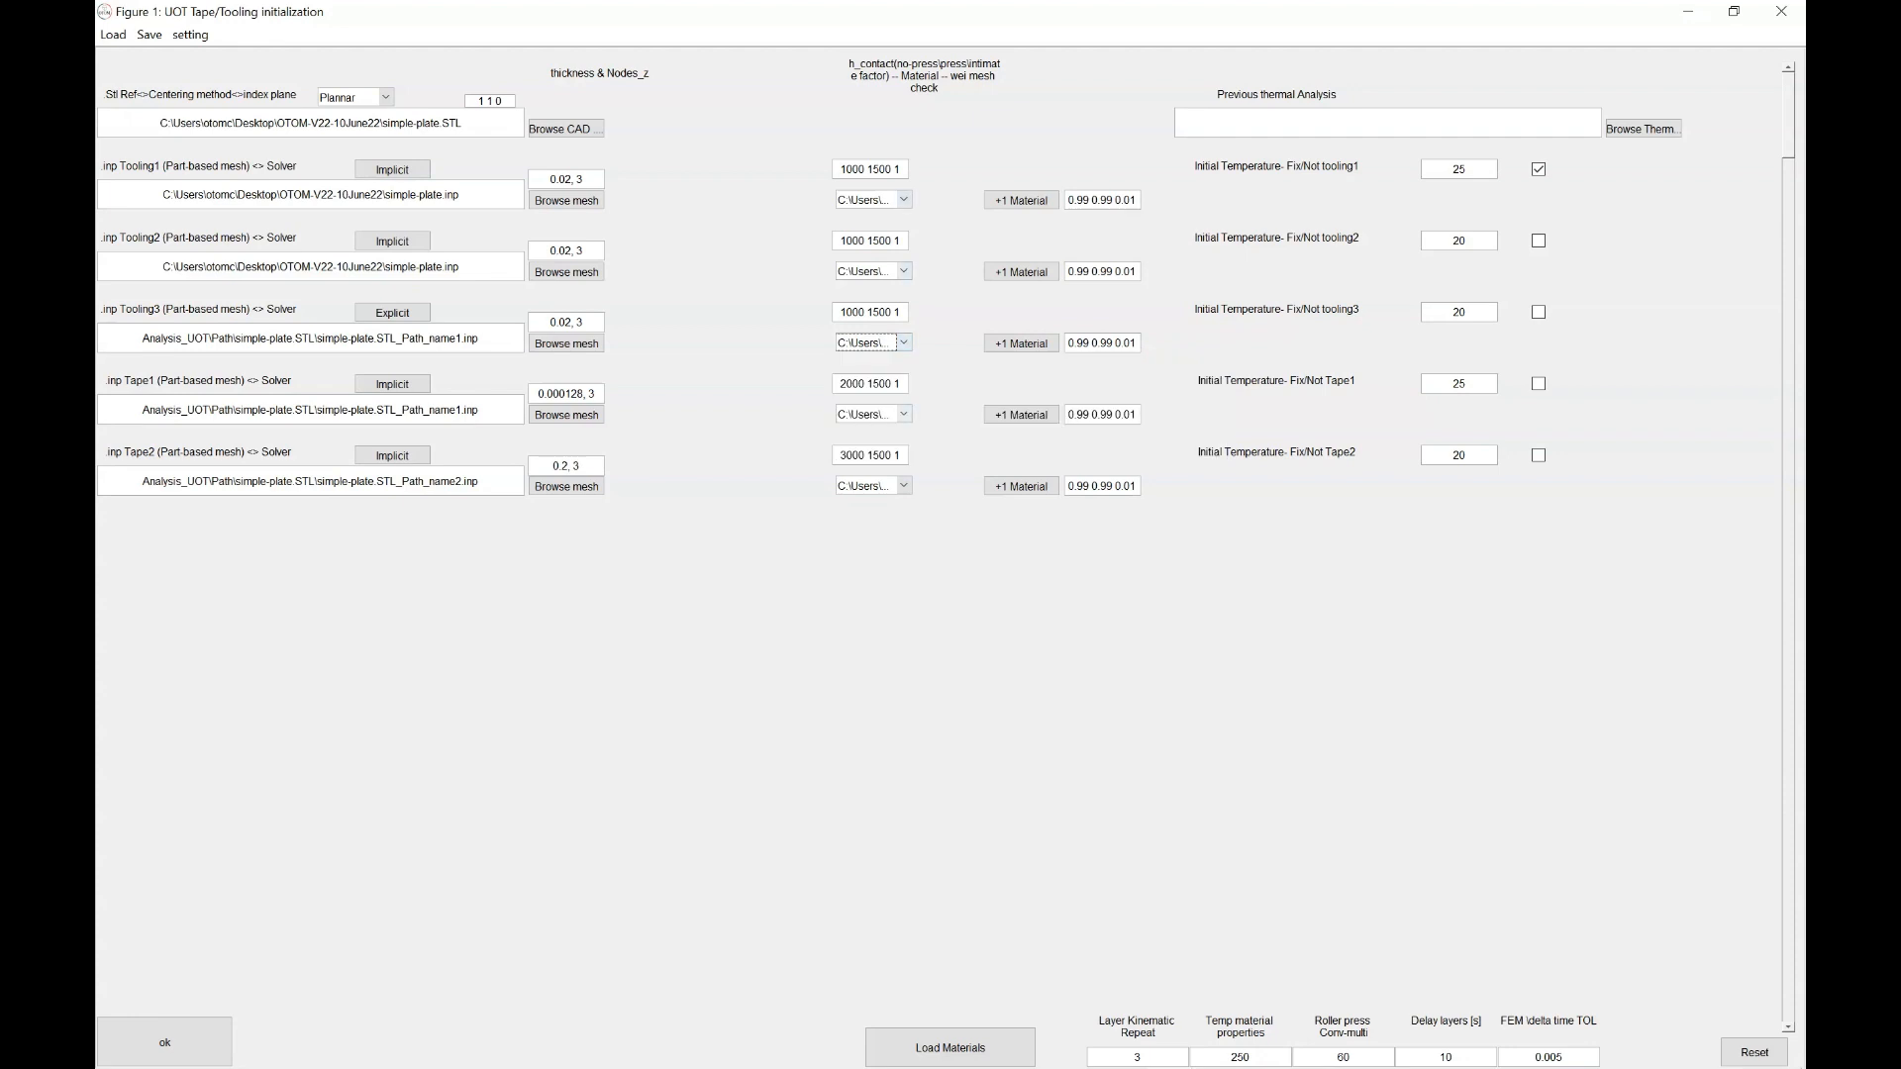
double_click(853, 384)
key(ctrl+c)
double_click(853, 313)
key(ctrl+v)
double_click(847, 240)
key(ctrl+v)
double_click(854, 169)
key(ctrl+v)
click(165, 1042)
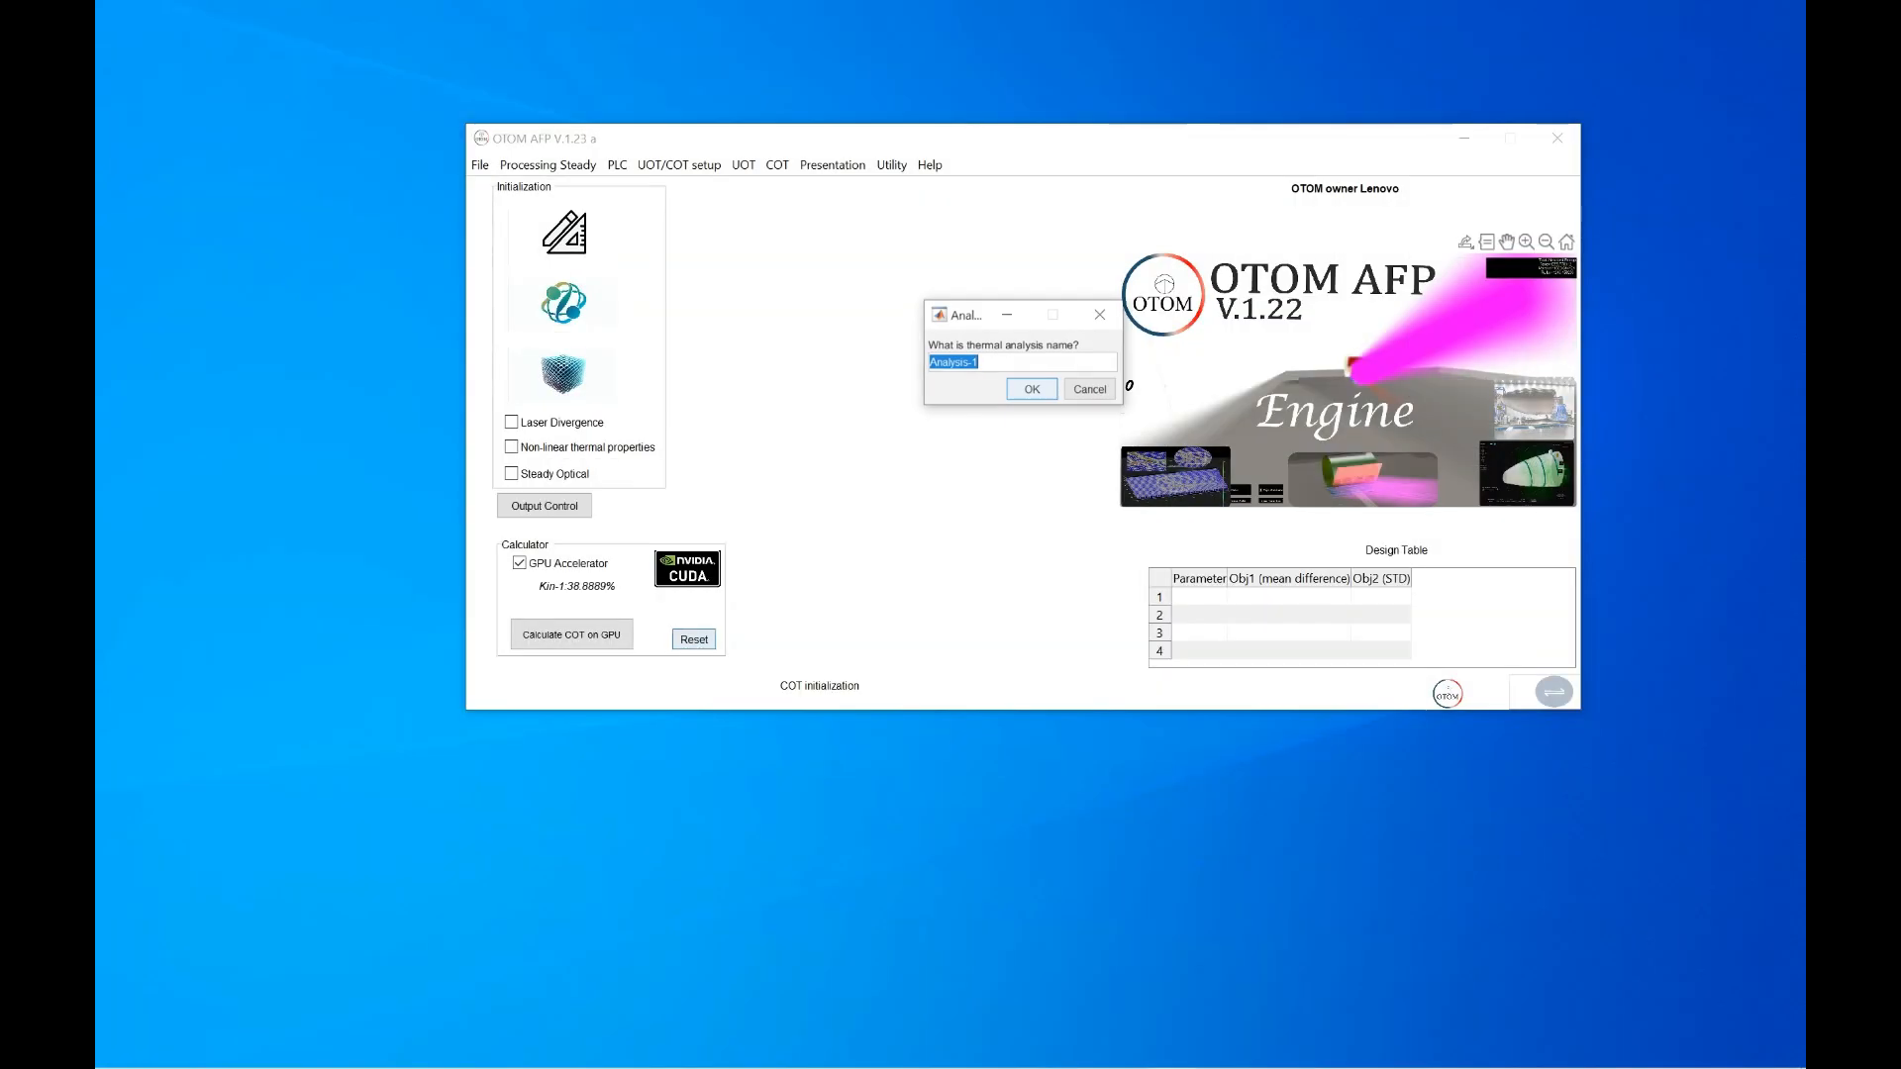
Accept the default thermal analysis name and run Calculate COT on GPU
key(Return)
key(Return)
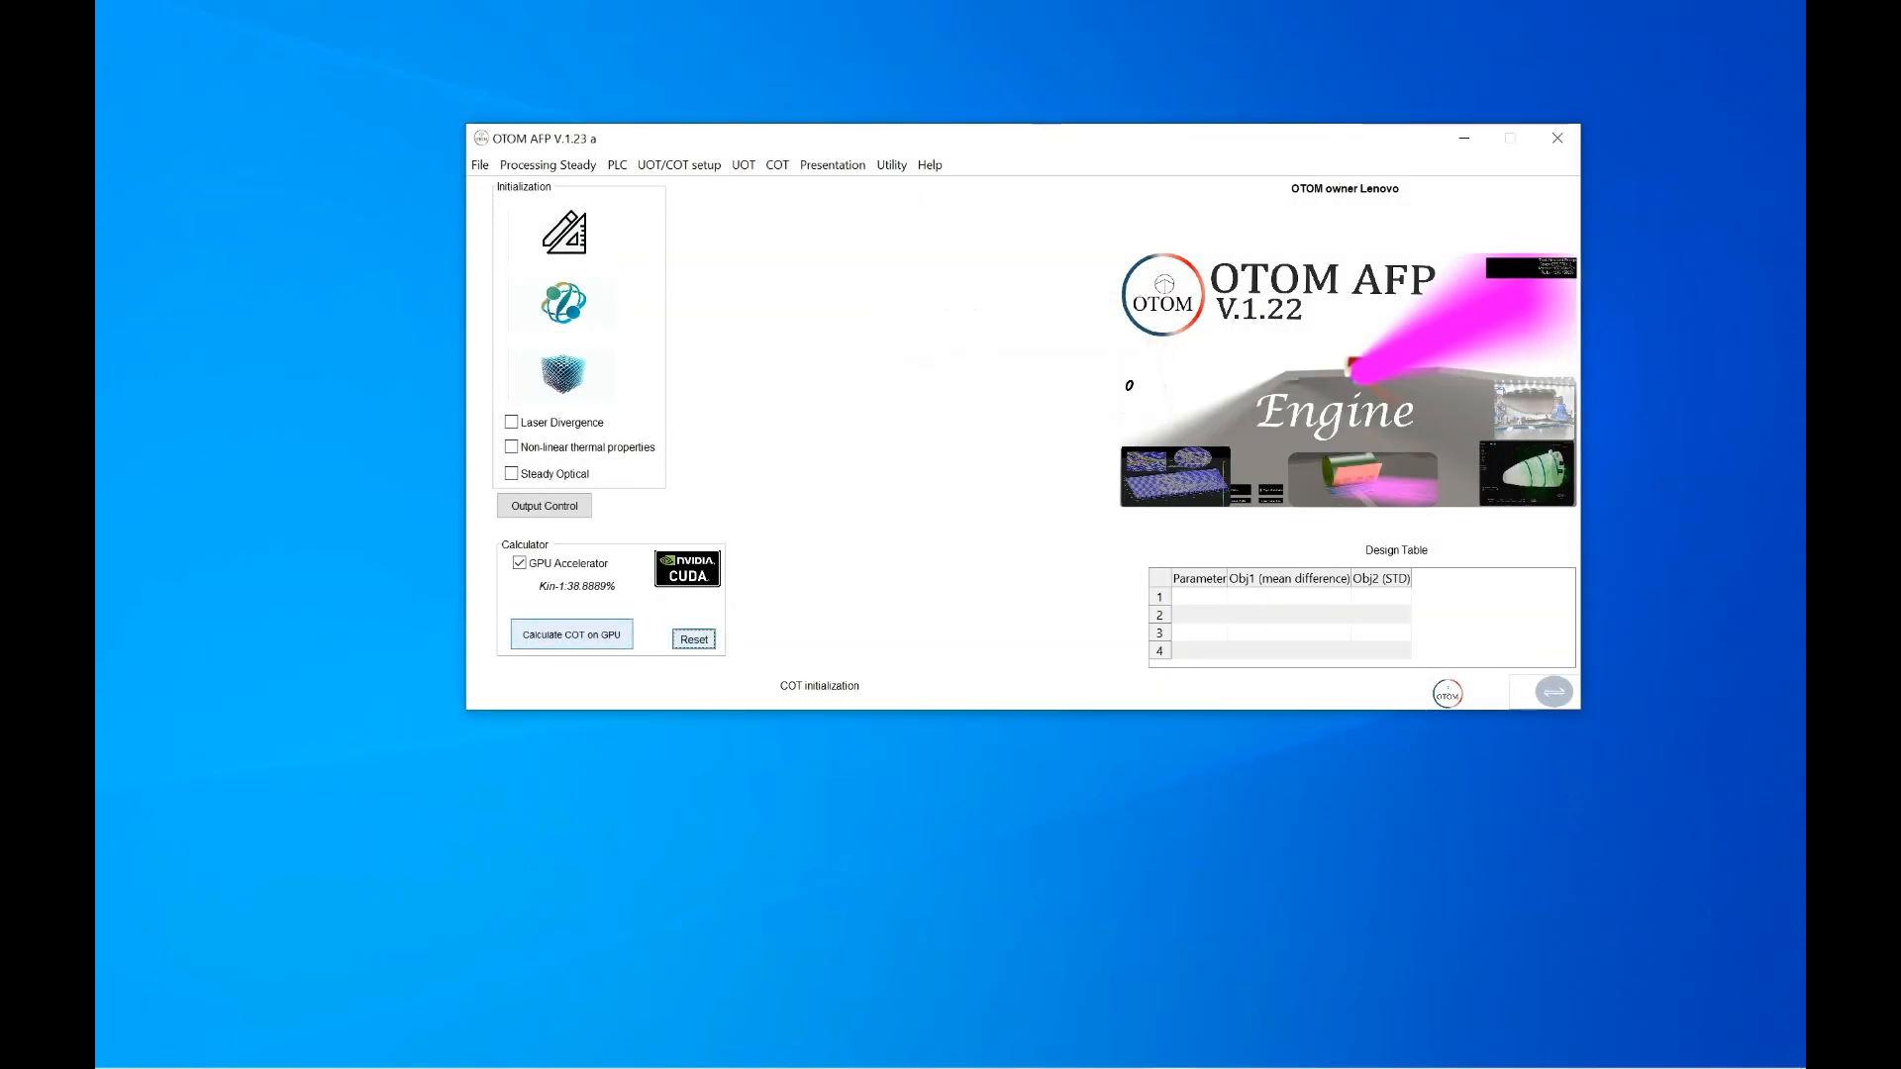
click(571, 633)
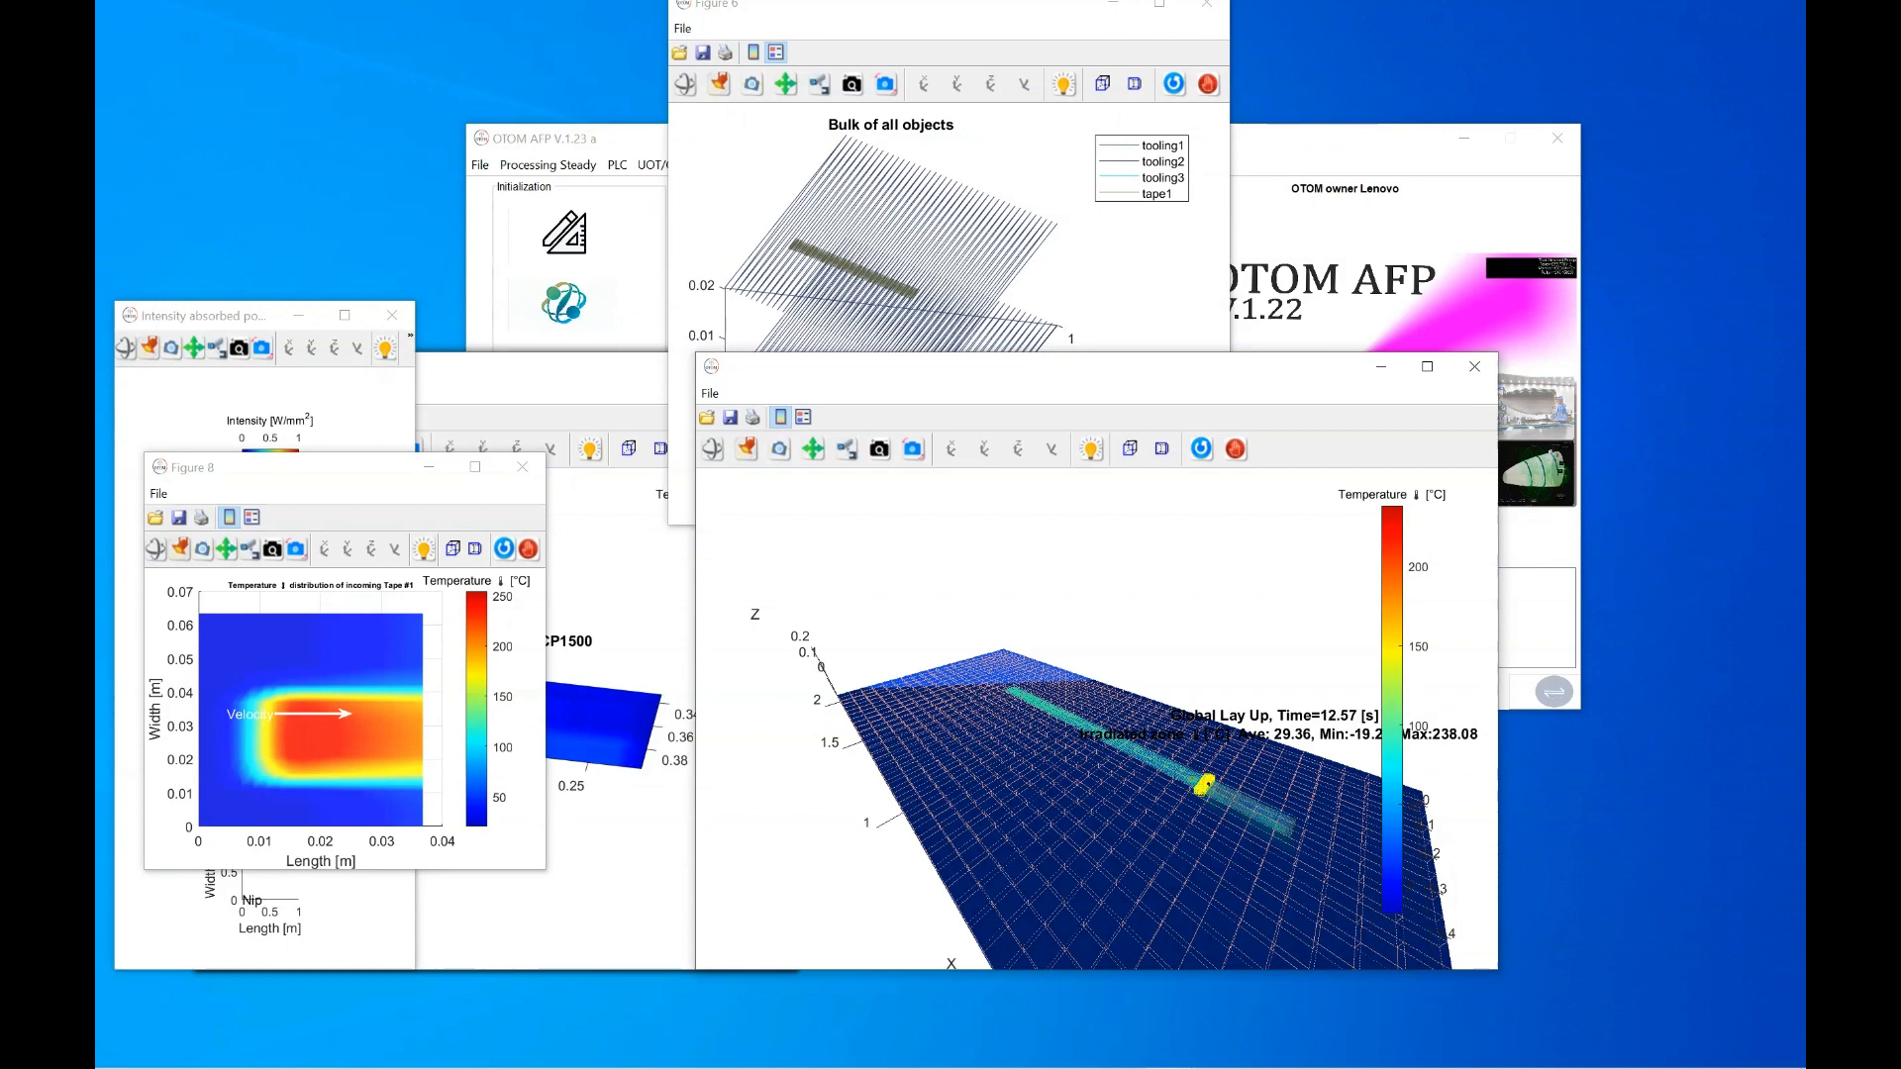
Move the OTOM AFP main window to the upper left once the animation nears 14 s
drag(1285, 138, 1143, 35)
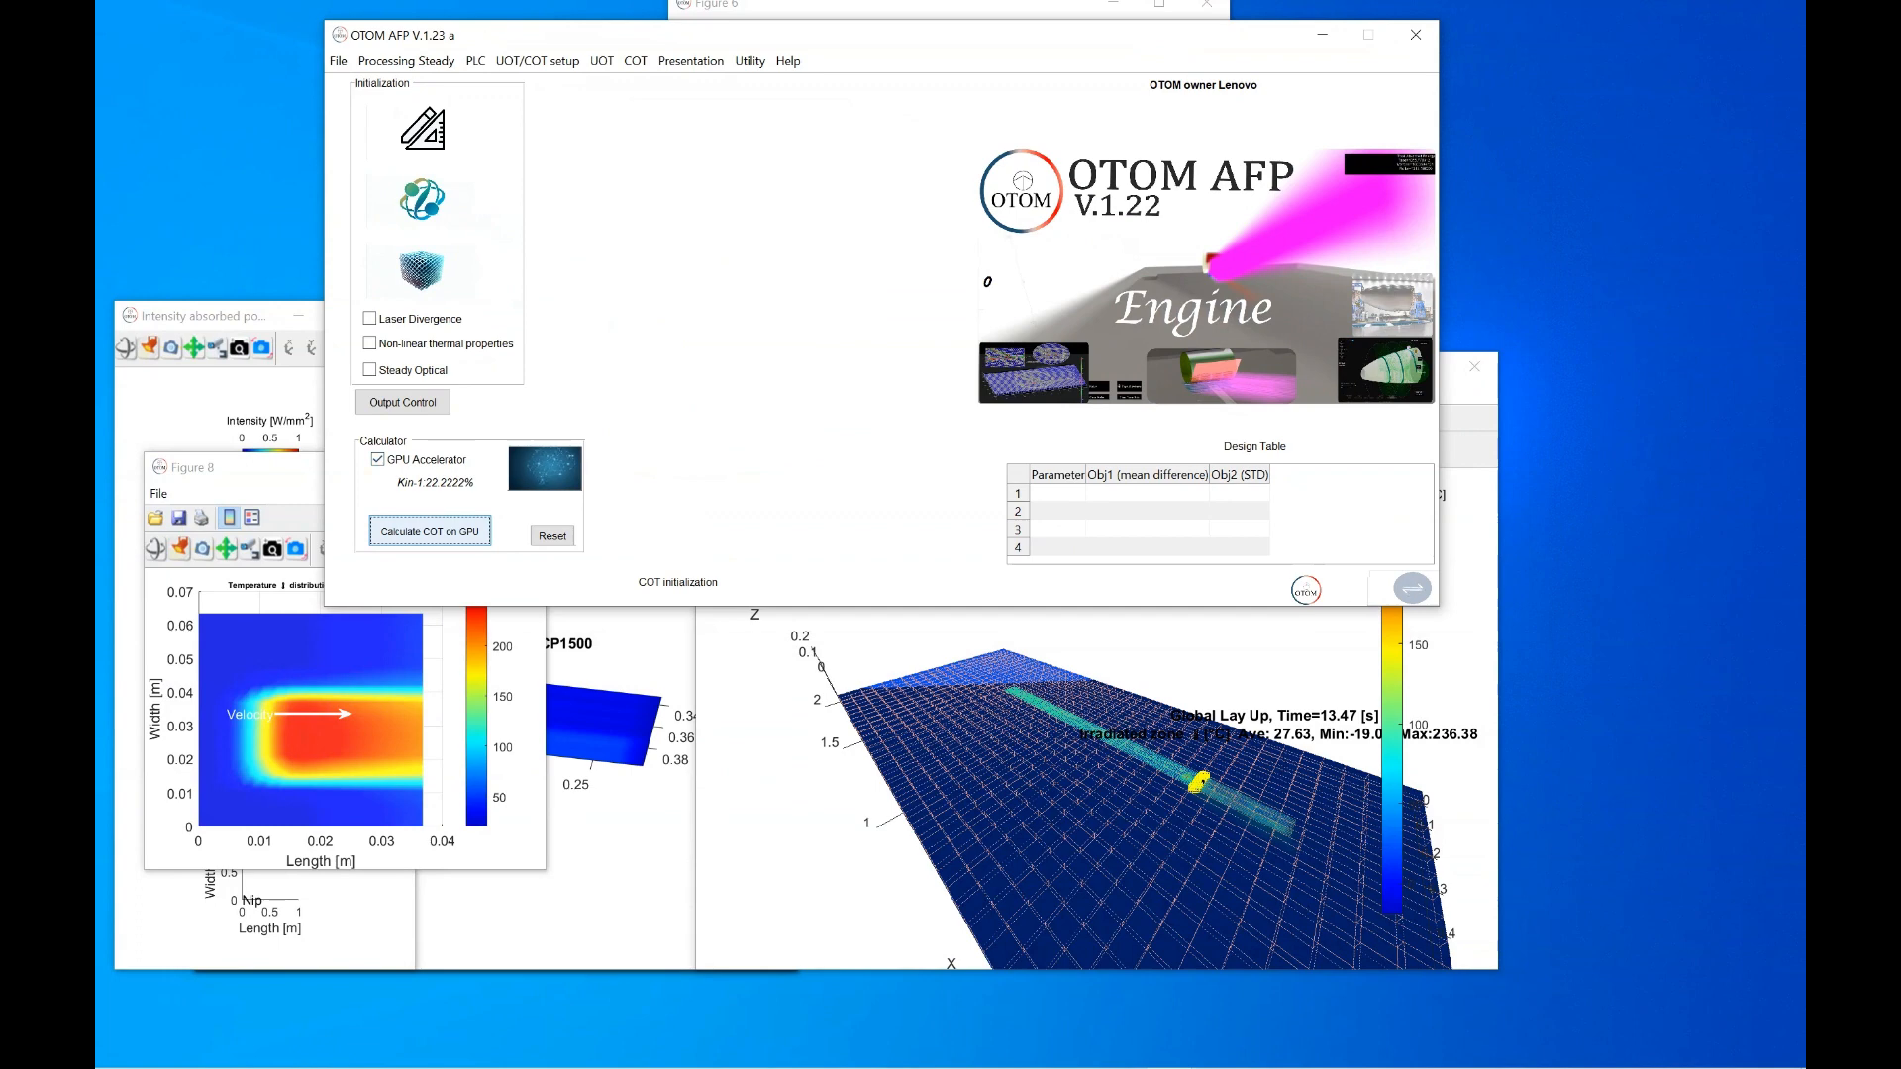